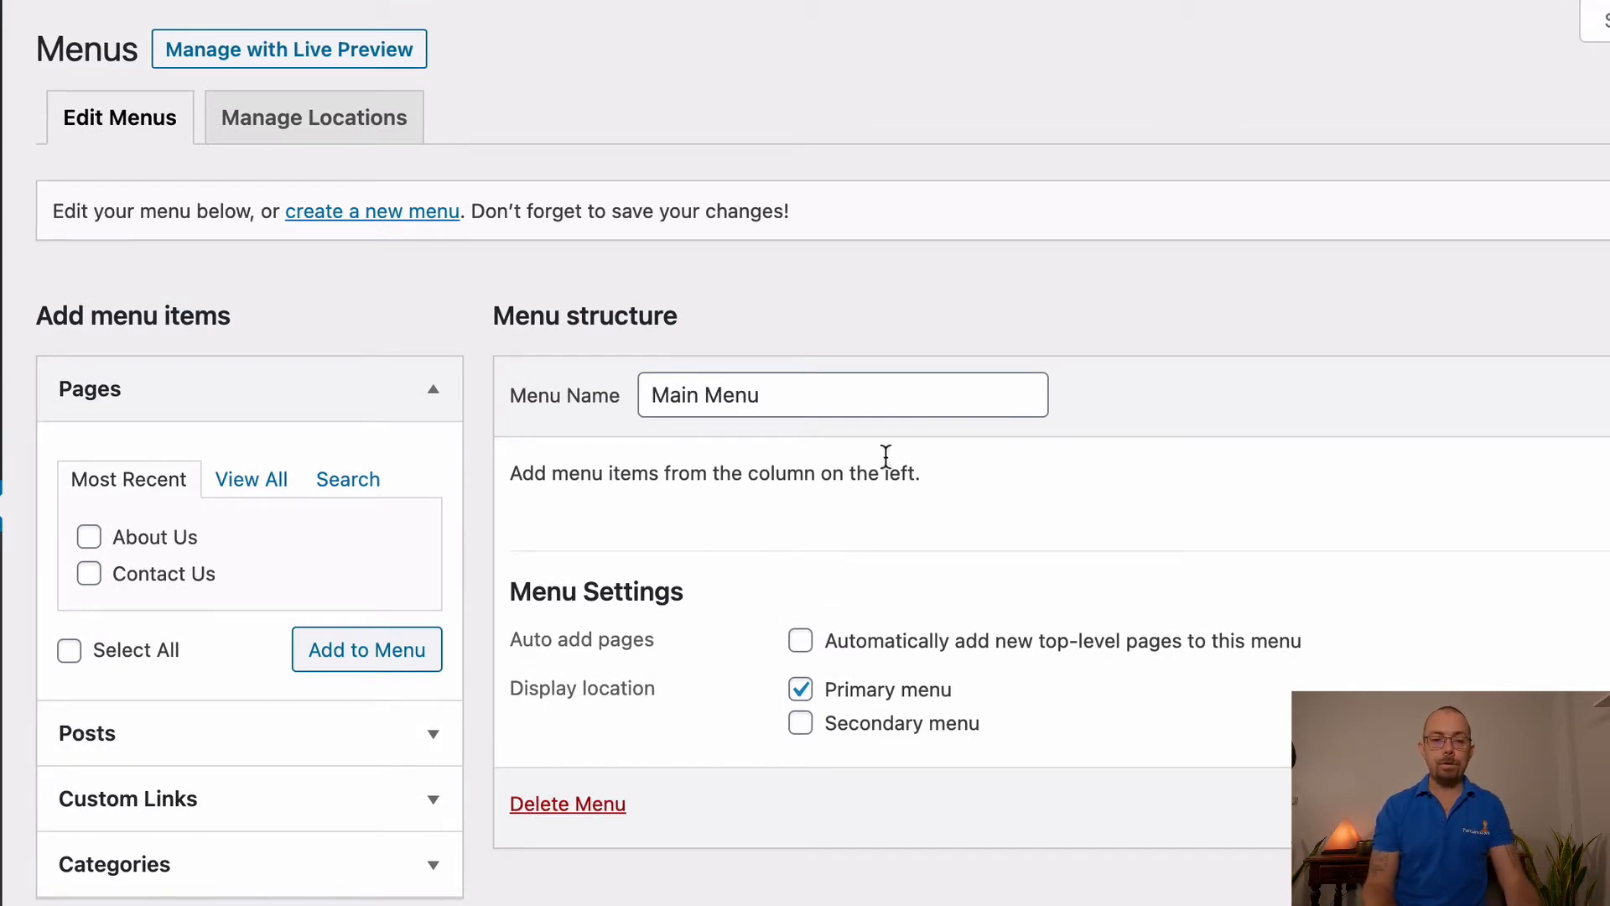
Step: Enter Main Menu as the menu name and save the menu
{"action": "left_click", "coordinate": [816, 392]}
{"action": "key", "text": "super+a"}
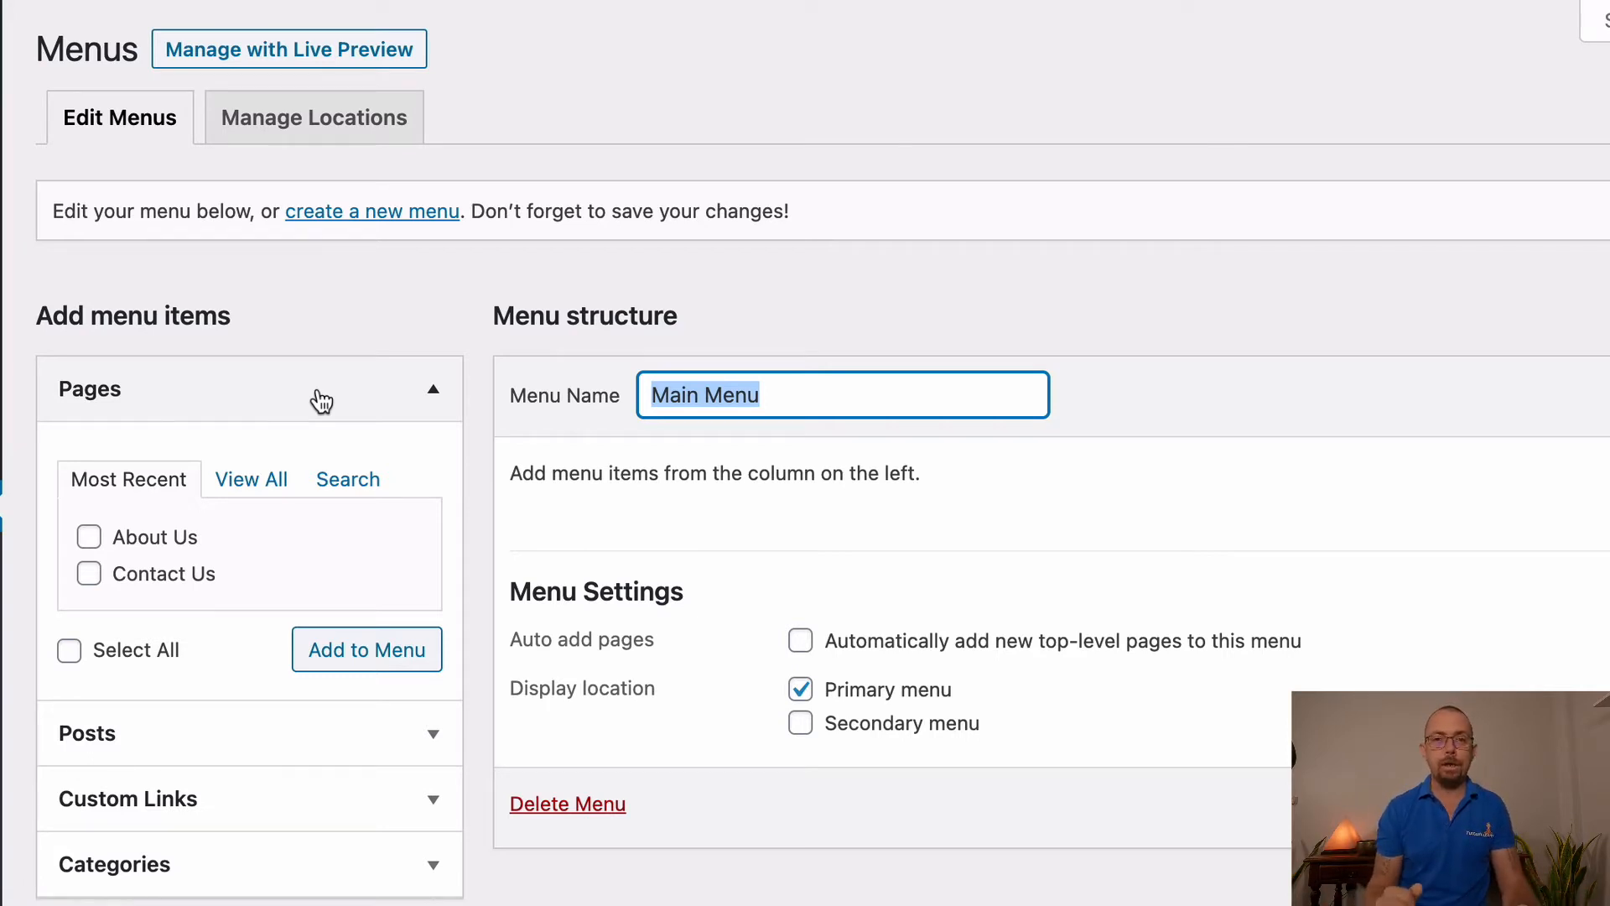
{"action": "type", "text": "Main"}
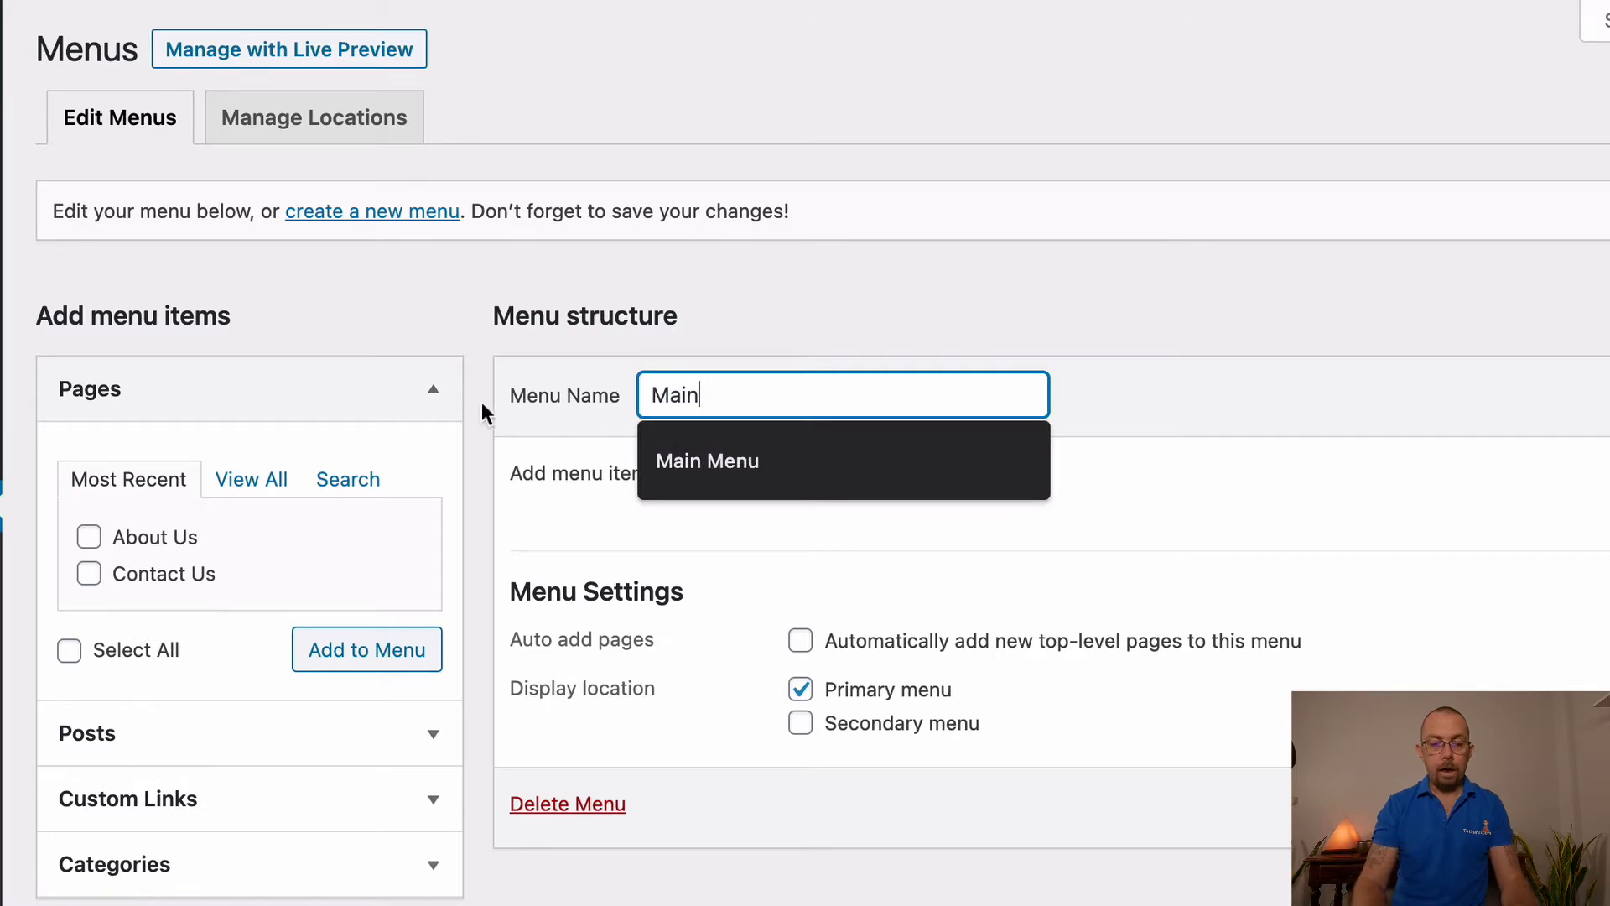
{"action": "left_click", "coordinate": [737, 468]}
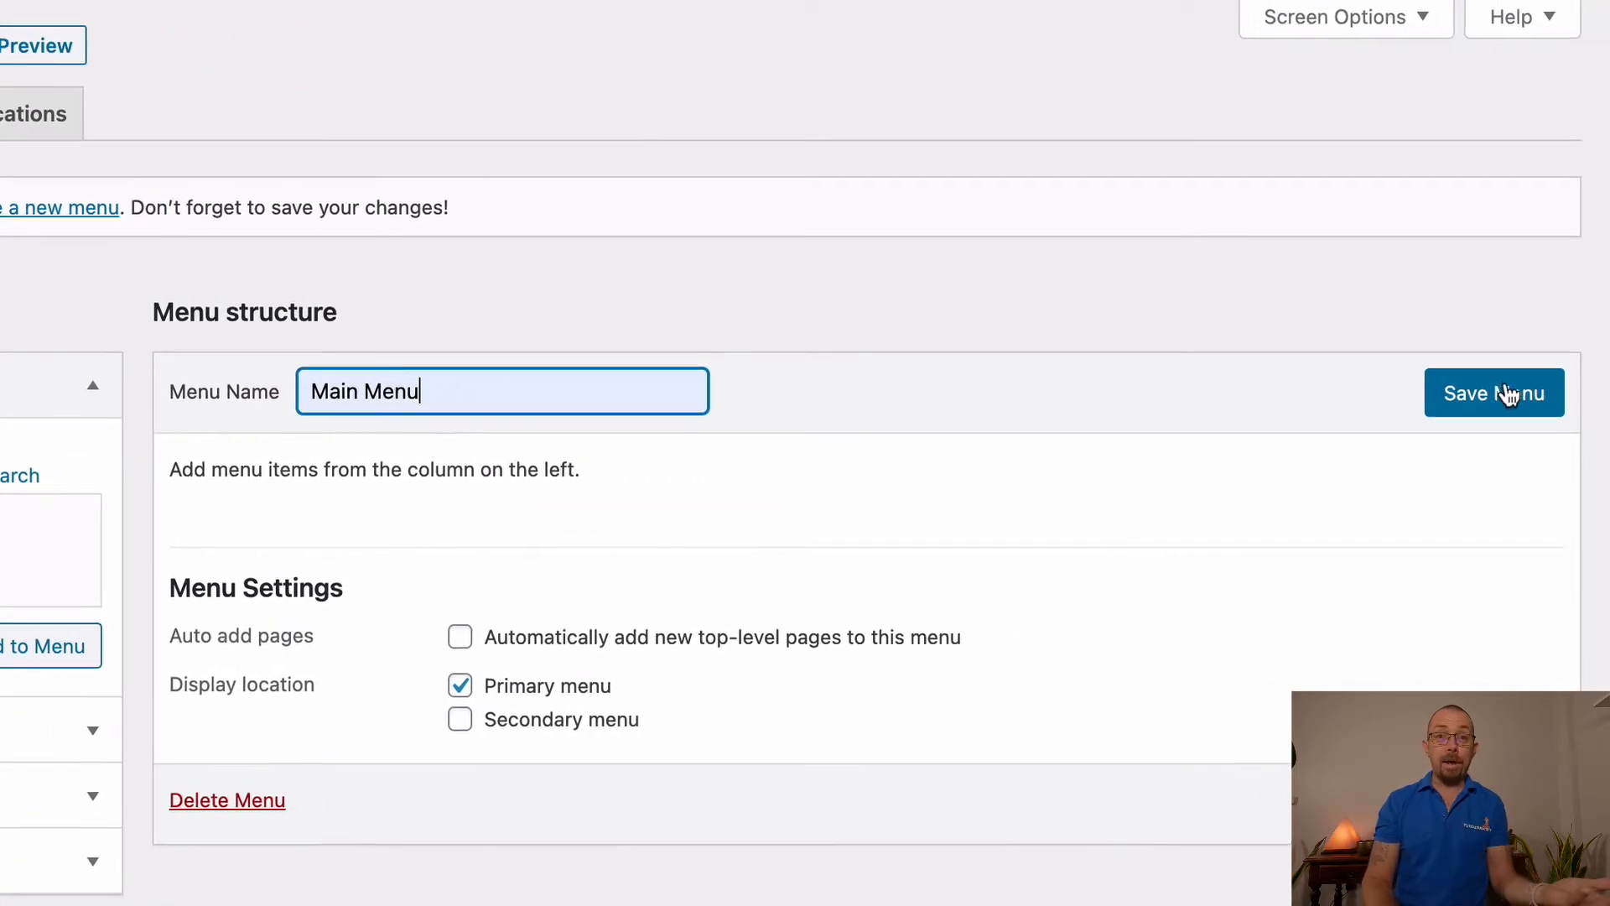
{"action": "left_click", "coordinate": [1507, 397]}
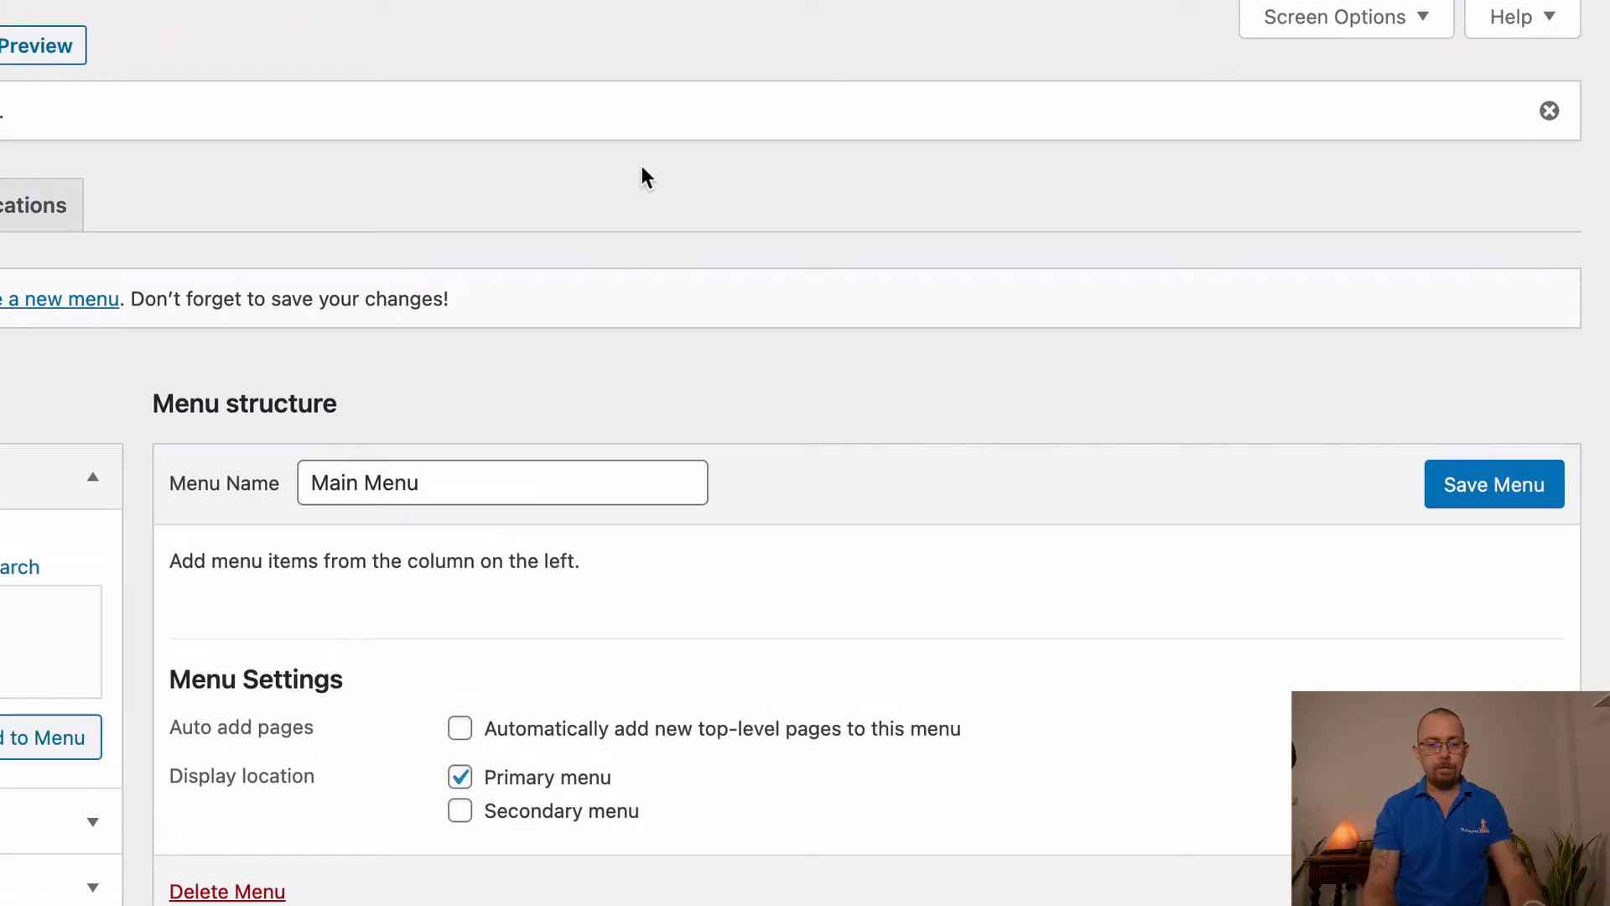
Step: Examine the item types that can be added to the menu: posts, custom links, categories and the full list of pages
{"action": "scroll", "coordinate": [1030, 381], "scroll_direction": "up", "scroll_amount": 2}
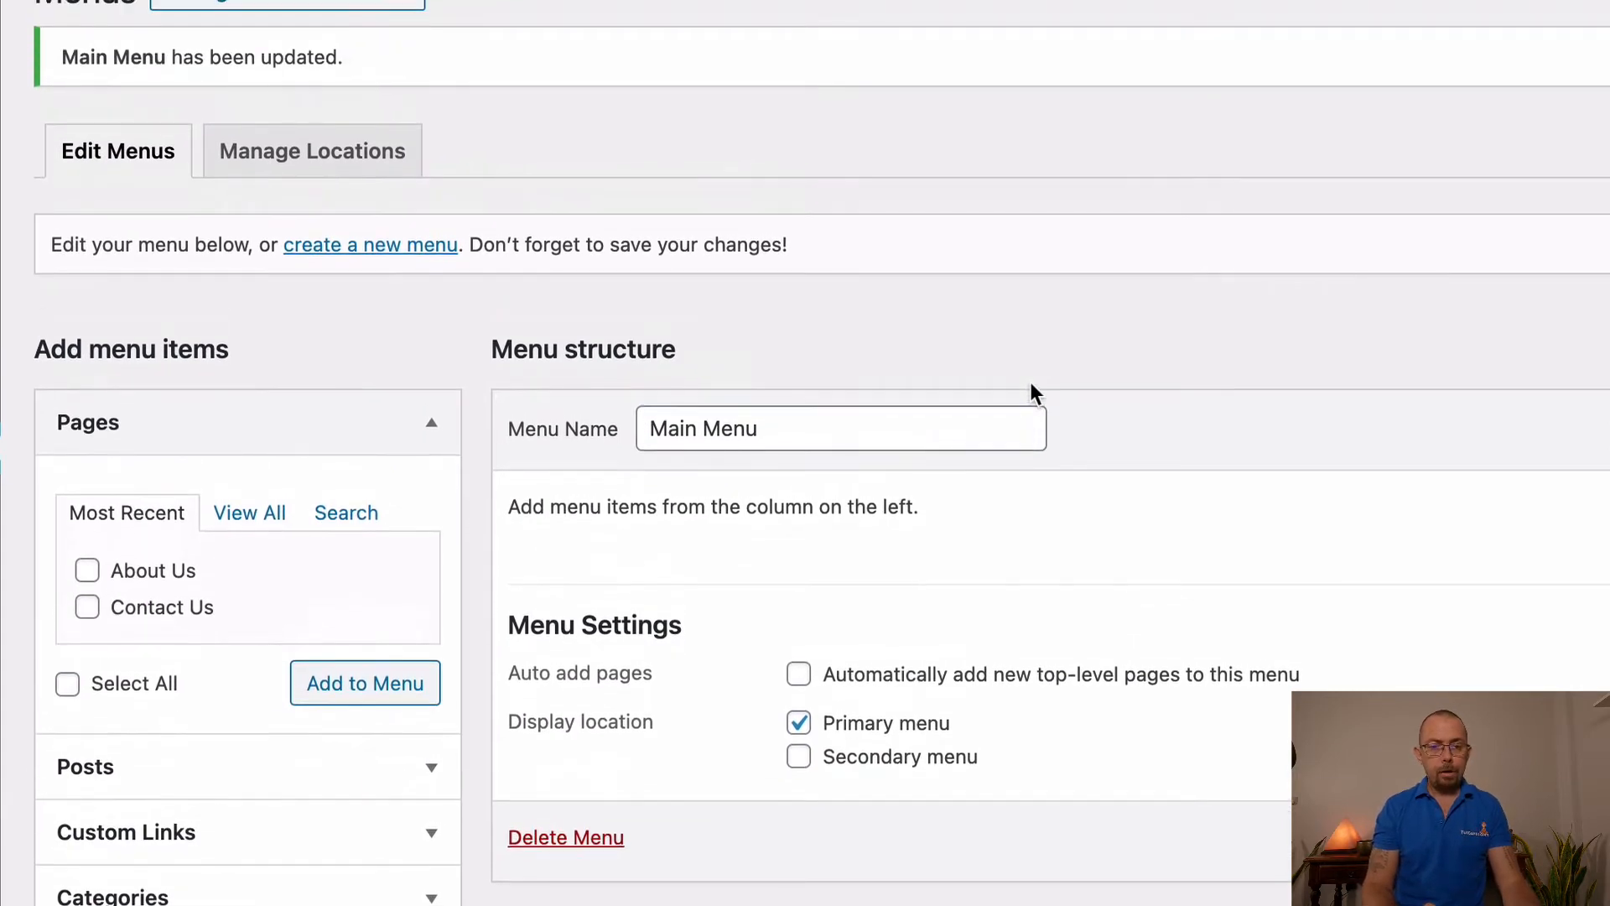
{"action": "scroll", "coordinate": [1030, 381], "scroll_direction": "down", "scroll_amount": 2}
{"action": "scroll", "coordinate": [1030, 380], "scroll_direction": "up", "scroll_amount": 1}
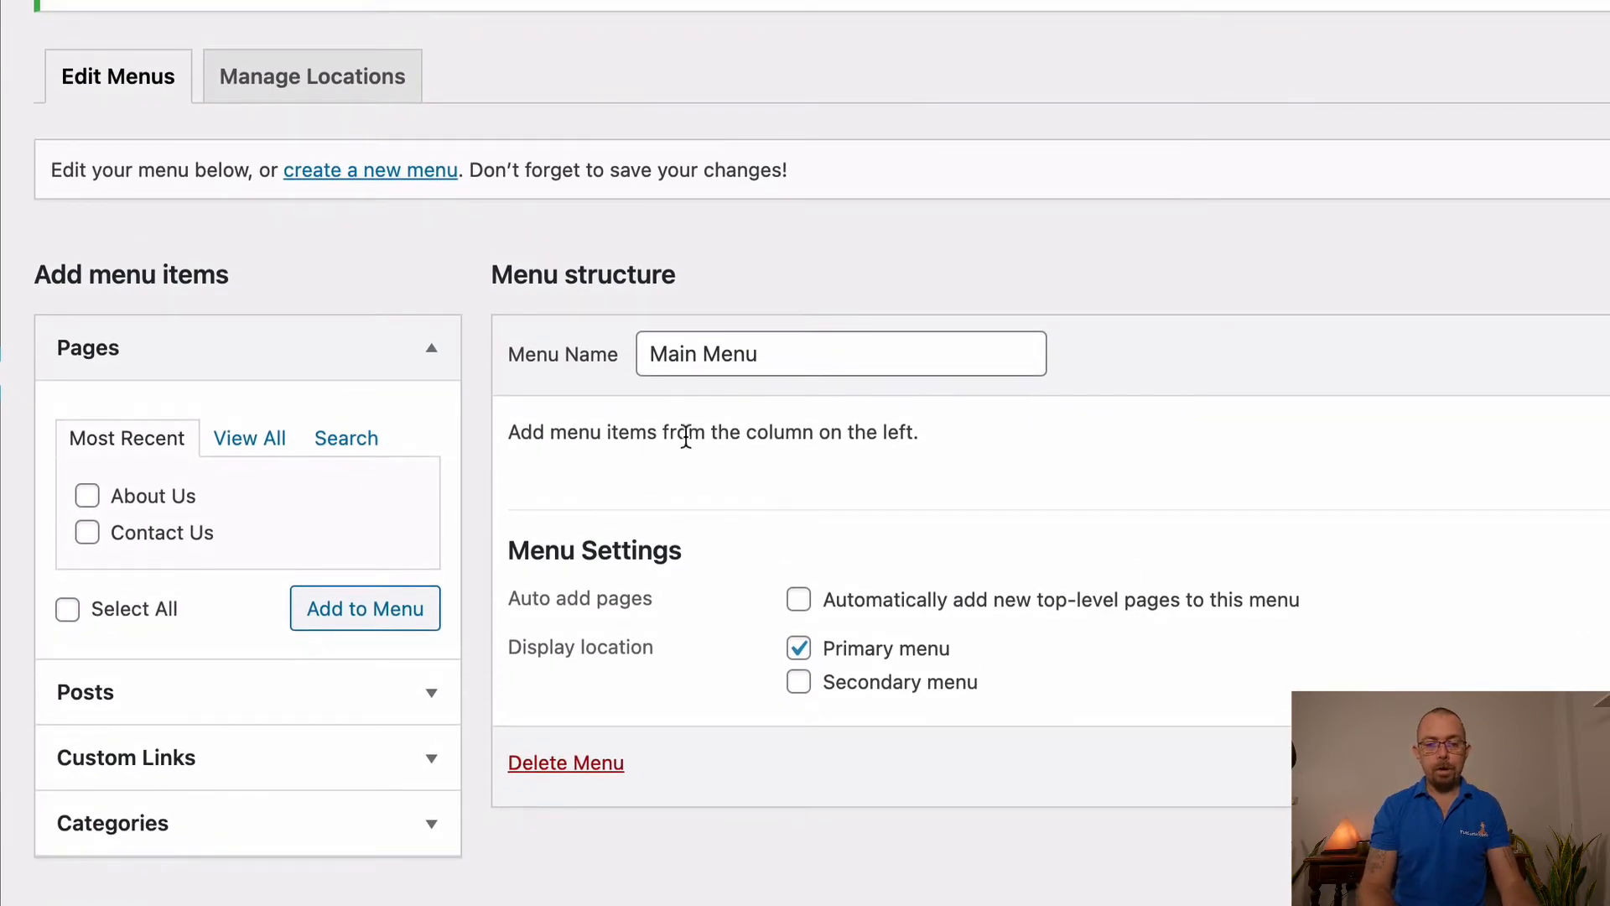
{"action": "left_click_drag", "start_coordinate": [580, 435], "coordinate": [836, 447]}
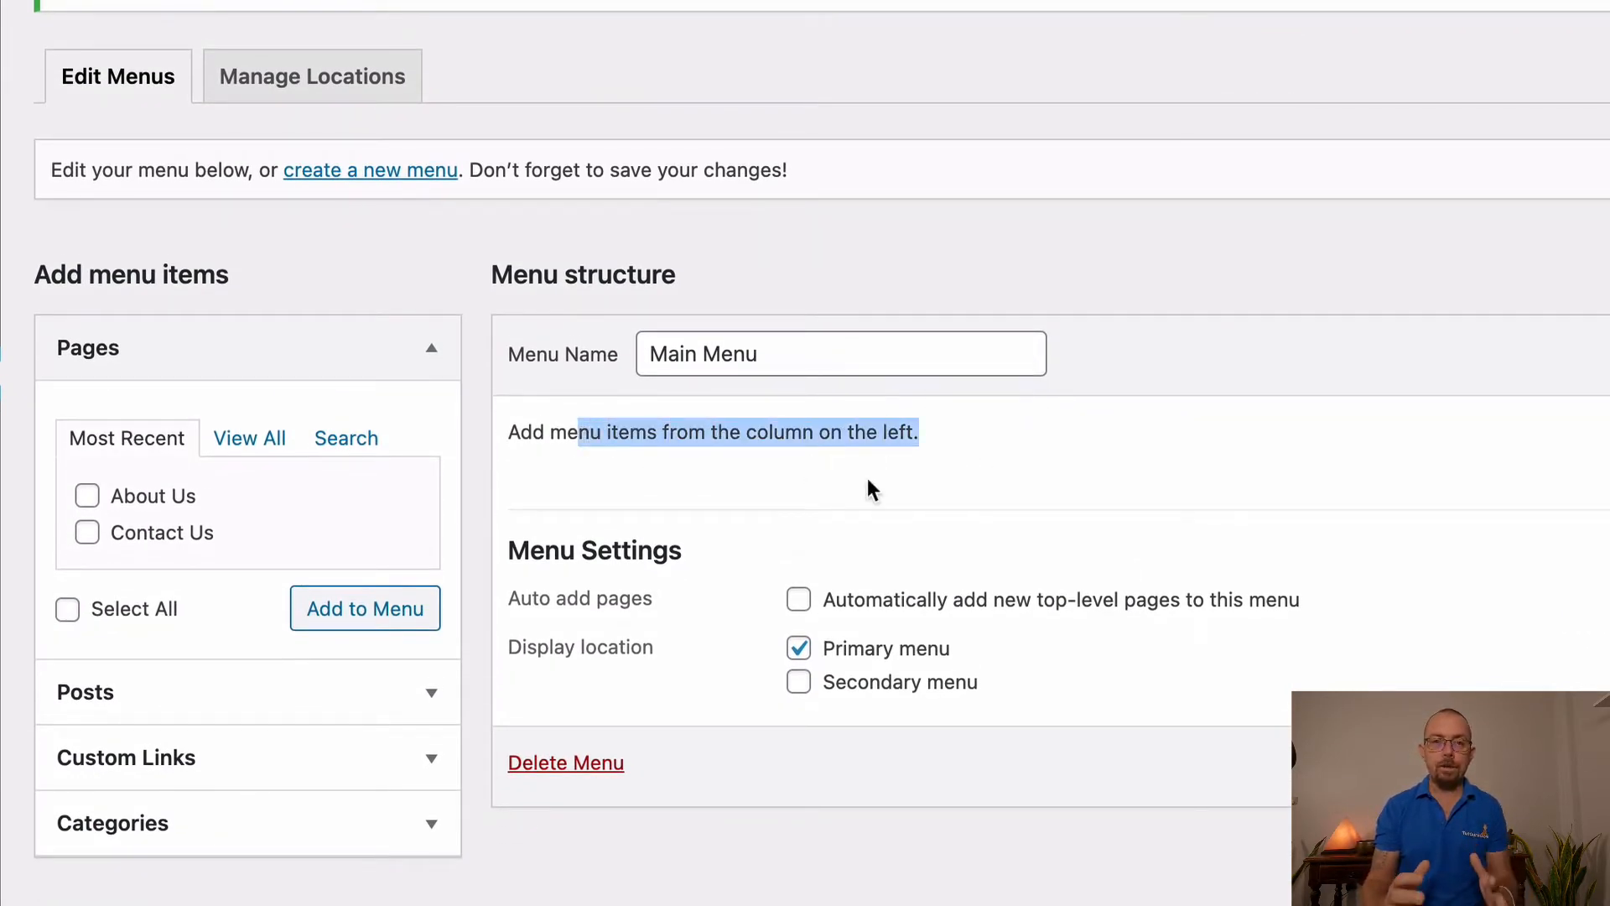
{"action": "left_click", "coordinate": [430, 350]}
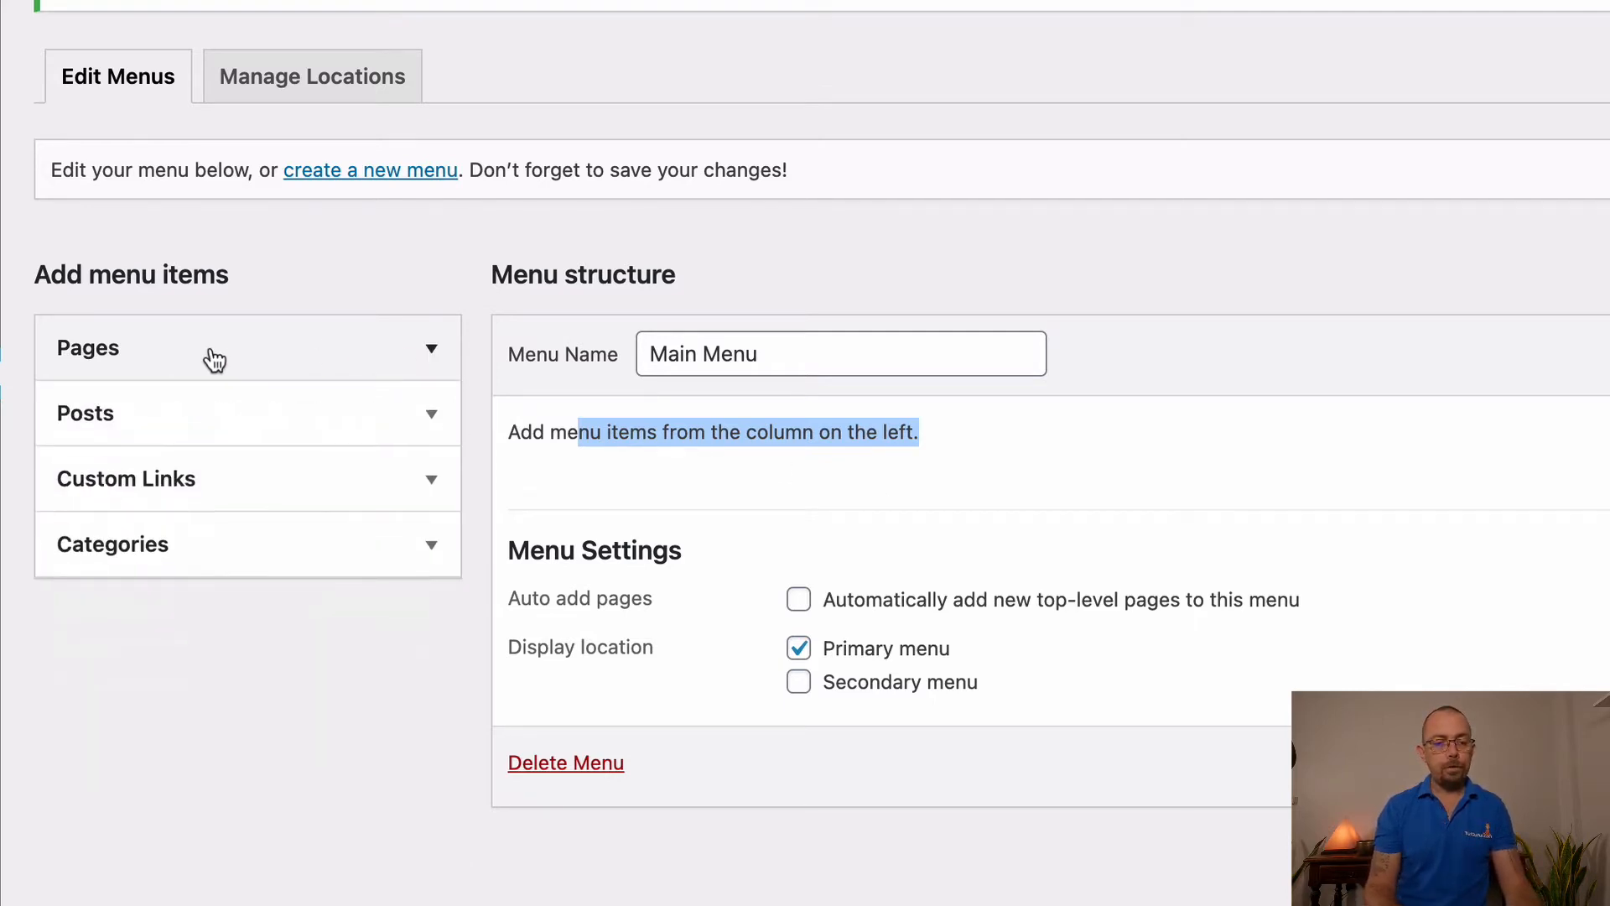
{"action": "left_click", "coordinate": [187, 416]}
{"action": "left_click", "coordinate": [187, 419]}
{"action": "left_click", "coordinate": [187, 480]}
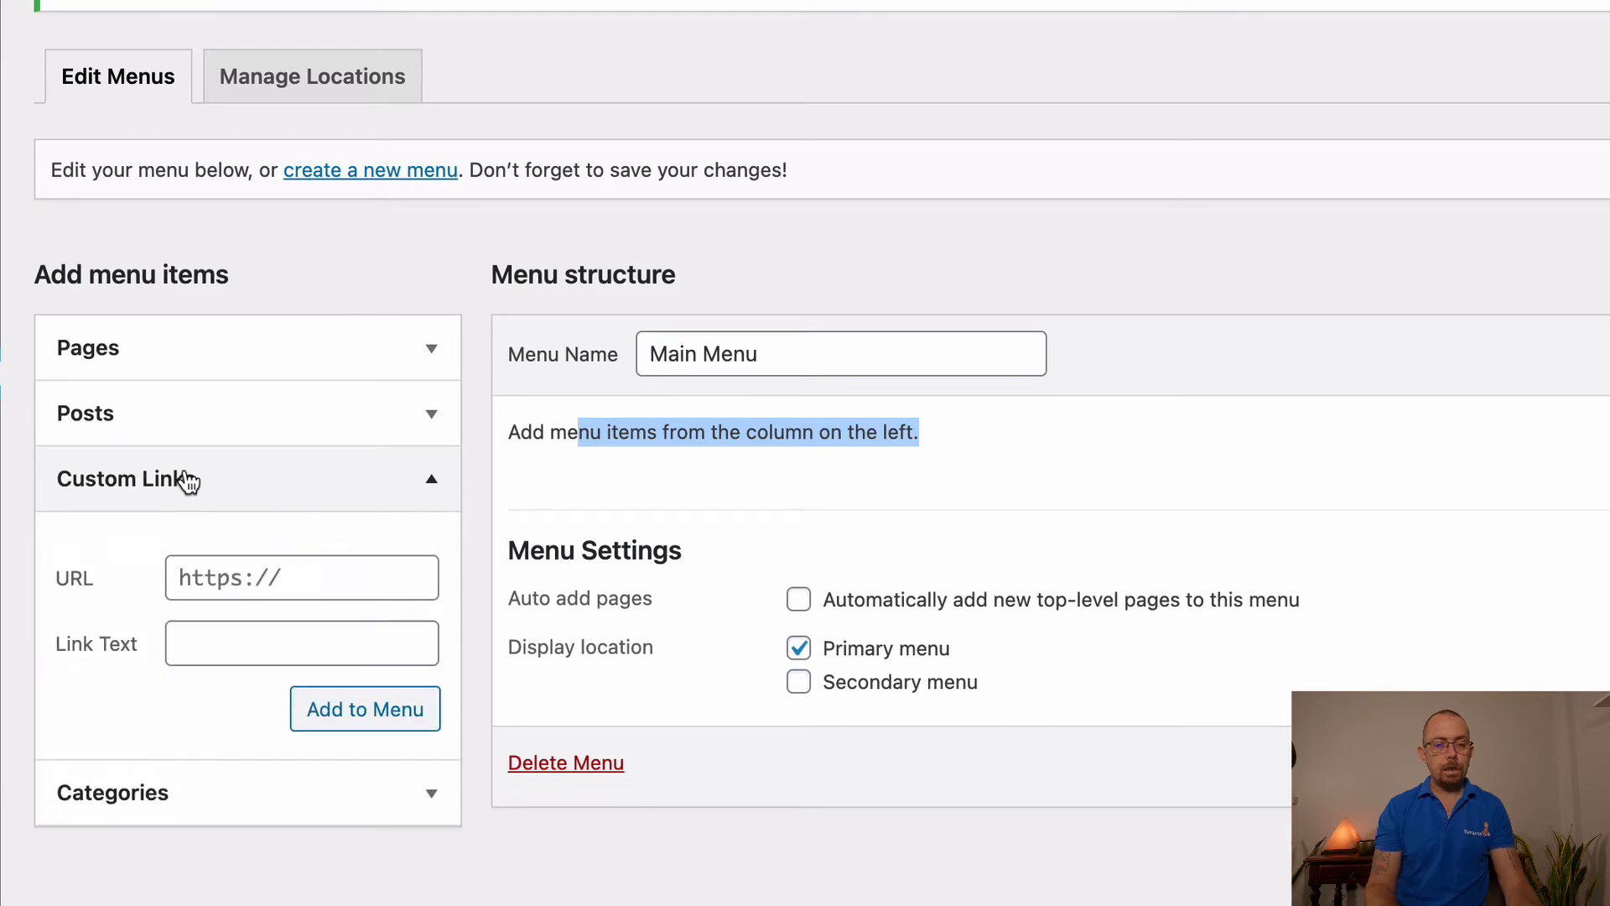
{"action": "left_click", "coordinate": [185, 480]}
{"action": "left_click", "coordinate": [227, 550]}
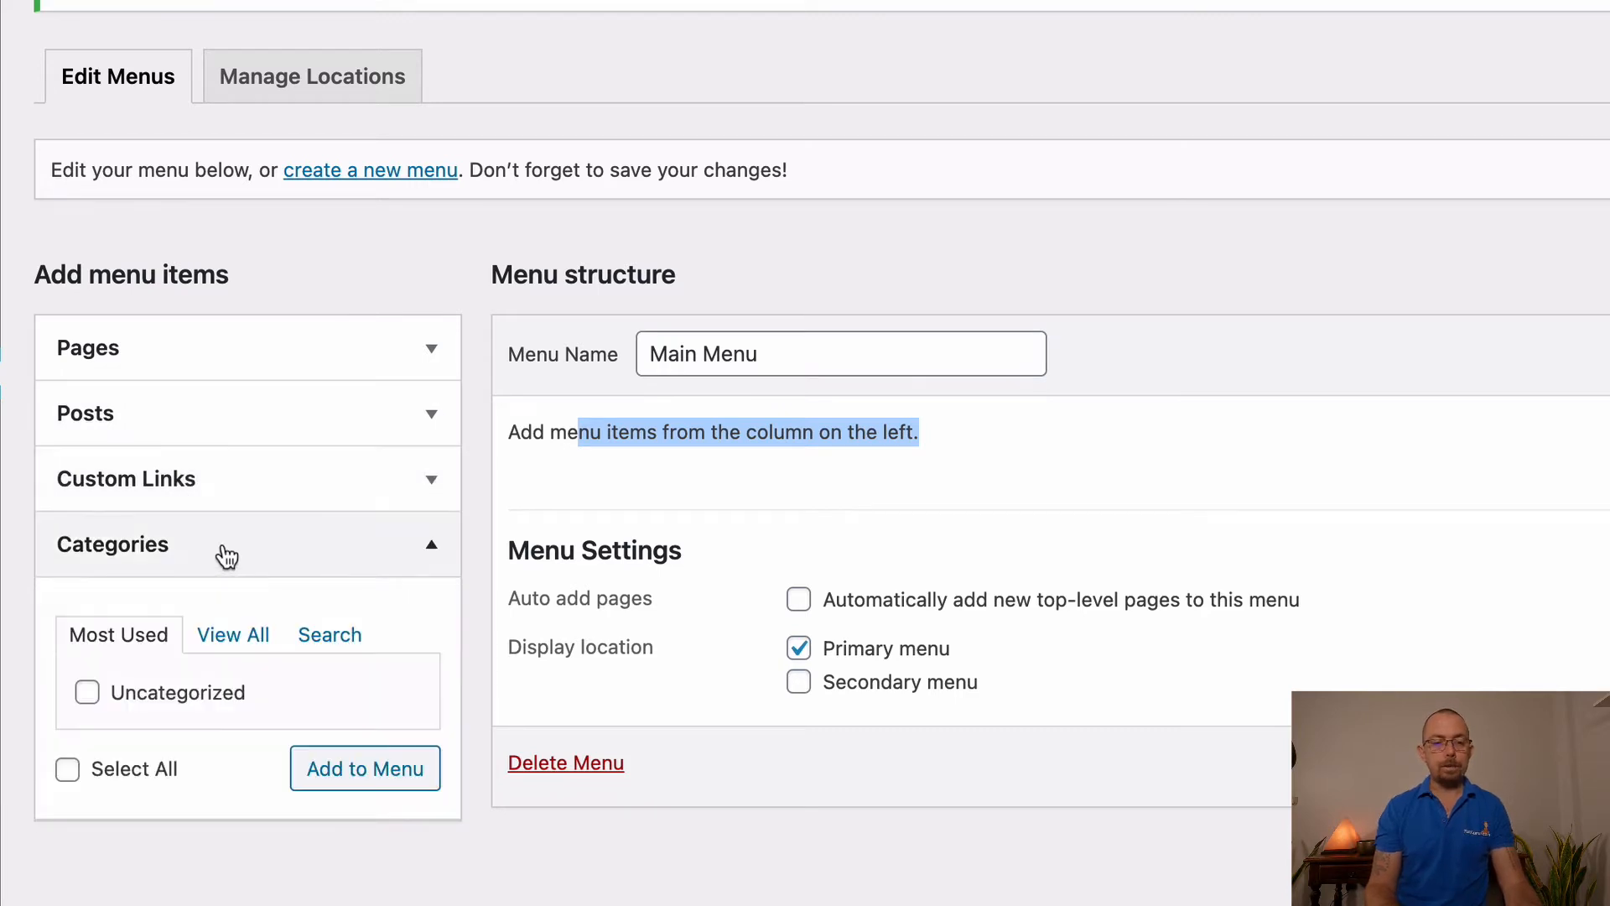
{"action": "left_click", "coordinate": [227, 549]}
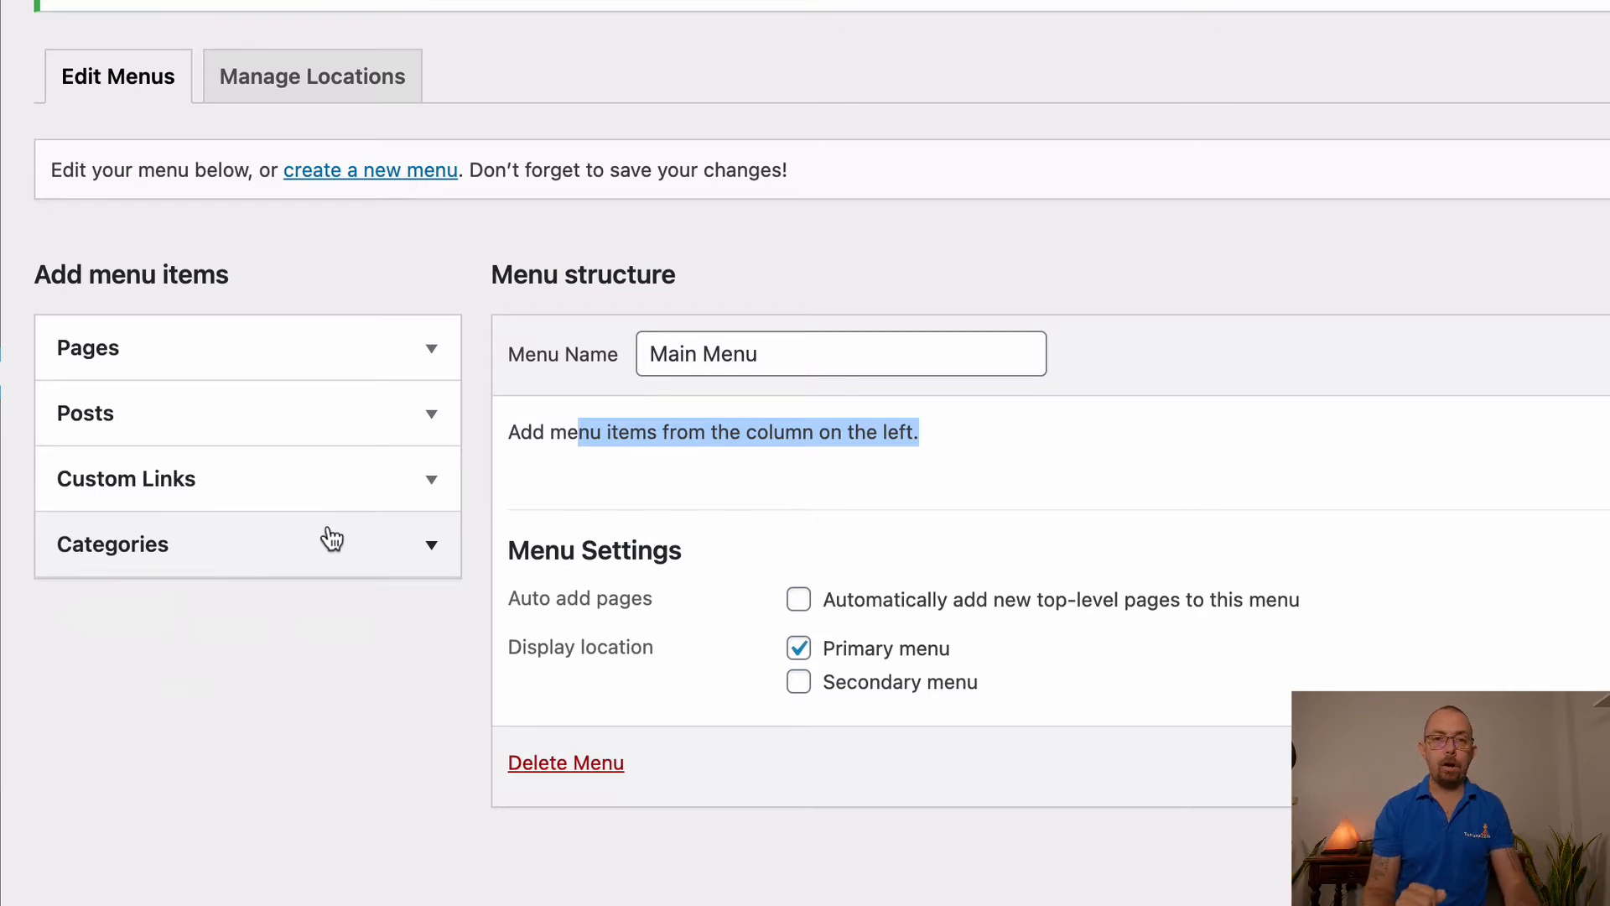
{"action": "left_click", "coordinate": [307, 358]}
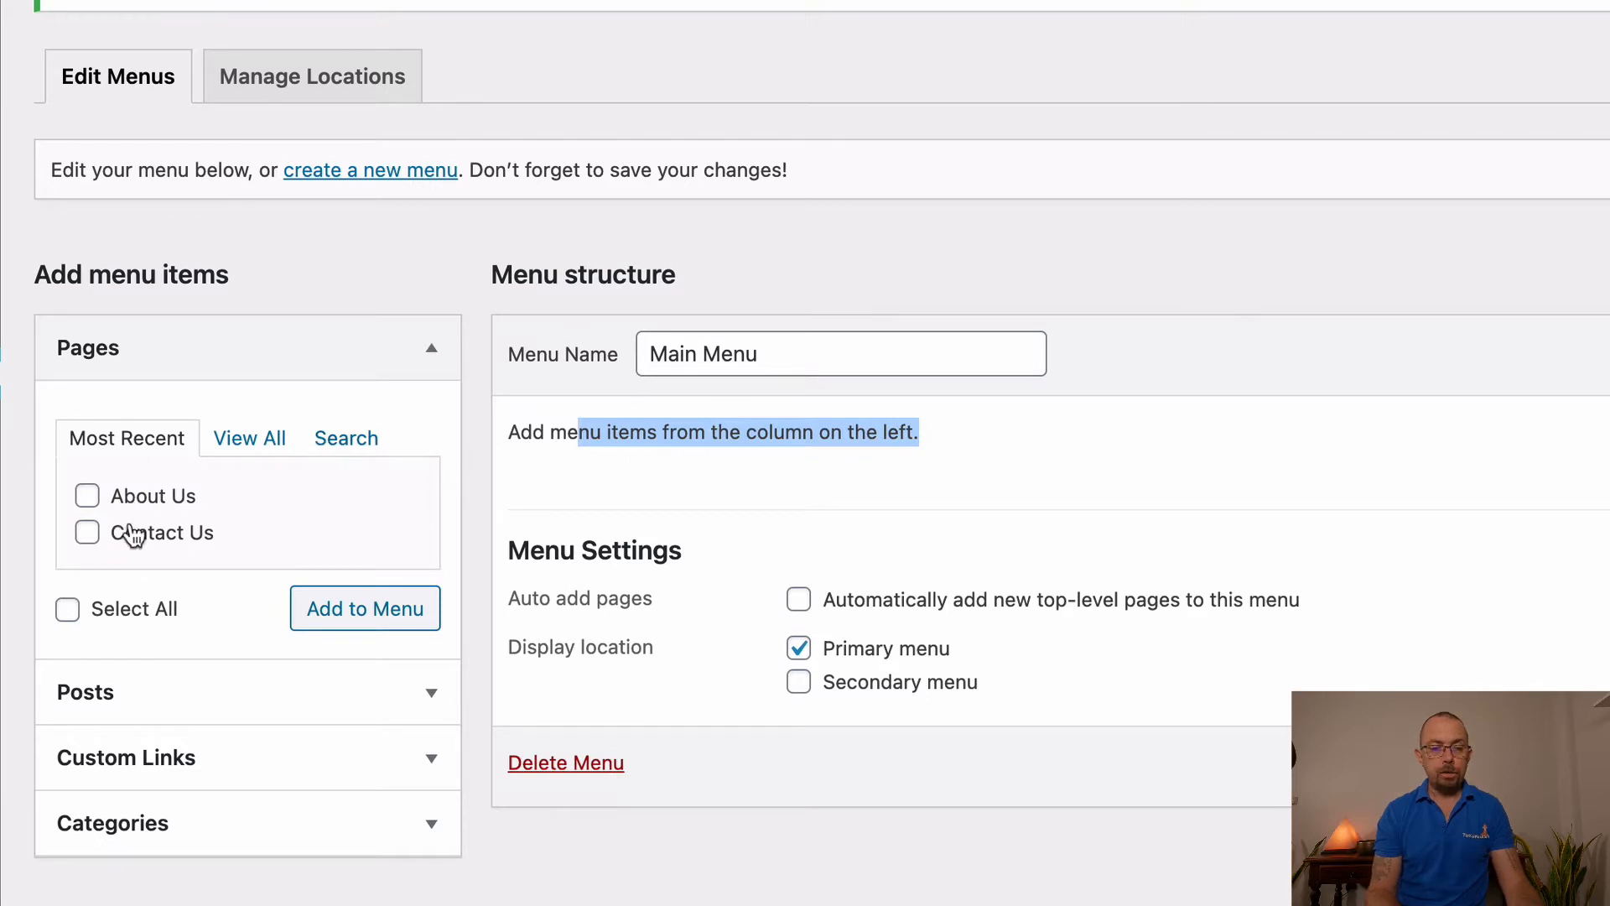
{"action": "left_click", "coordinate": [262, 439]}
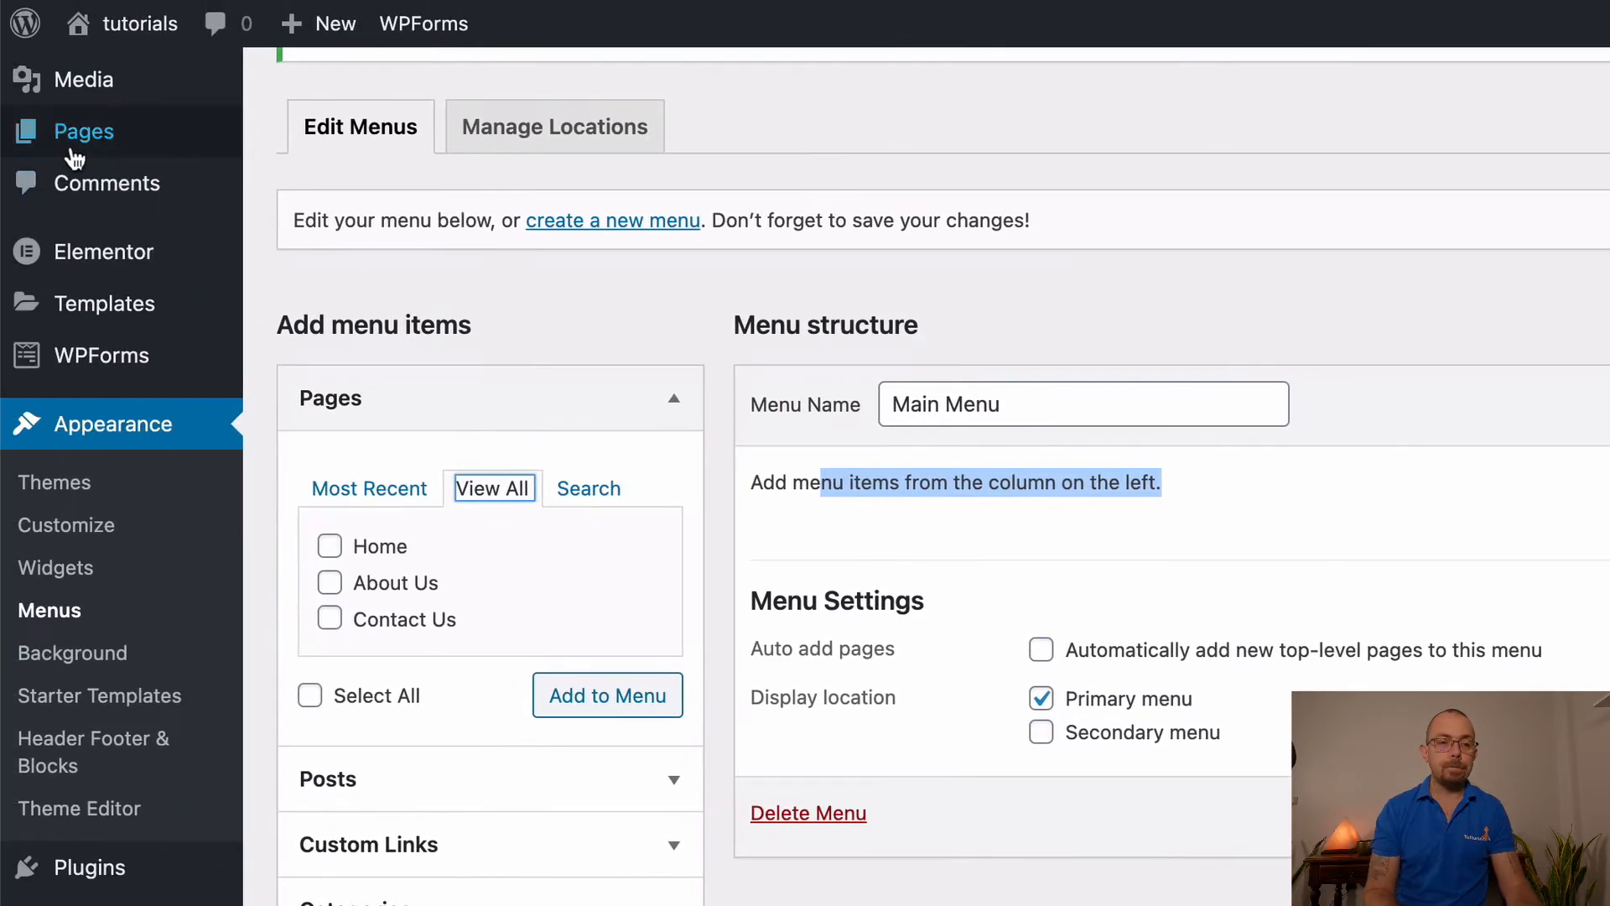
Step: Publish a new page titled "FAQ" and return to the list of pages
{"action": "left_click", "coordinate": [80, 154]}
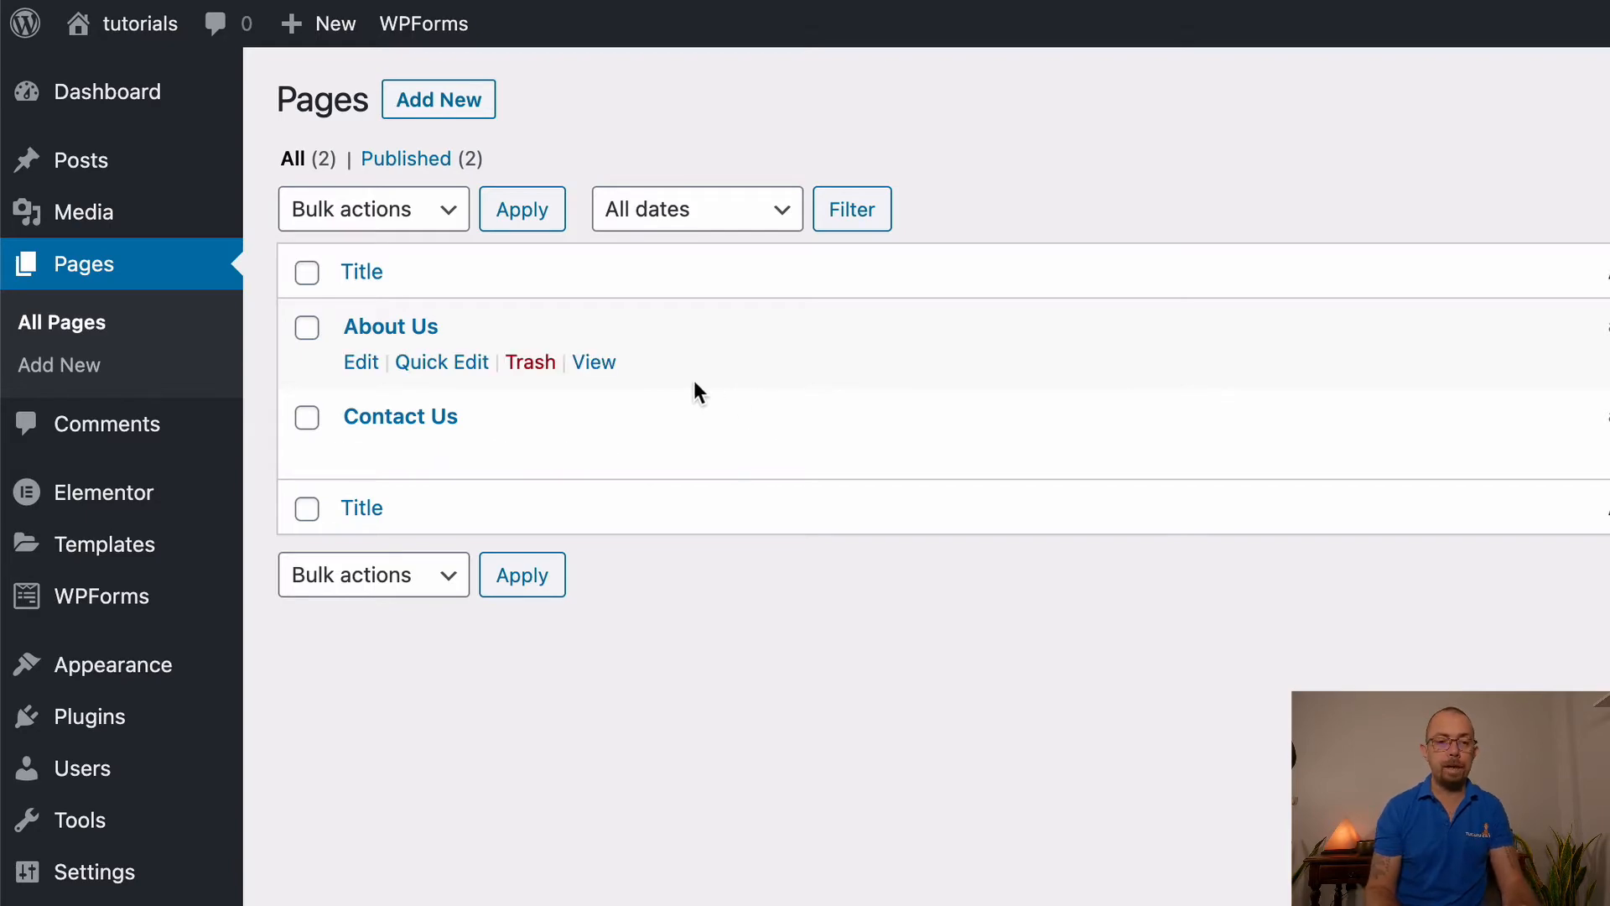
{"action": "left_click", "coordinate": [436, 113]}
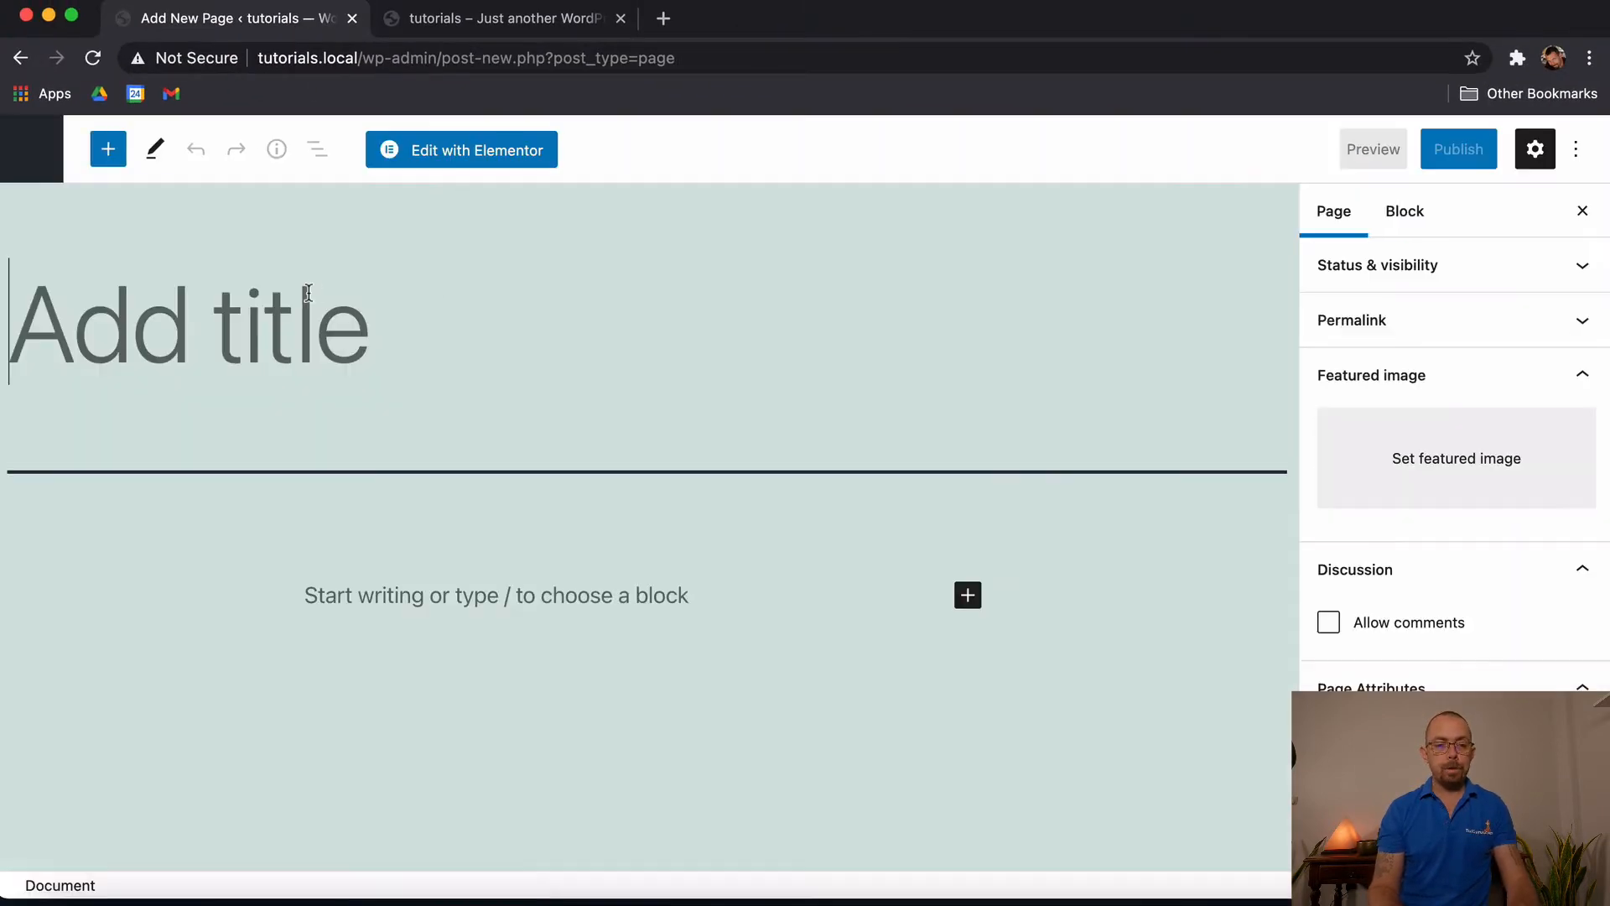
{"action": "type", "text": "FAQ"}
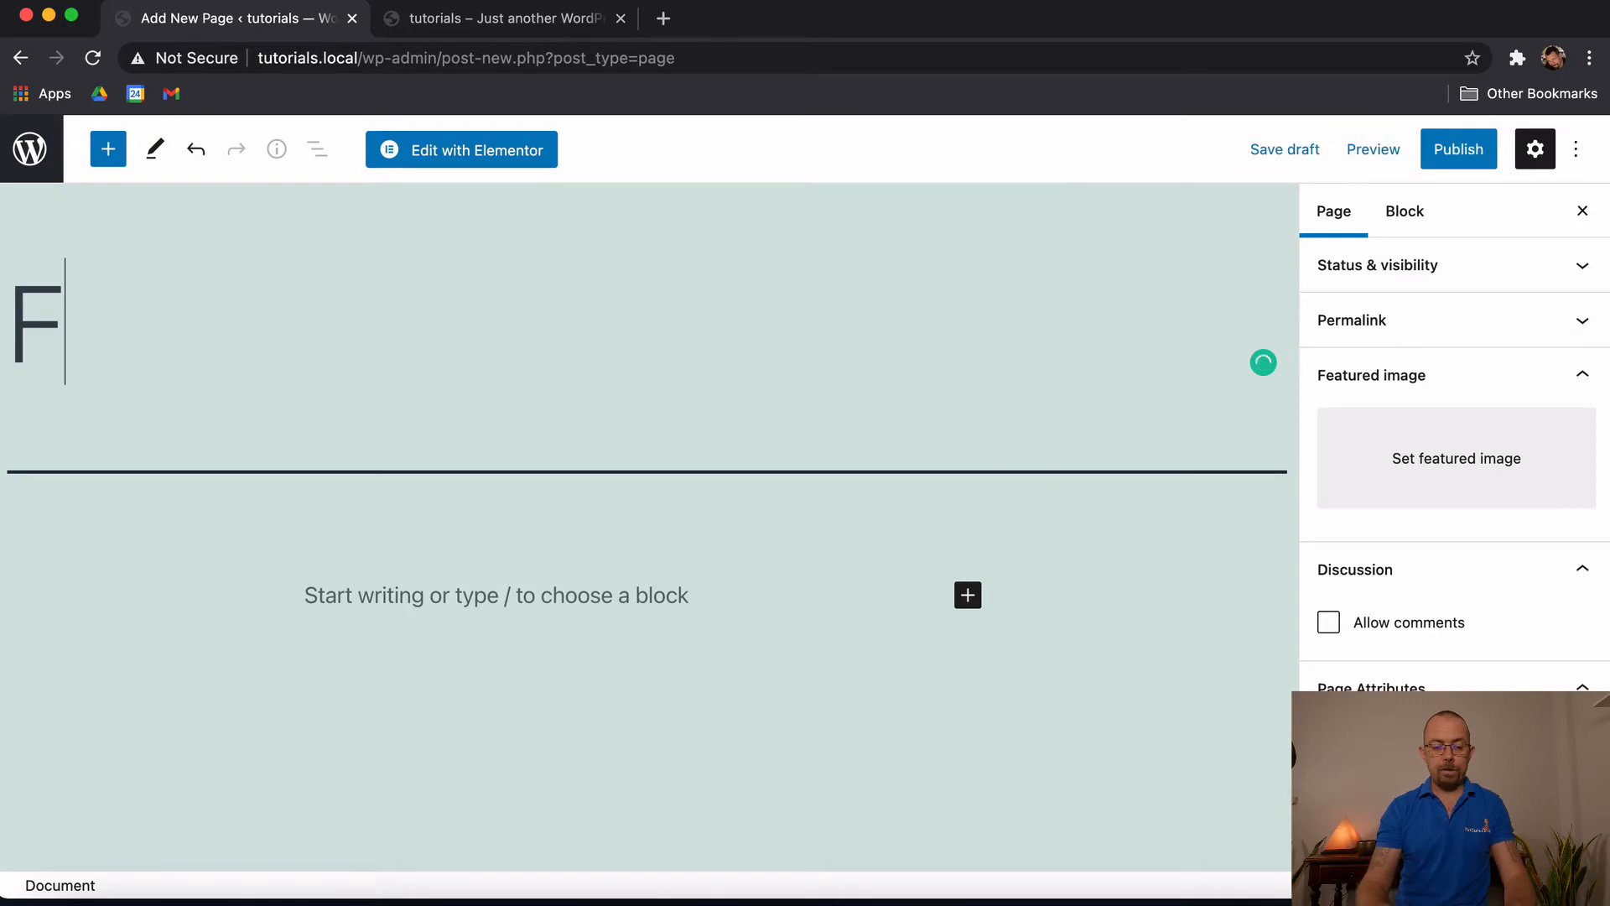
{"action": "left_click", "coordinate": [1467, 158]}
{"action": "left_click", "coordinate": [1392, 156]}
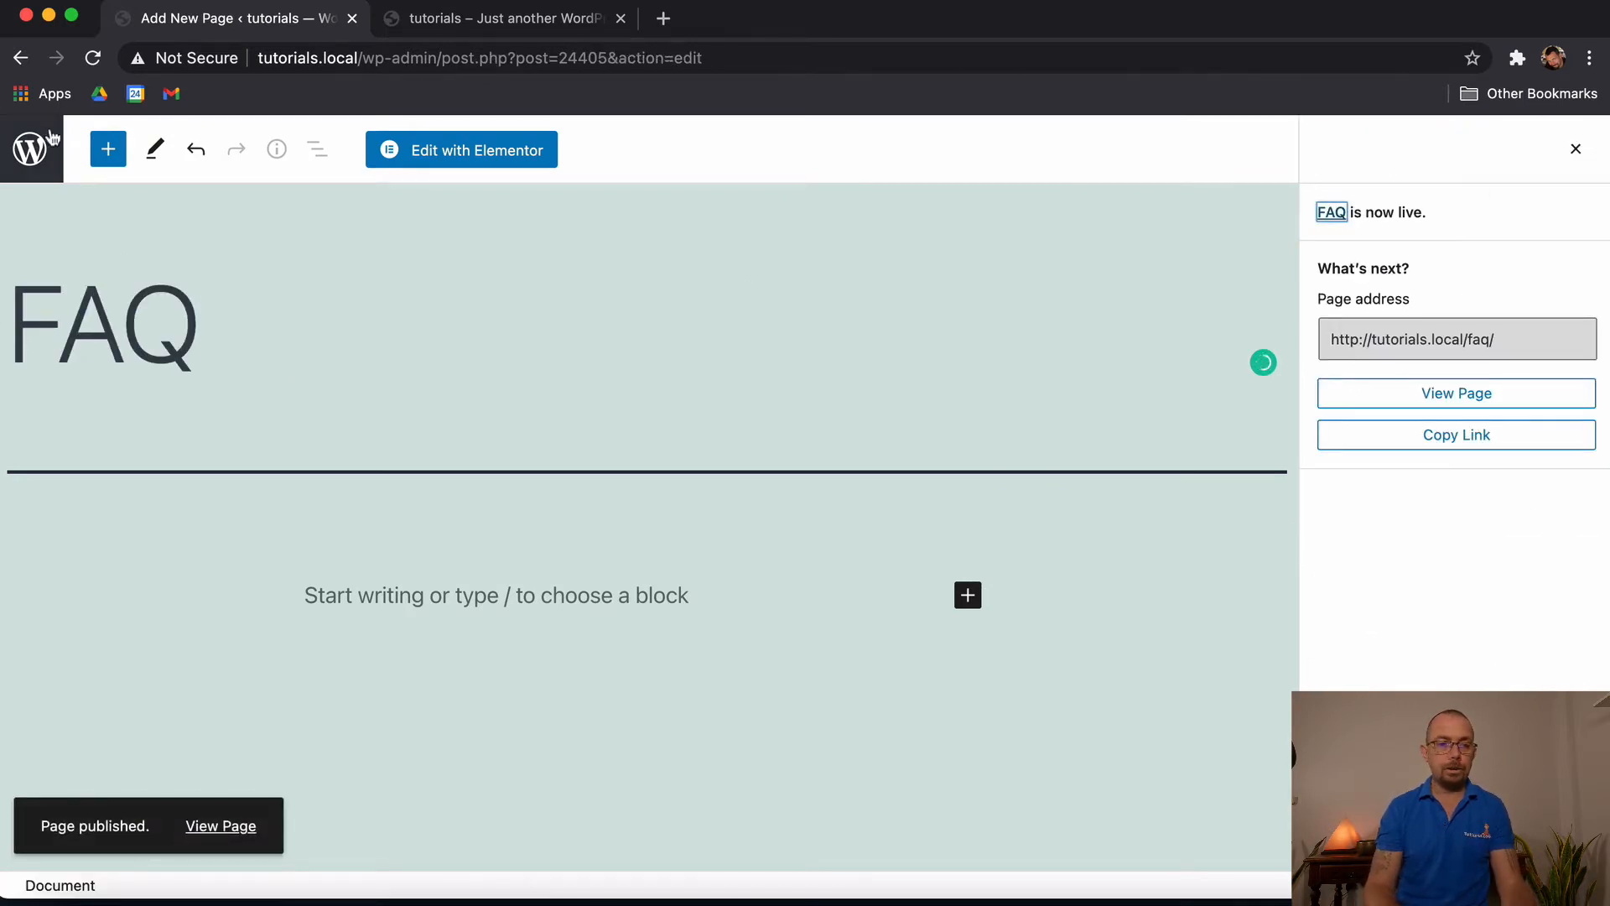
{"action": "left_click", "coordinate": [42, 159]}
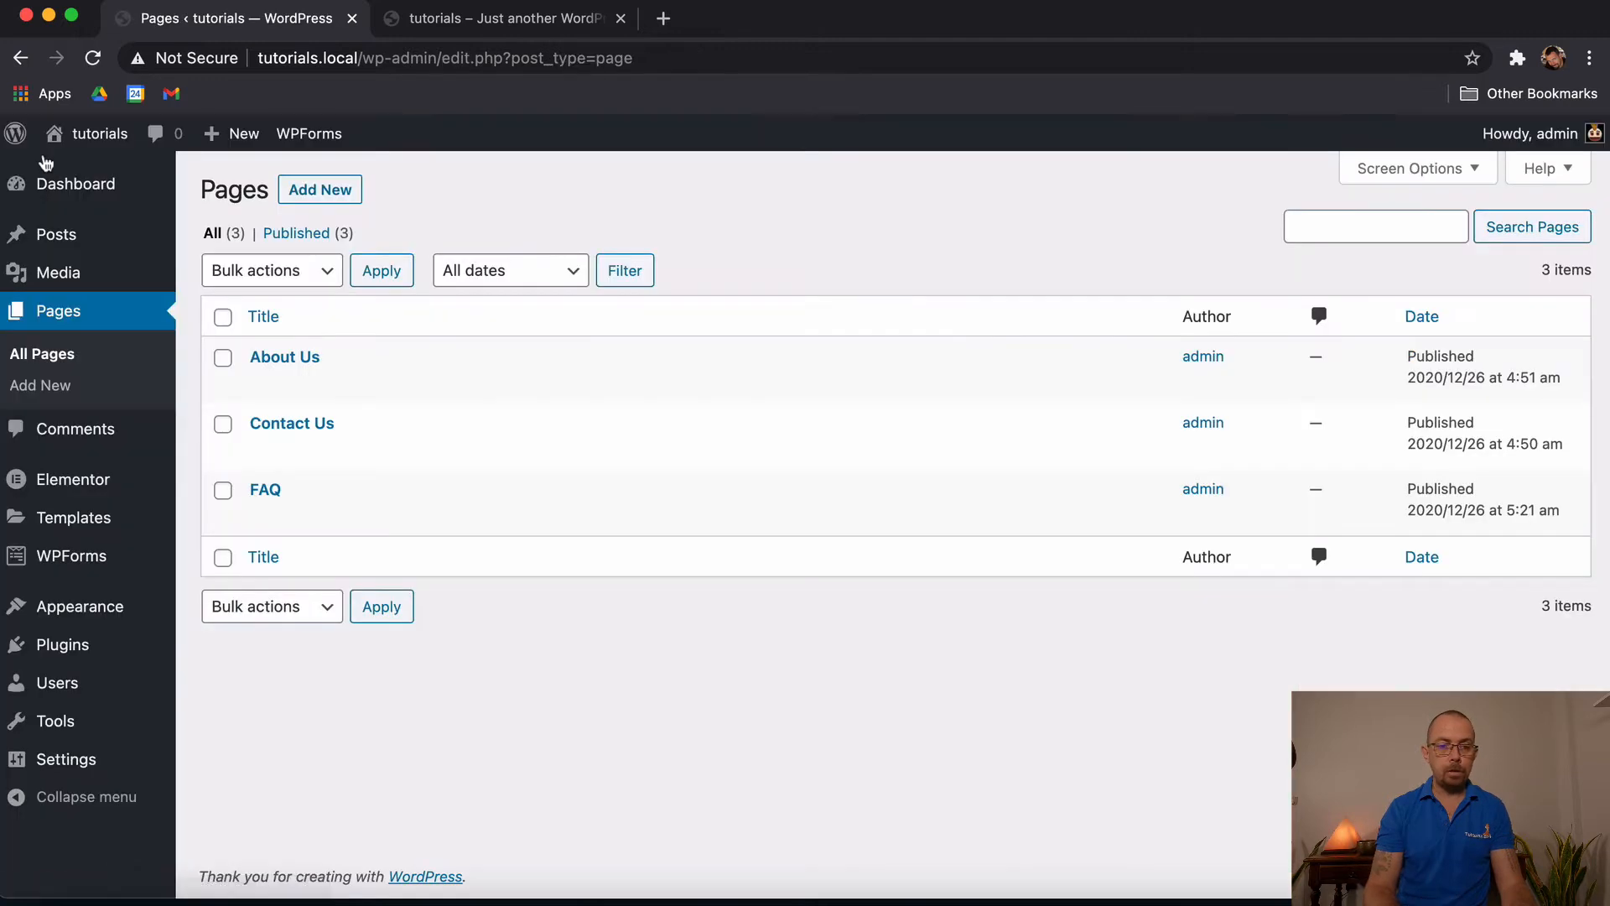
Step: Publish a new page titled "Services" and return to the list of pages
{"action": "left_click", "coordinate": [317, 199]}
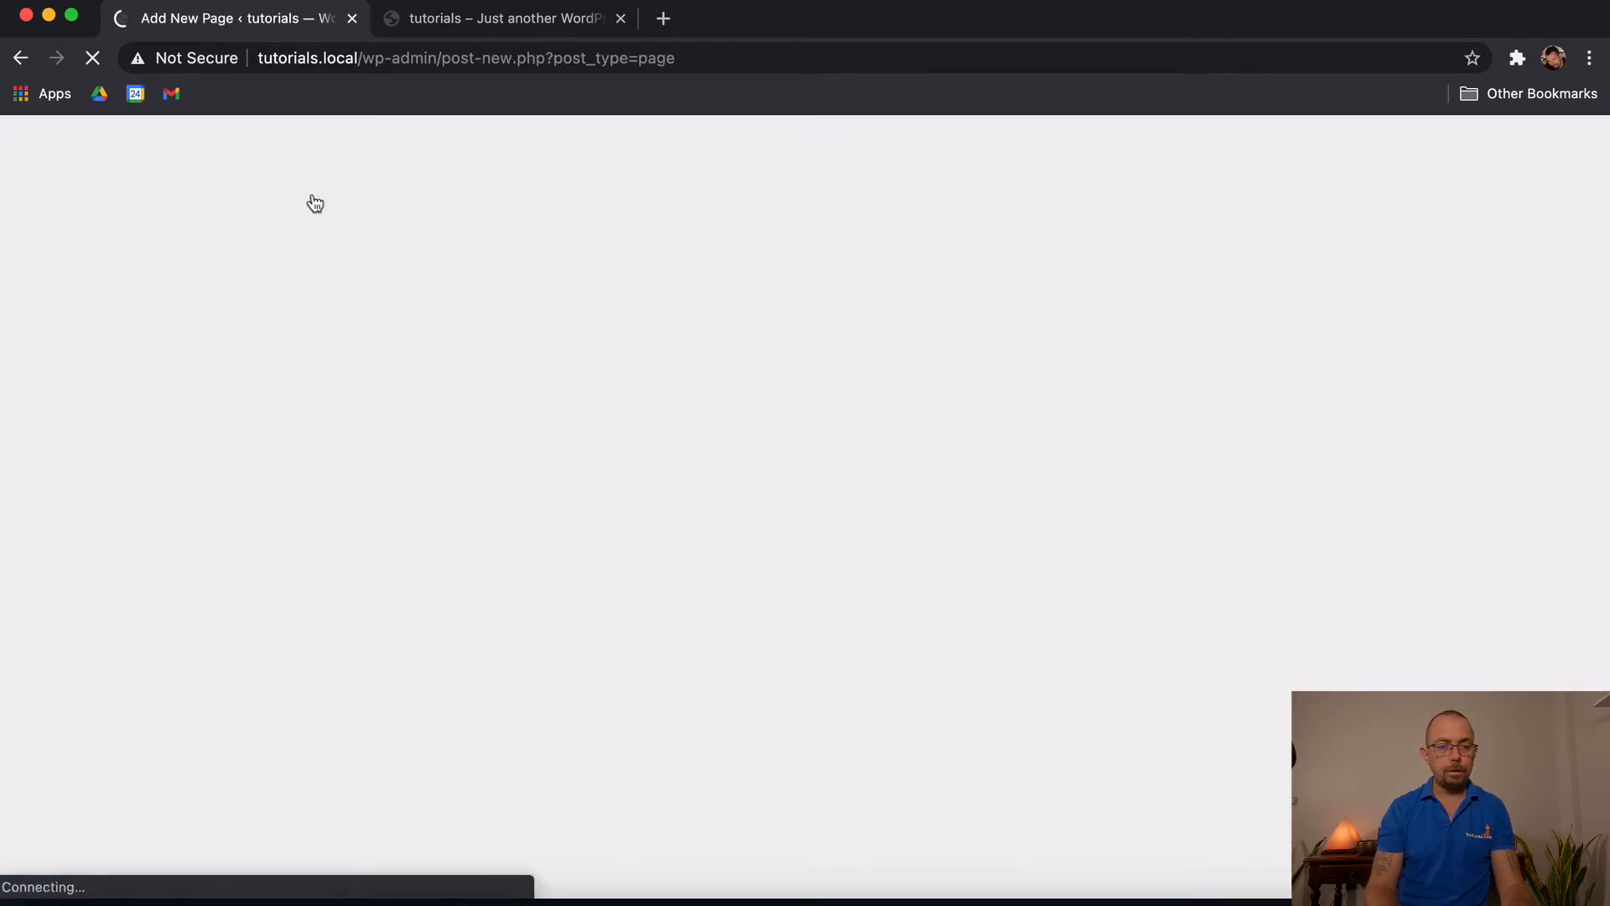
{"action": "type", "text": "Services"}
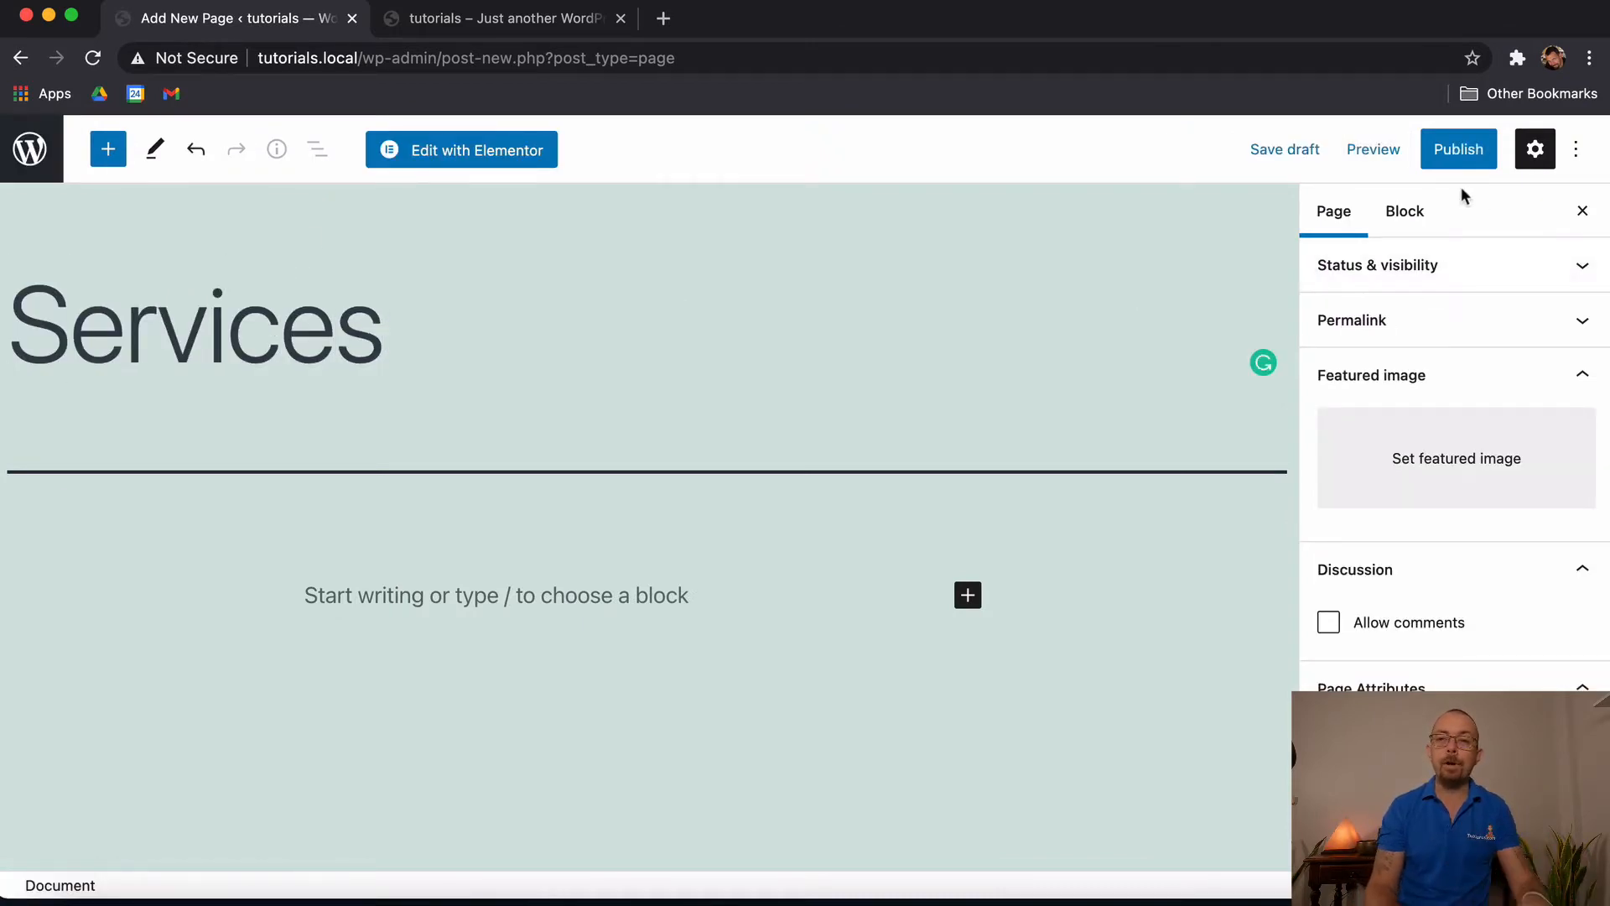
{"action": "left_click", "coordinate": [1464, 159]}
{"action": "left_click", "coordinate": [1401, 160]}
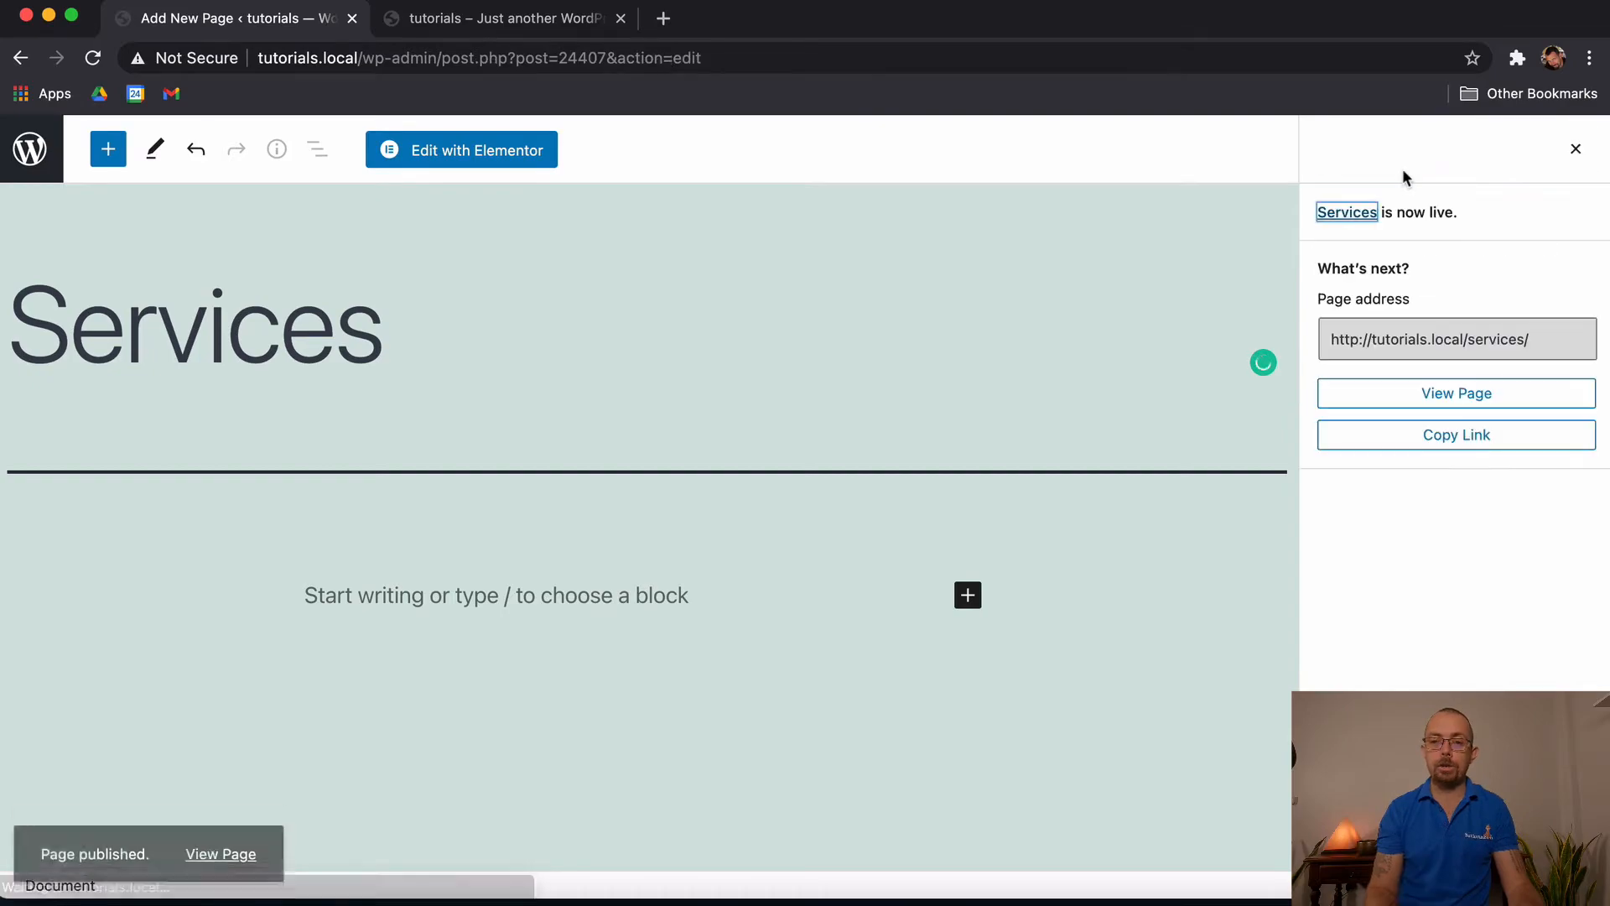
{"action": "left_click", "coordinate": [30, 150]}
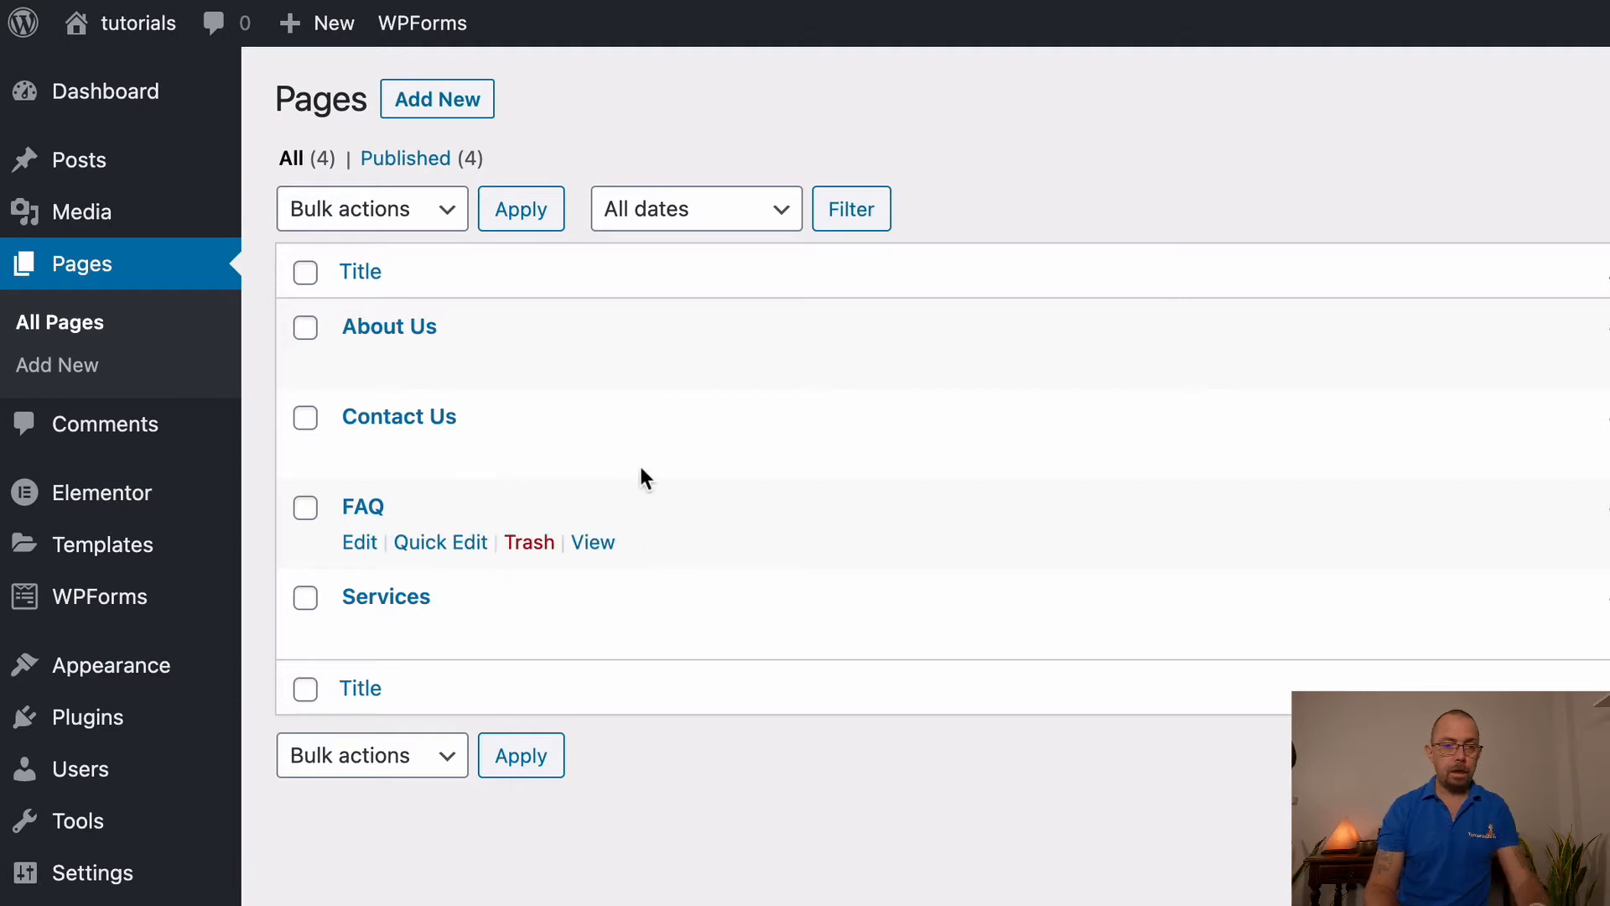
Step: Reopen the menu editor and show all pages available as menu items
{"action": "mouse_move", "coordinate": [173, 687]}
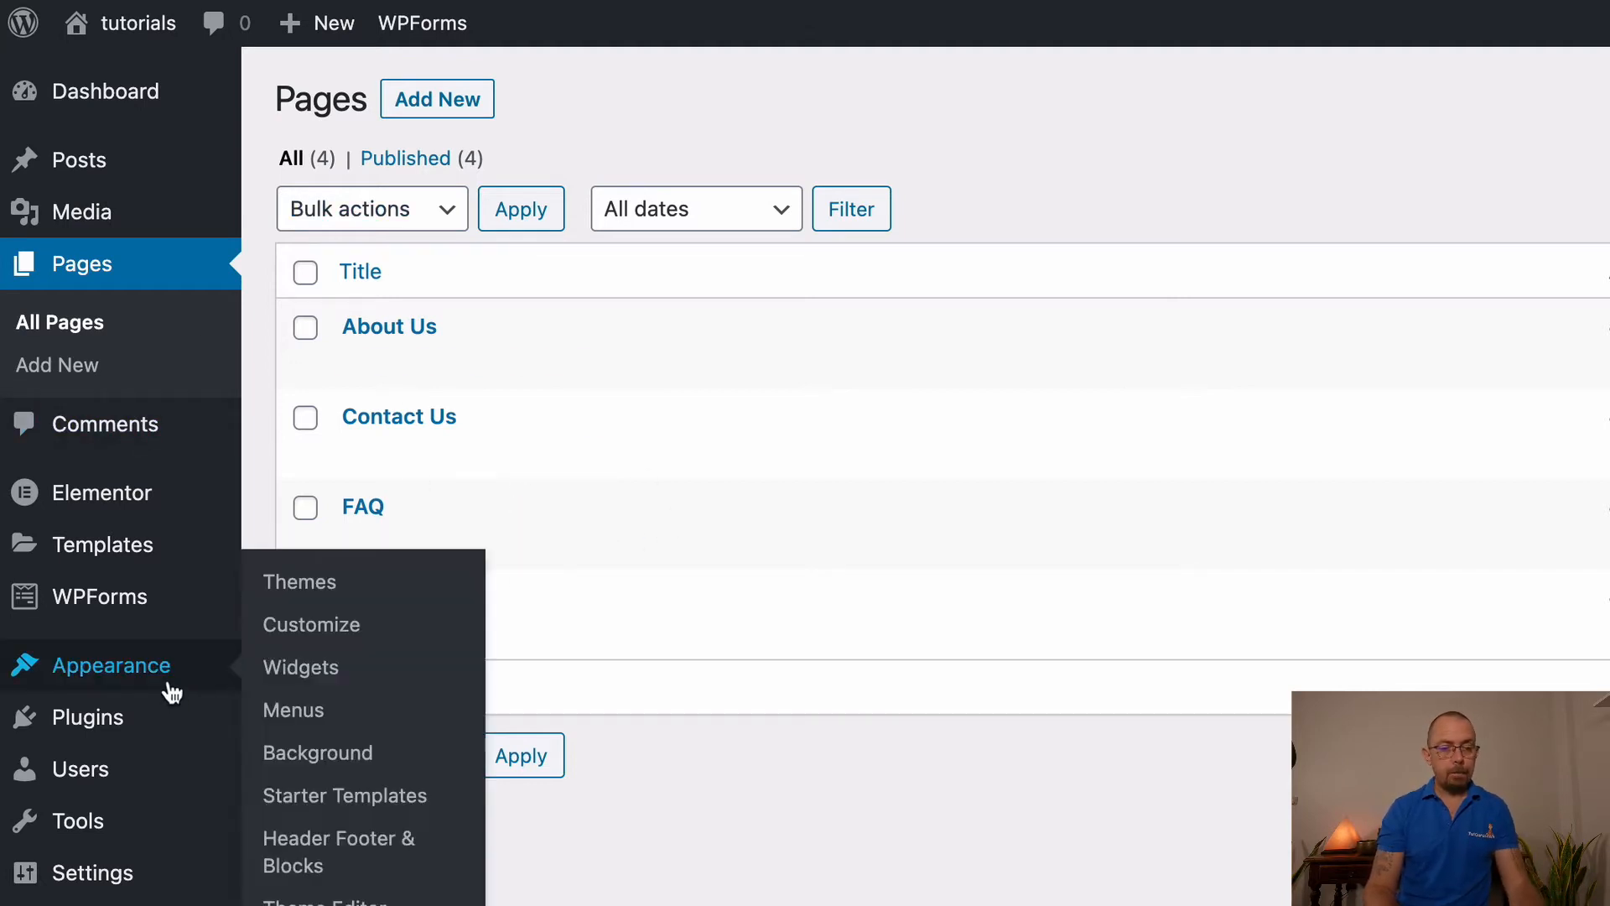
{"action": "left_click", "coordinate": [268, 709]}
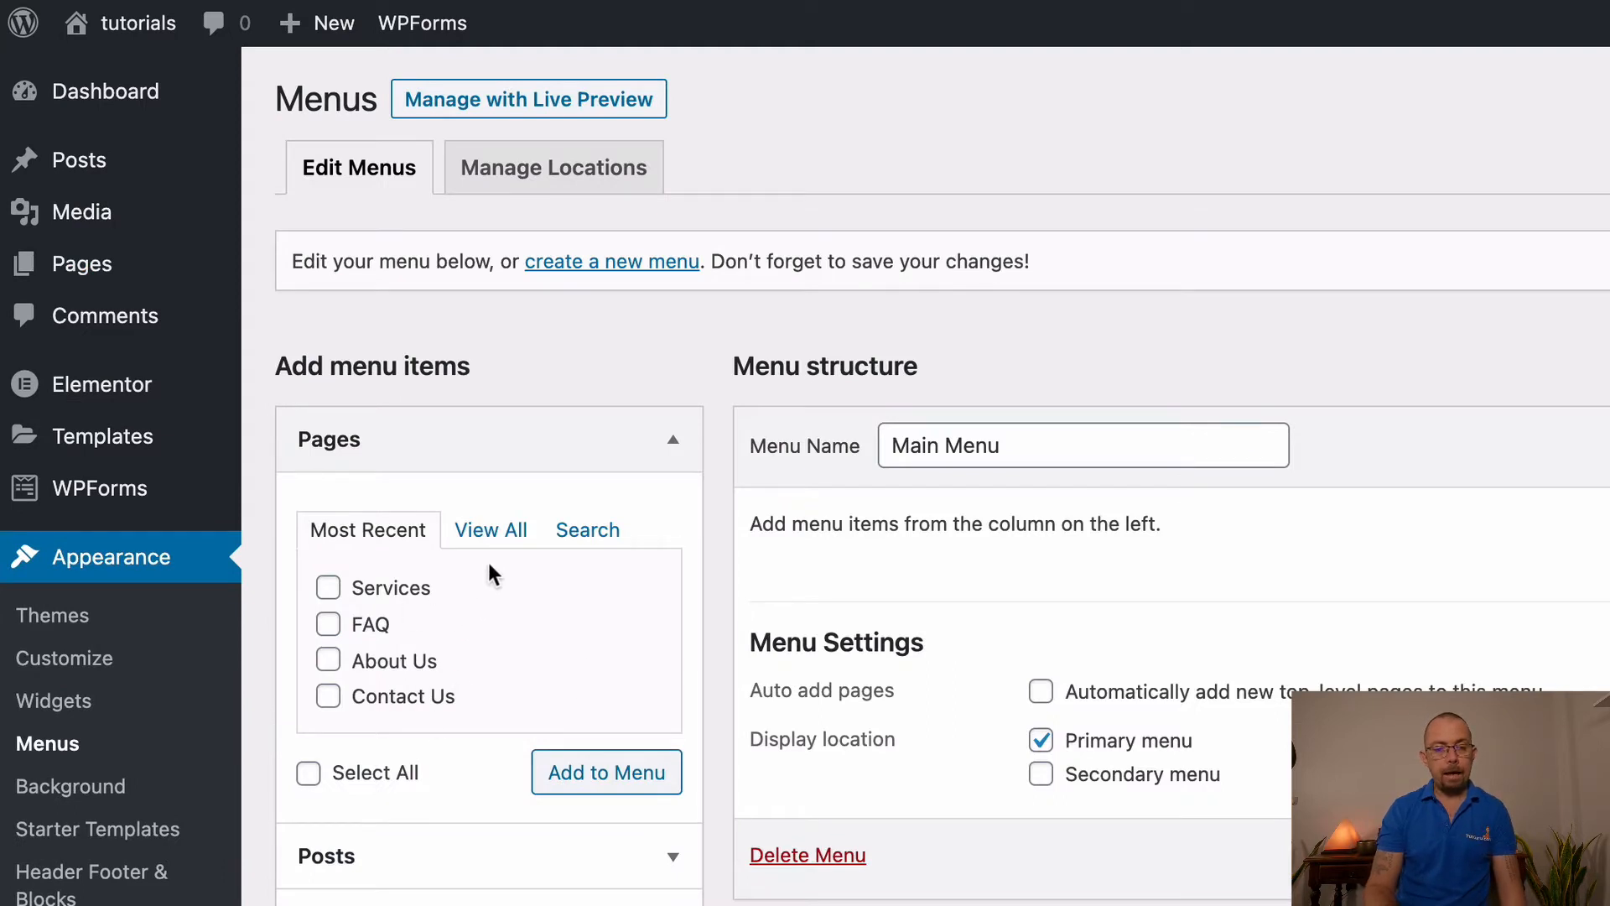
{"action": "left_click", "coordinate": [507, 532]}
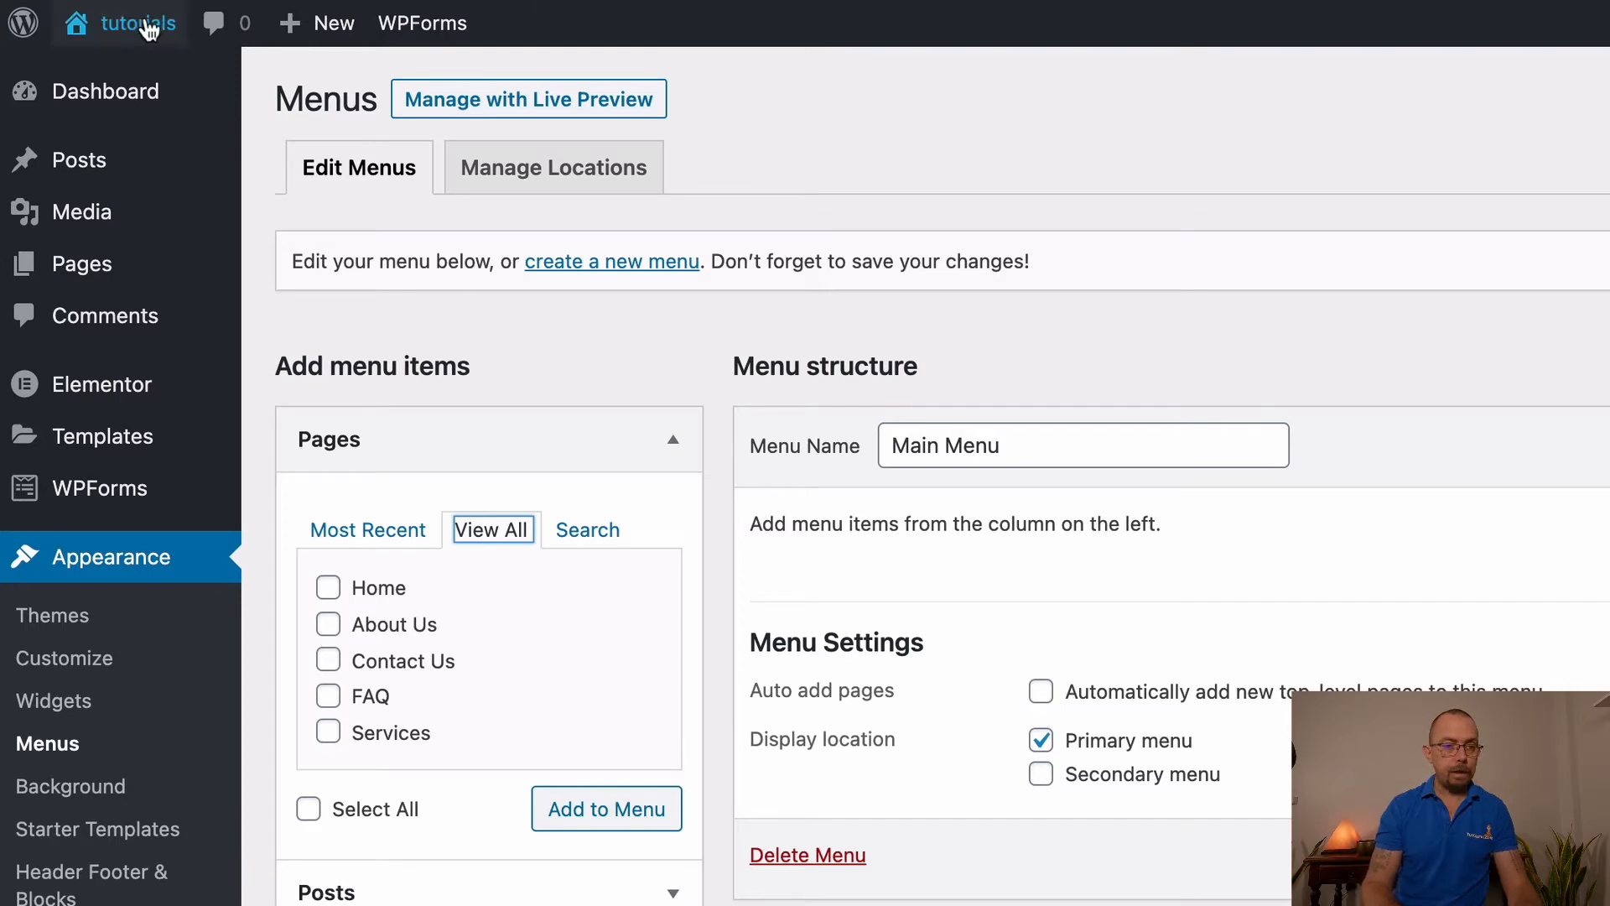
Step: Inspect the header of the site's live front page, checking the title, tagline and navigation area
{"action": "mouse_move", "coordinate": [138, 22]}
{"action": "left_click", "coordinate": [134, 77]}
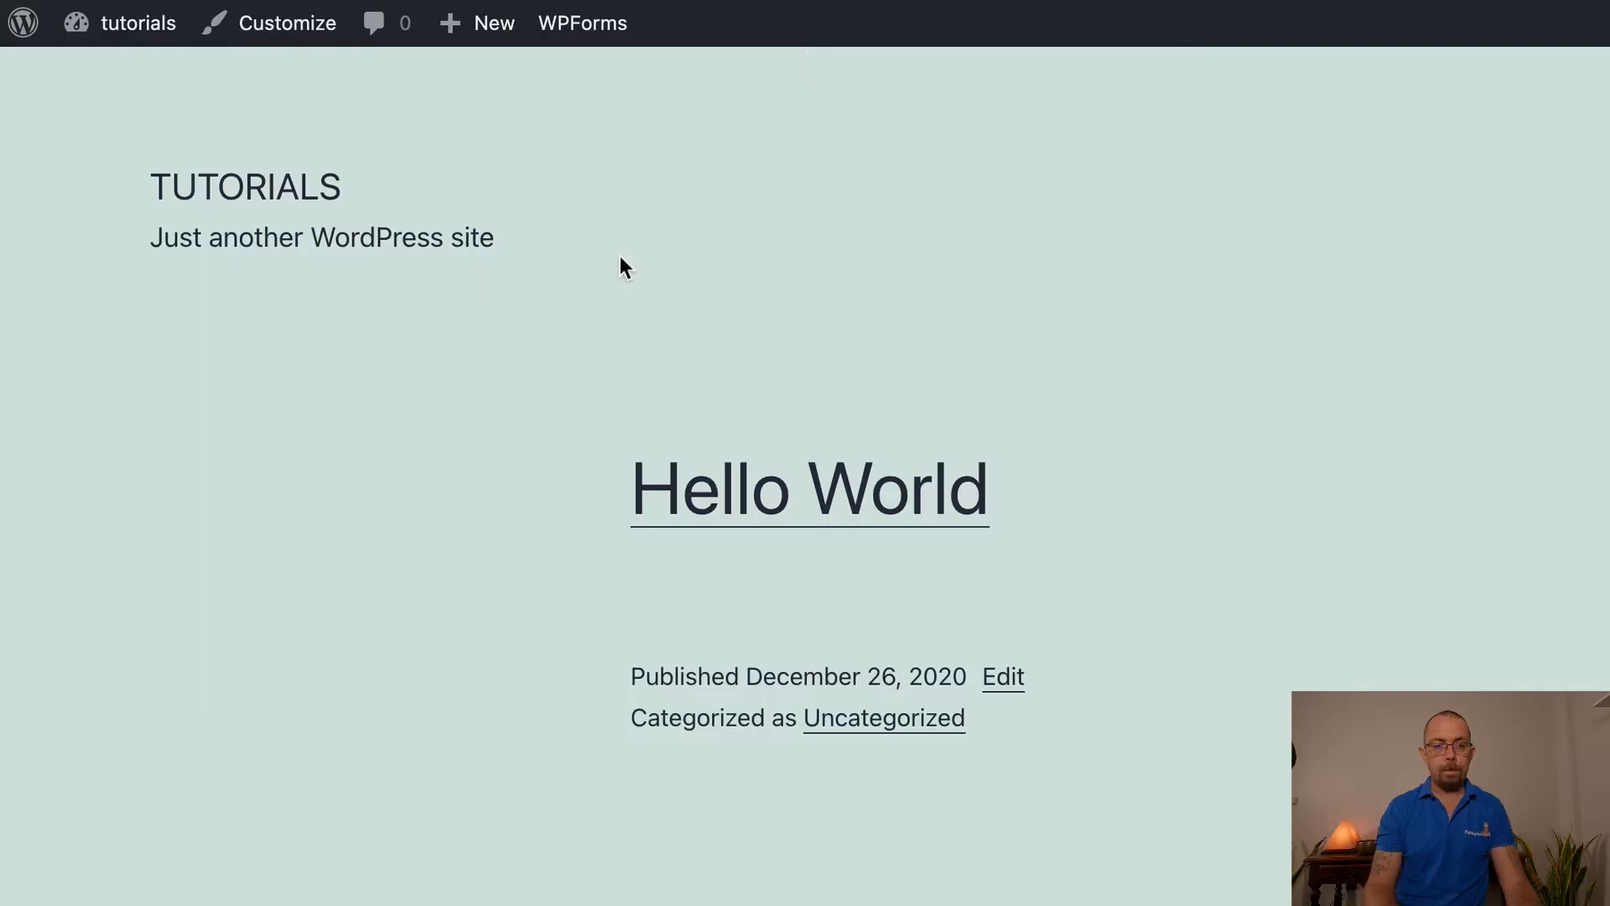
{"action": "left_click_drag", "start_coordinate": [152, 186], "coordinate": [587, 237]}
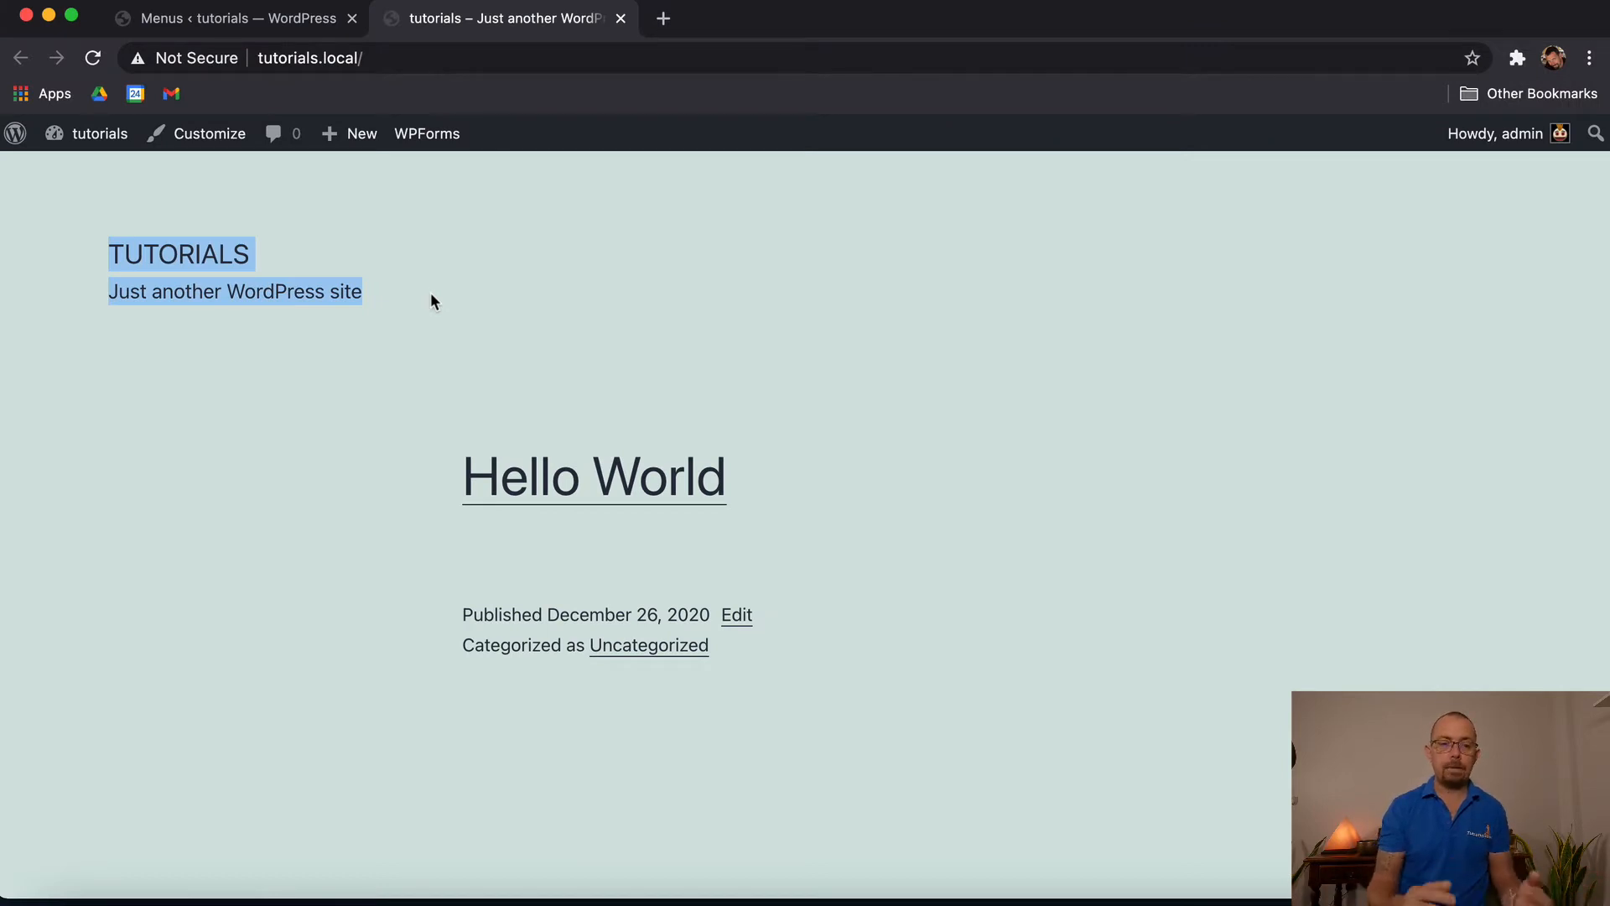
{"action": "left_click_drag", "start_coordinate": [394, 295], "coordinate": [62, 295]}
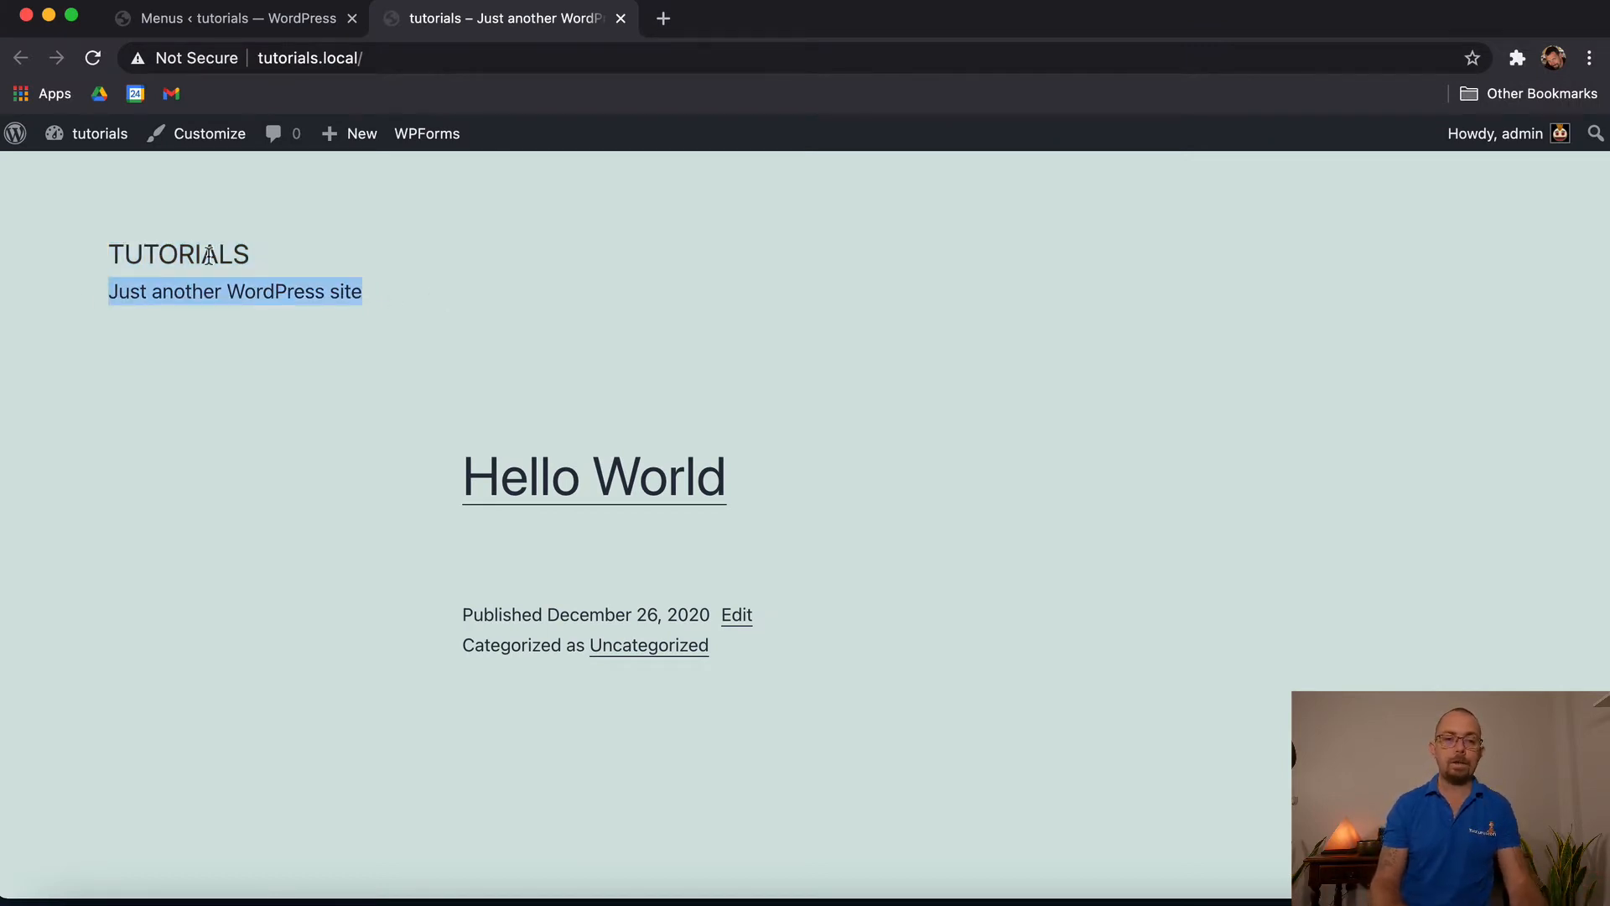
{"action": "left_click", "coordinate": [602, 267]}
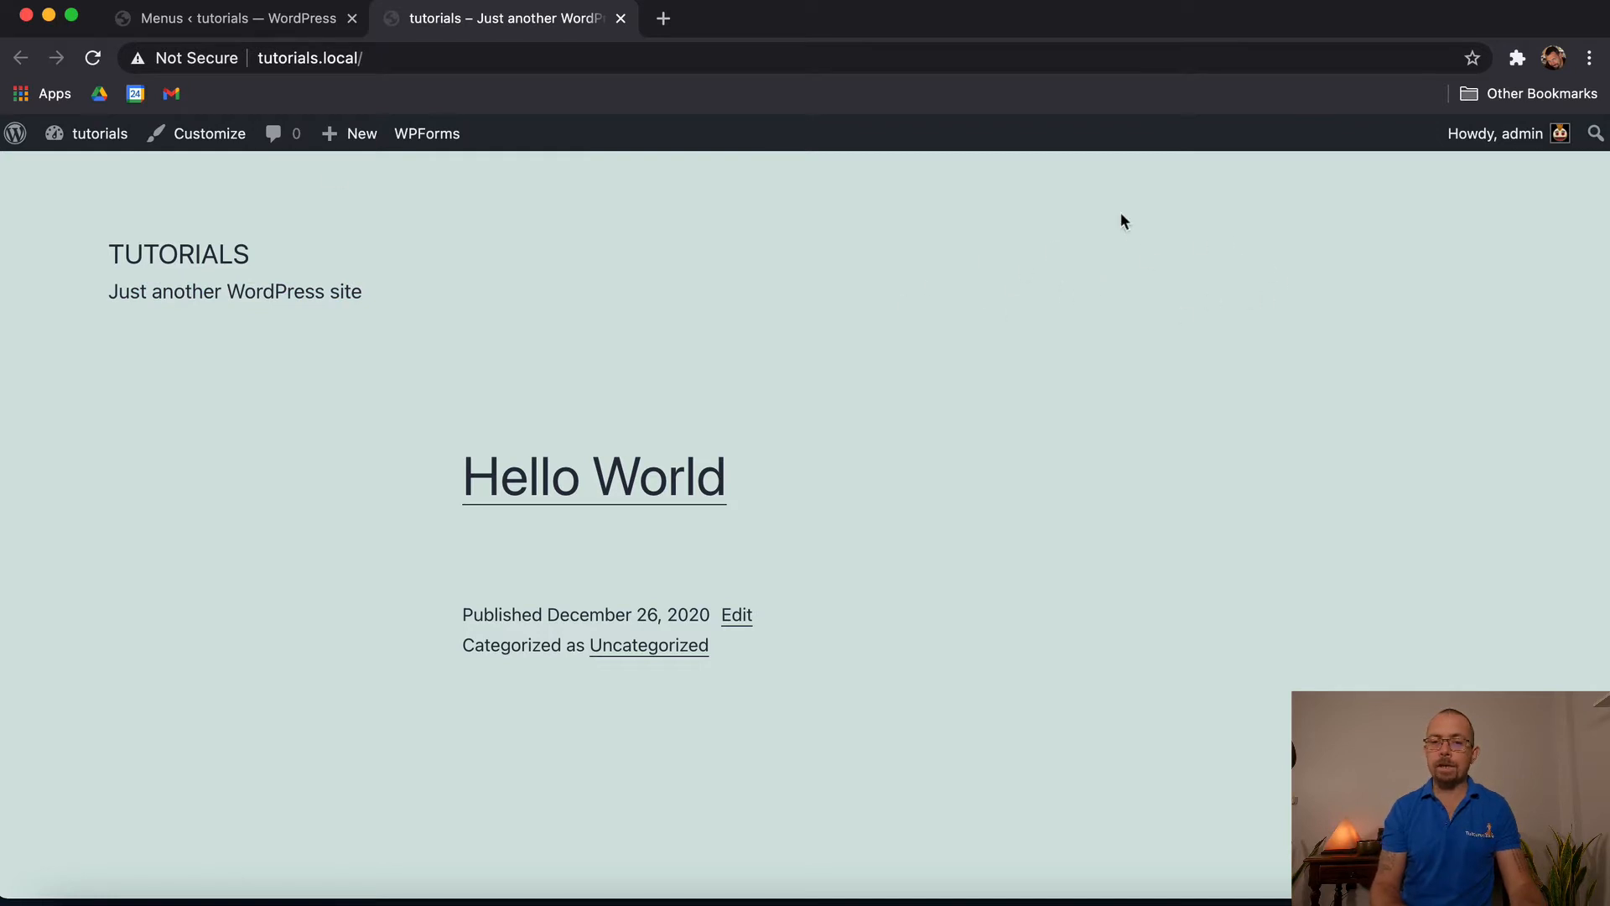
{"action": "left_click", "coordinate": [203, 22]}
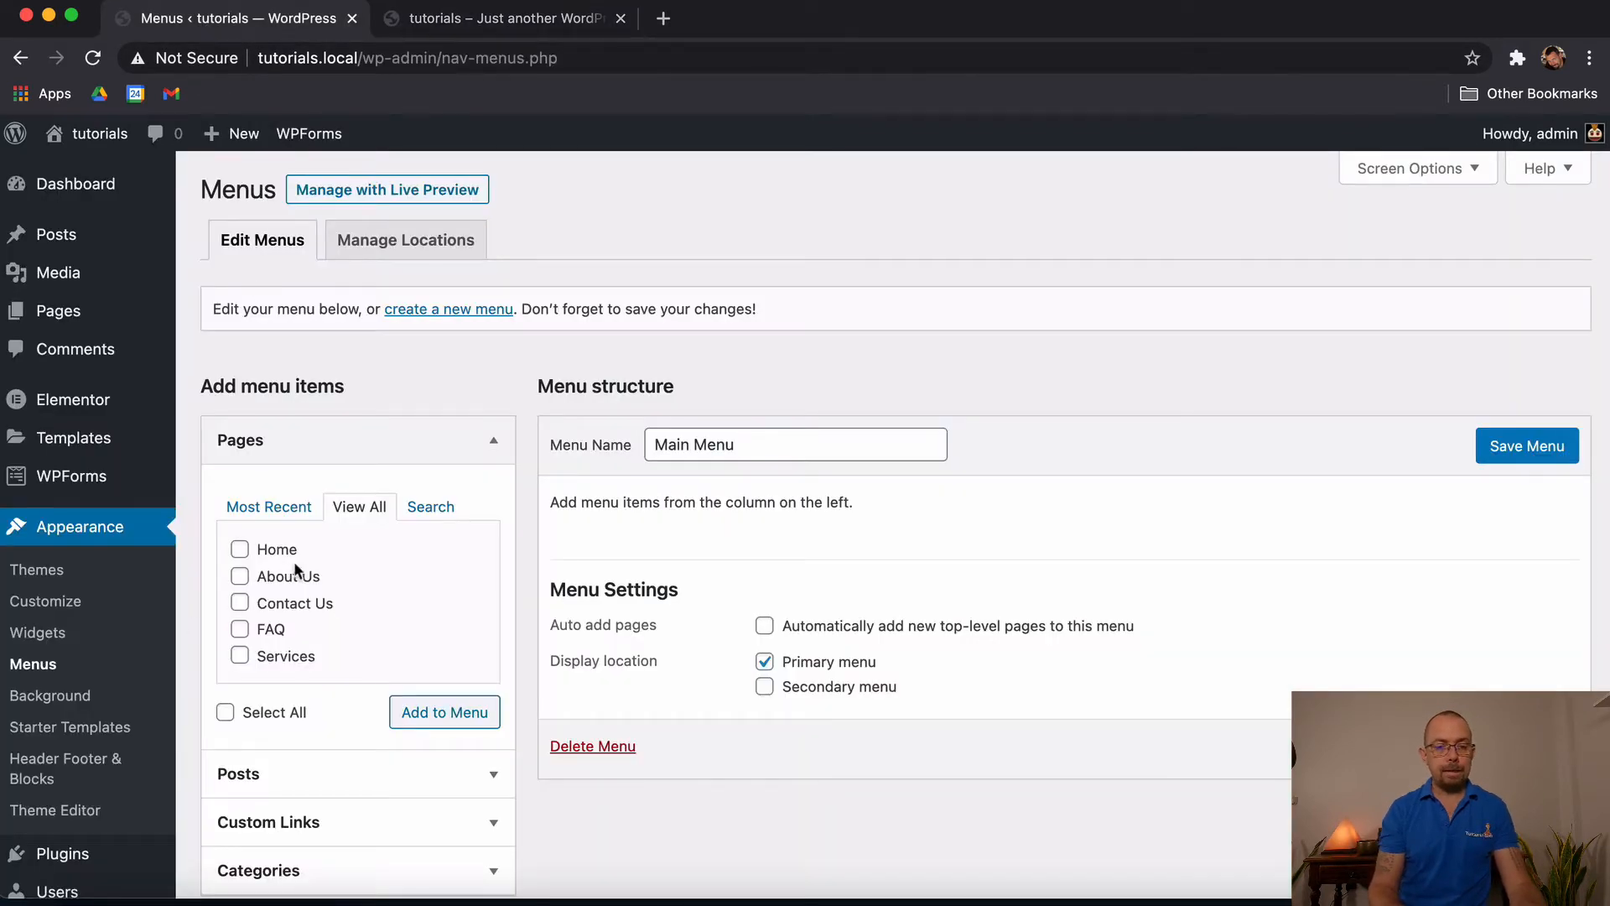
{"action": "left_click", "coordinate": [537, 19]}
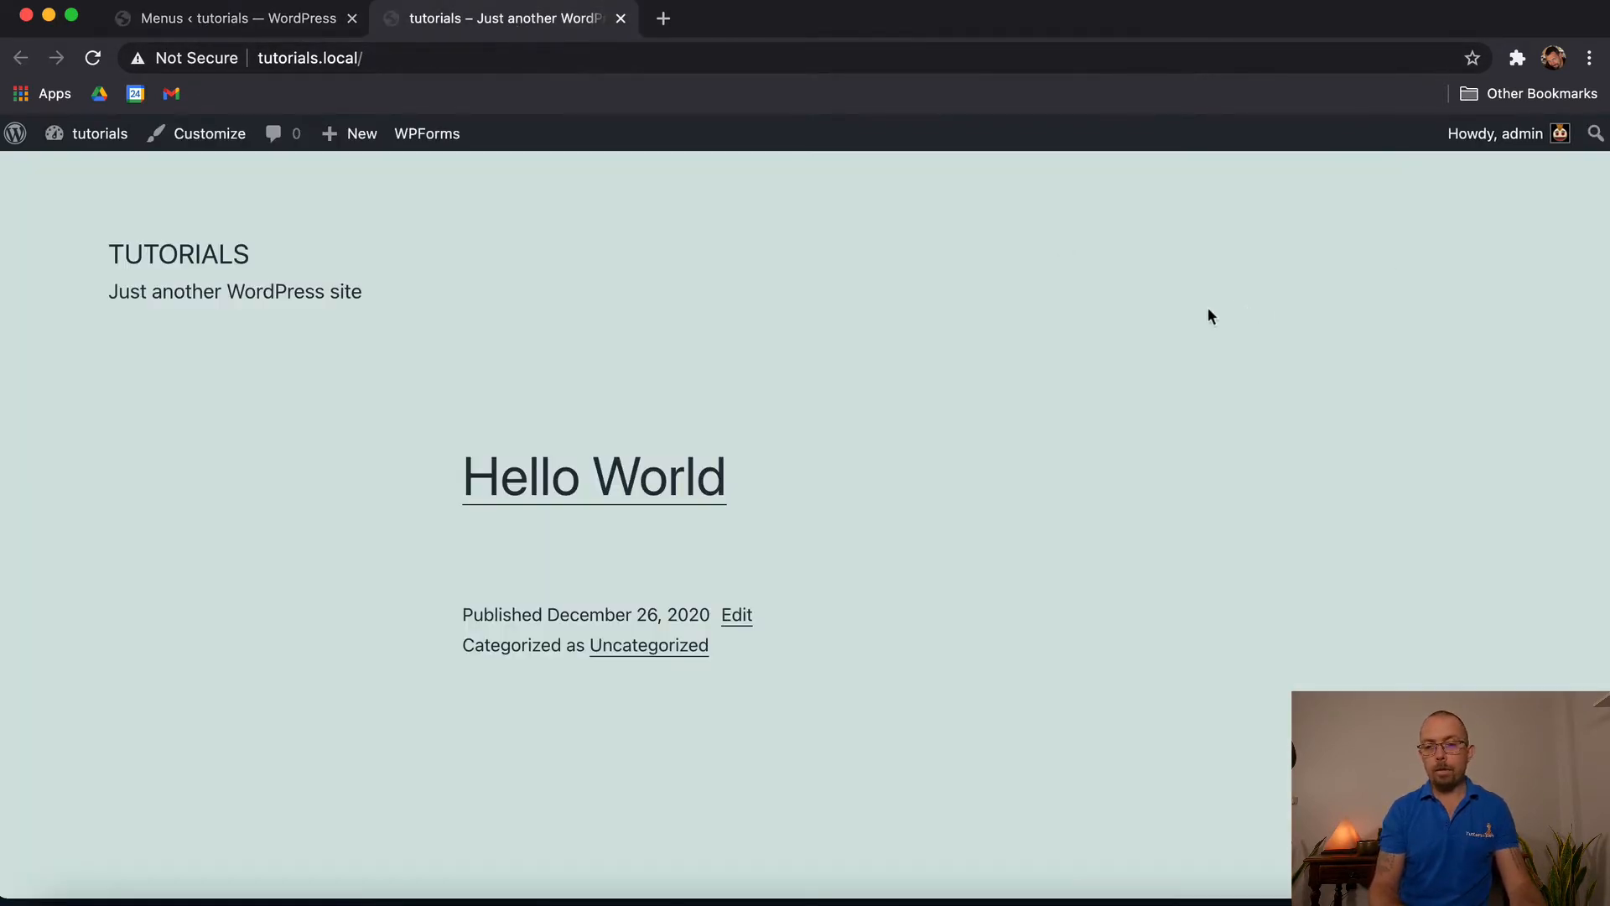
Step: Back in the menu editor, add the Home, About Us, Contact Us, FAQ and Services pages to Main Menu
{"action": "left_click", "coordinate": [201, 18]}
{"action": "left_click", "coordinate": [240, 549]}
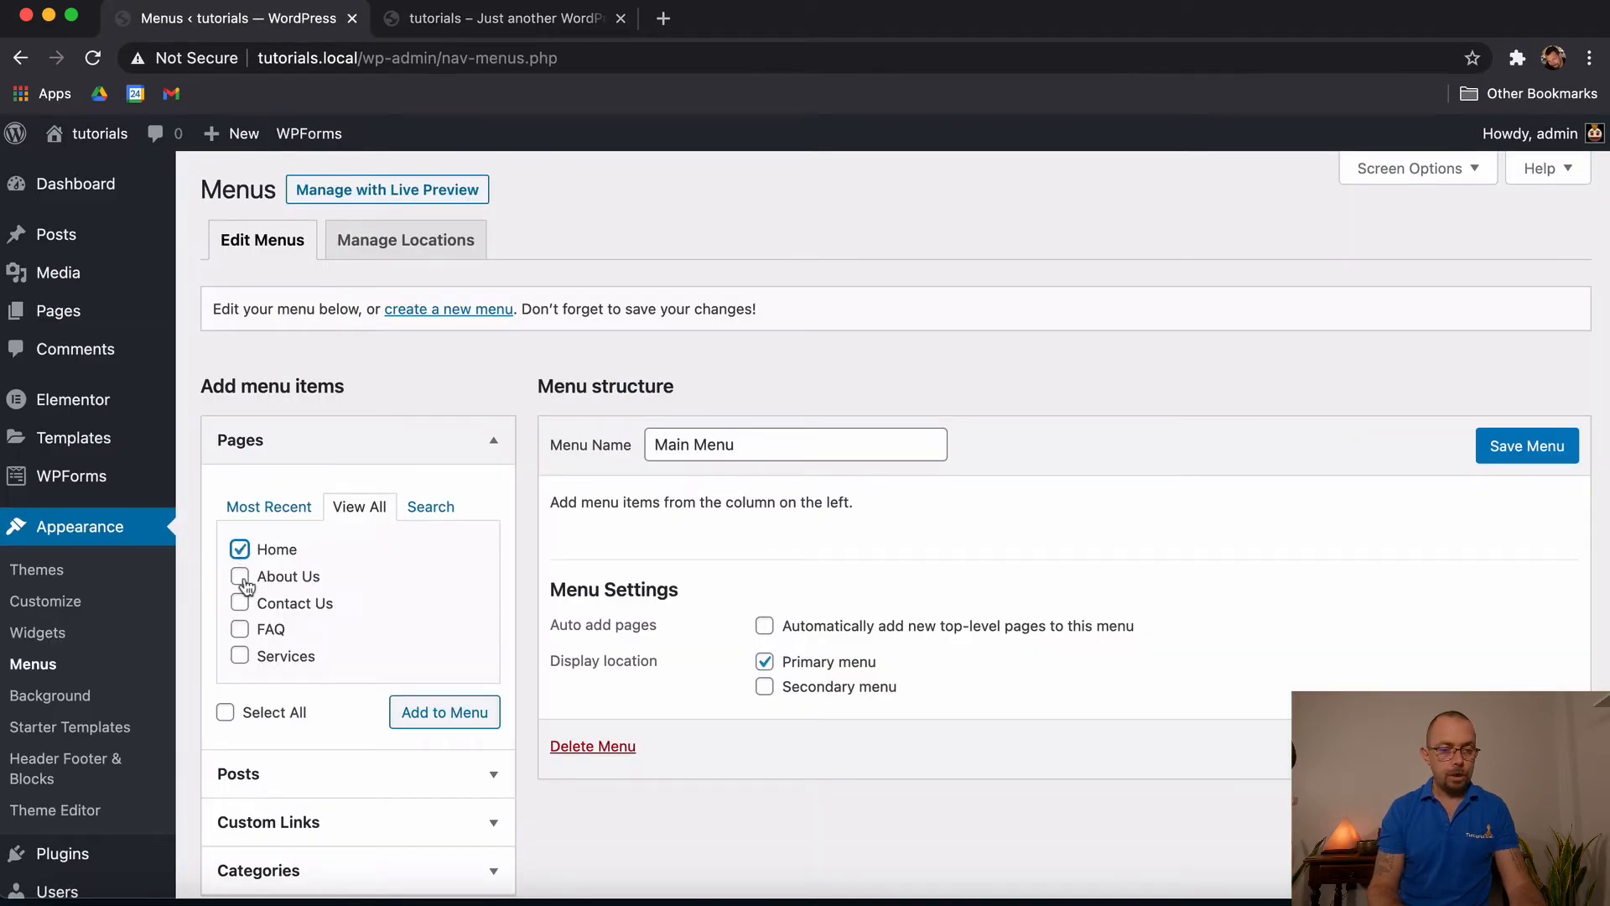
{"action": "left_click", "coordinate": [240, 576]}
{"action": "left_click", "coordinate": [240, 603]}
{"action": "left_click", "coordinate": [240, 629]}
{"action": "left_click", "coordinate": [240, 656]}
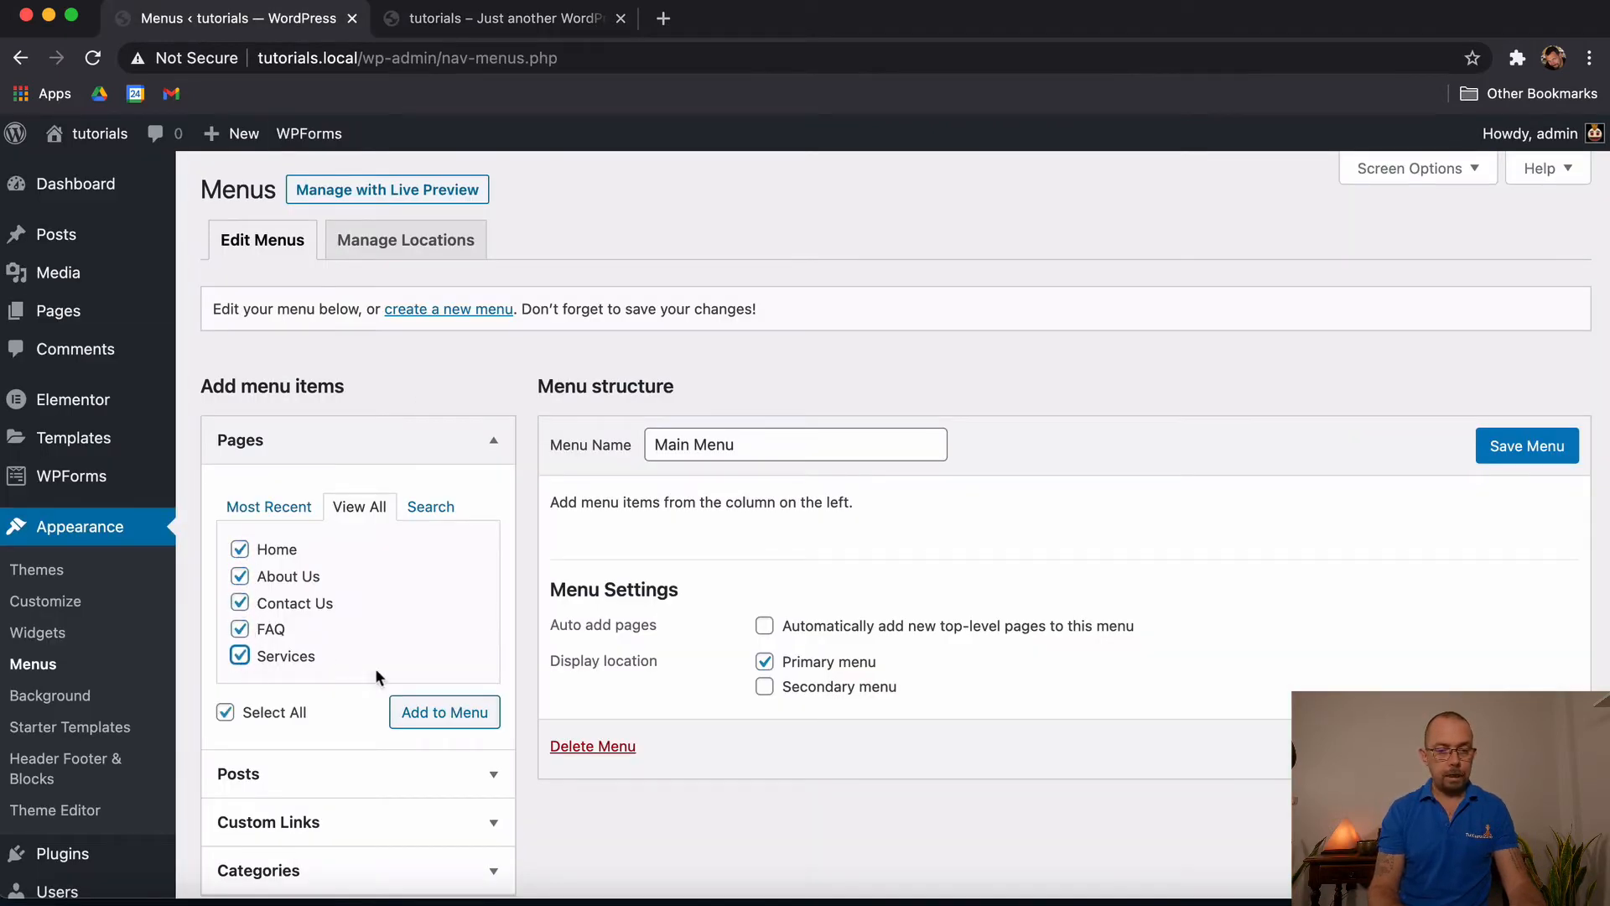
{"action": "left_click", "coordinate": [426, 712]}
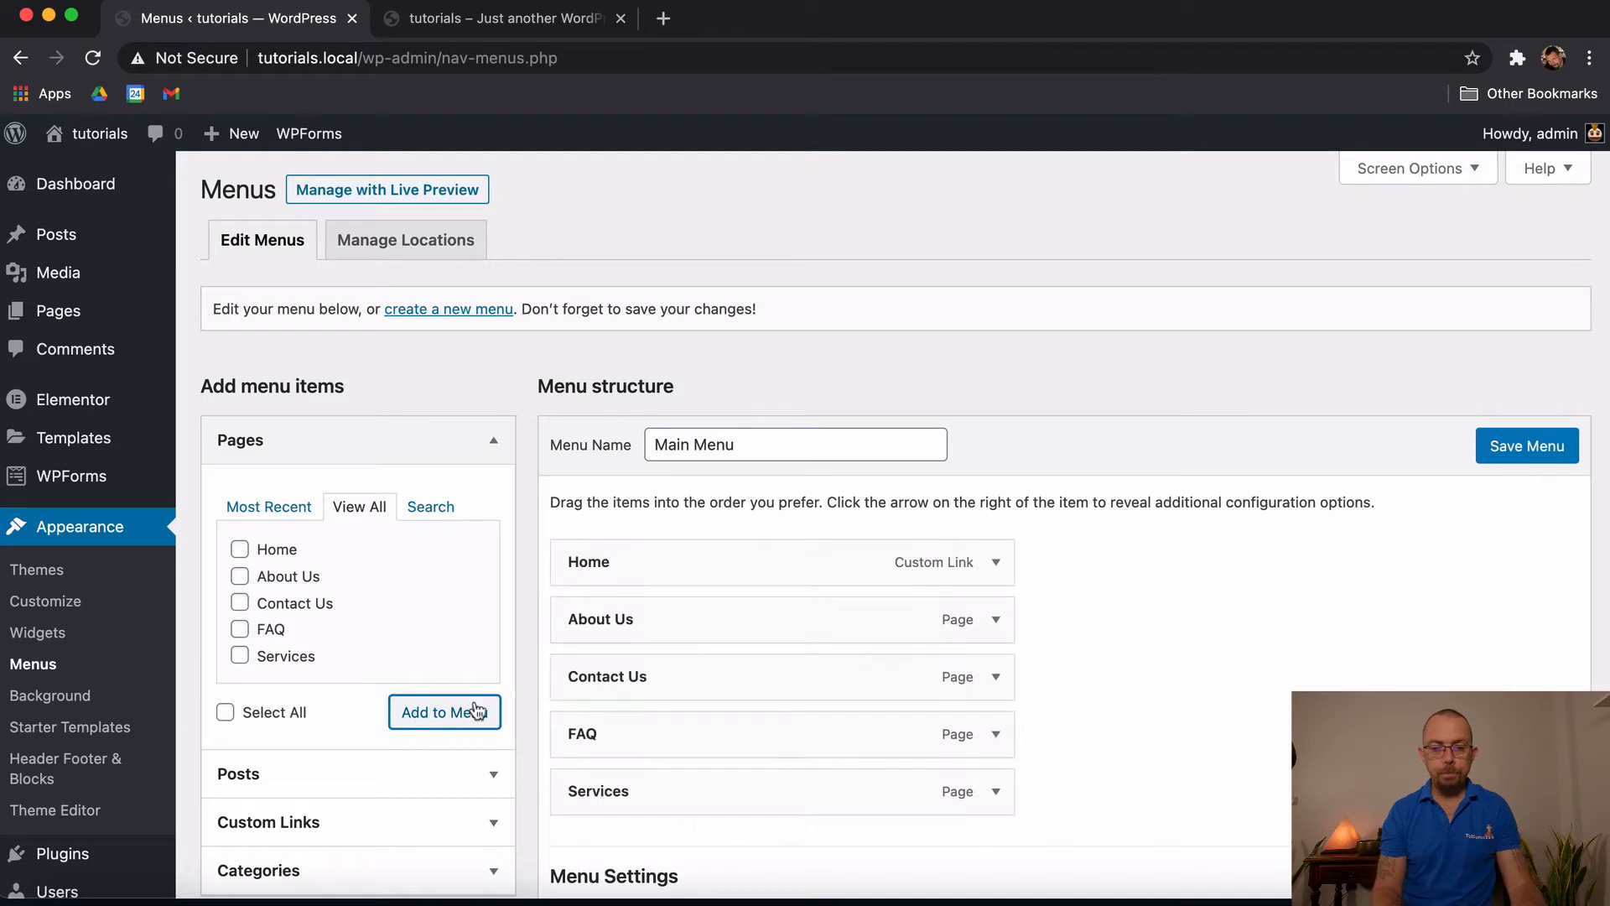
{"action": "scroll", "coordinate": [1072, 671], "scroll_direction": "down", "scroll_amount": 3}
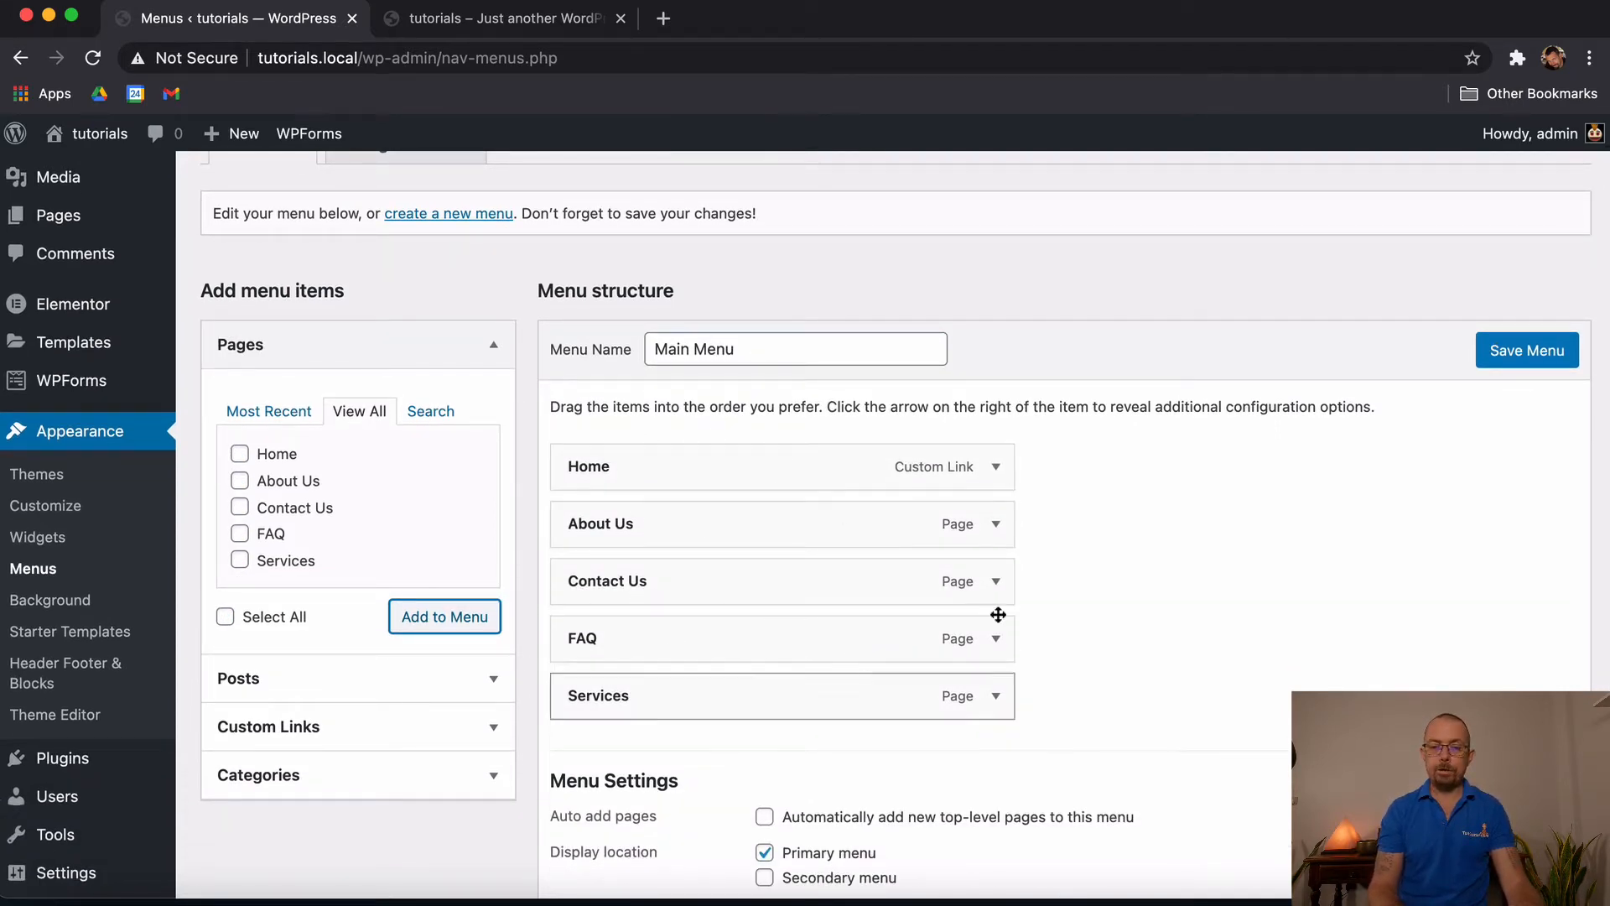
Step: Save Main Menu and reload the site's live front page to check its navigation
{"action": "left_click", "coordinate": [1548, 359]}
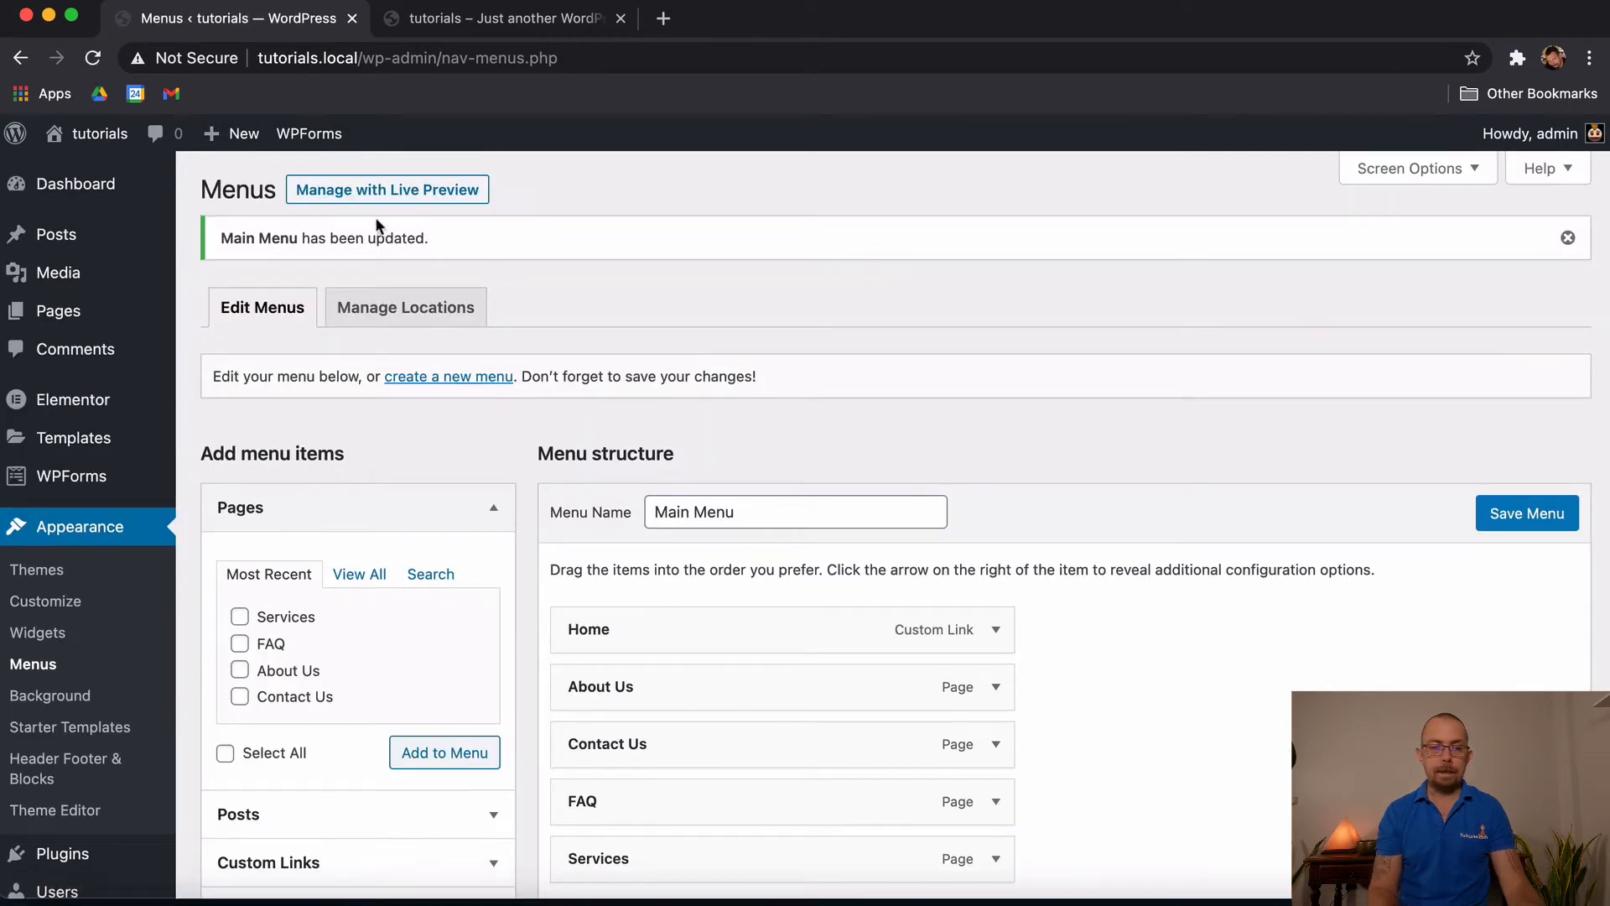
{"action": "left_click", "coordinate": [579, 17]}
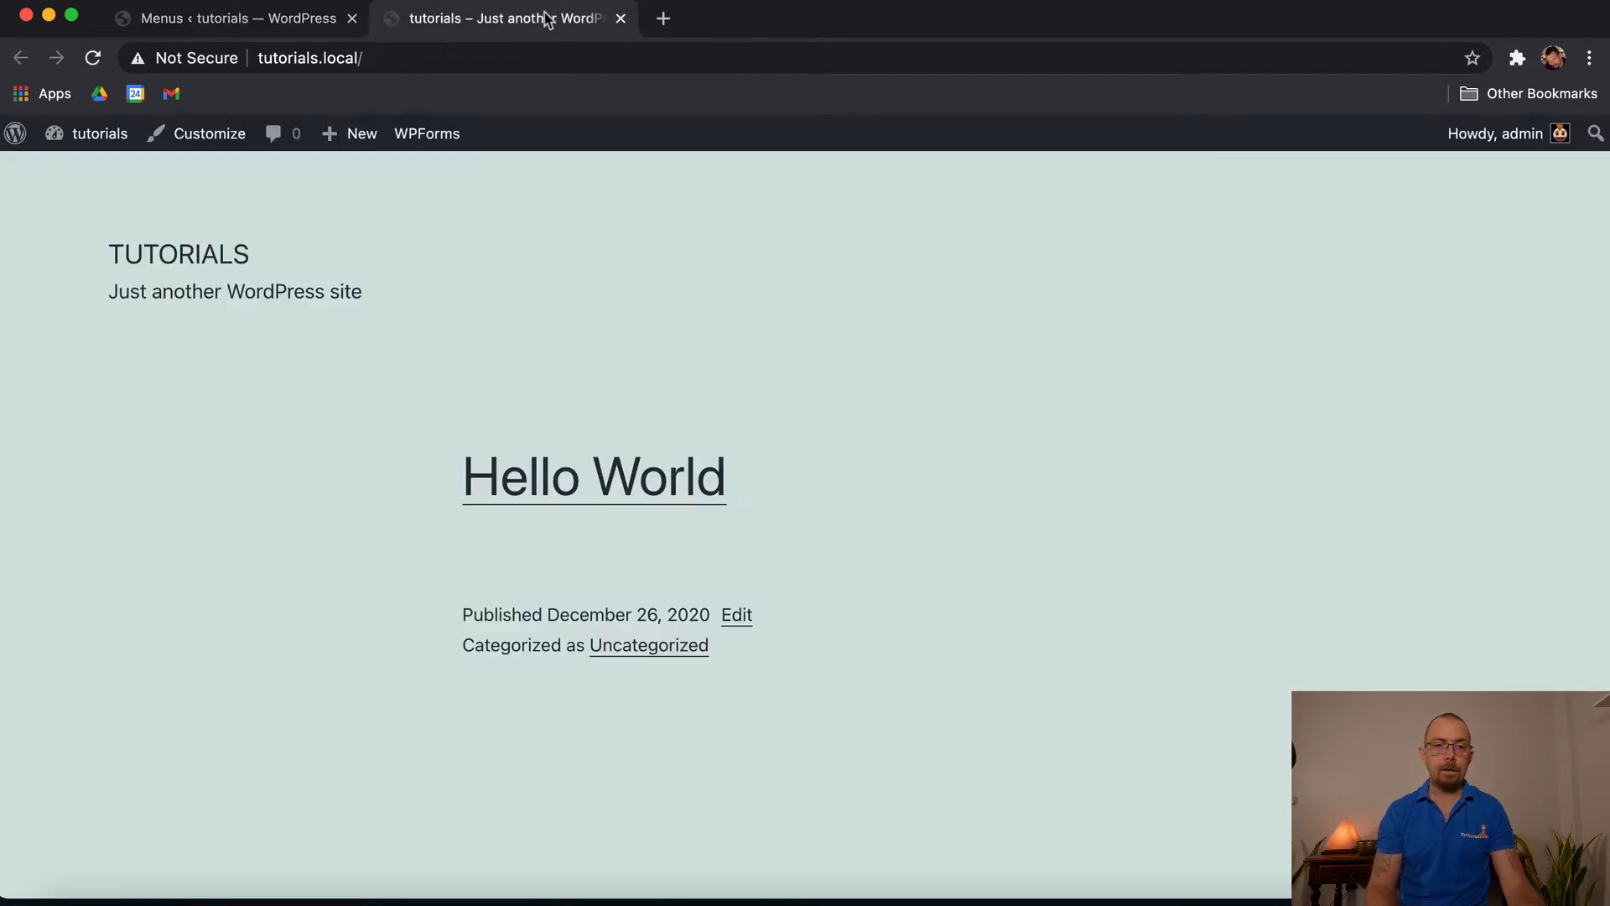
{"action": "left_click", "coordinate": [92, 57]}
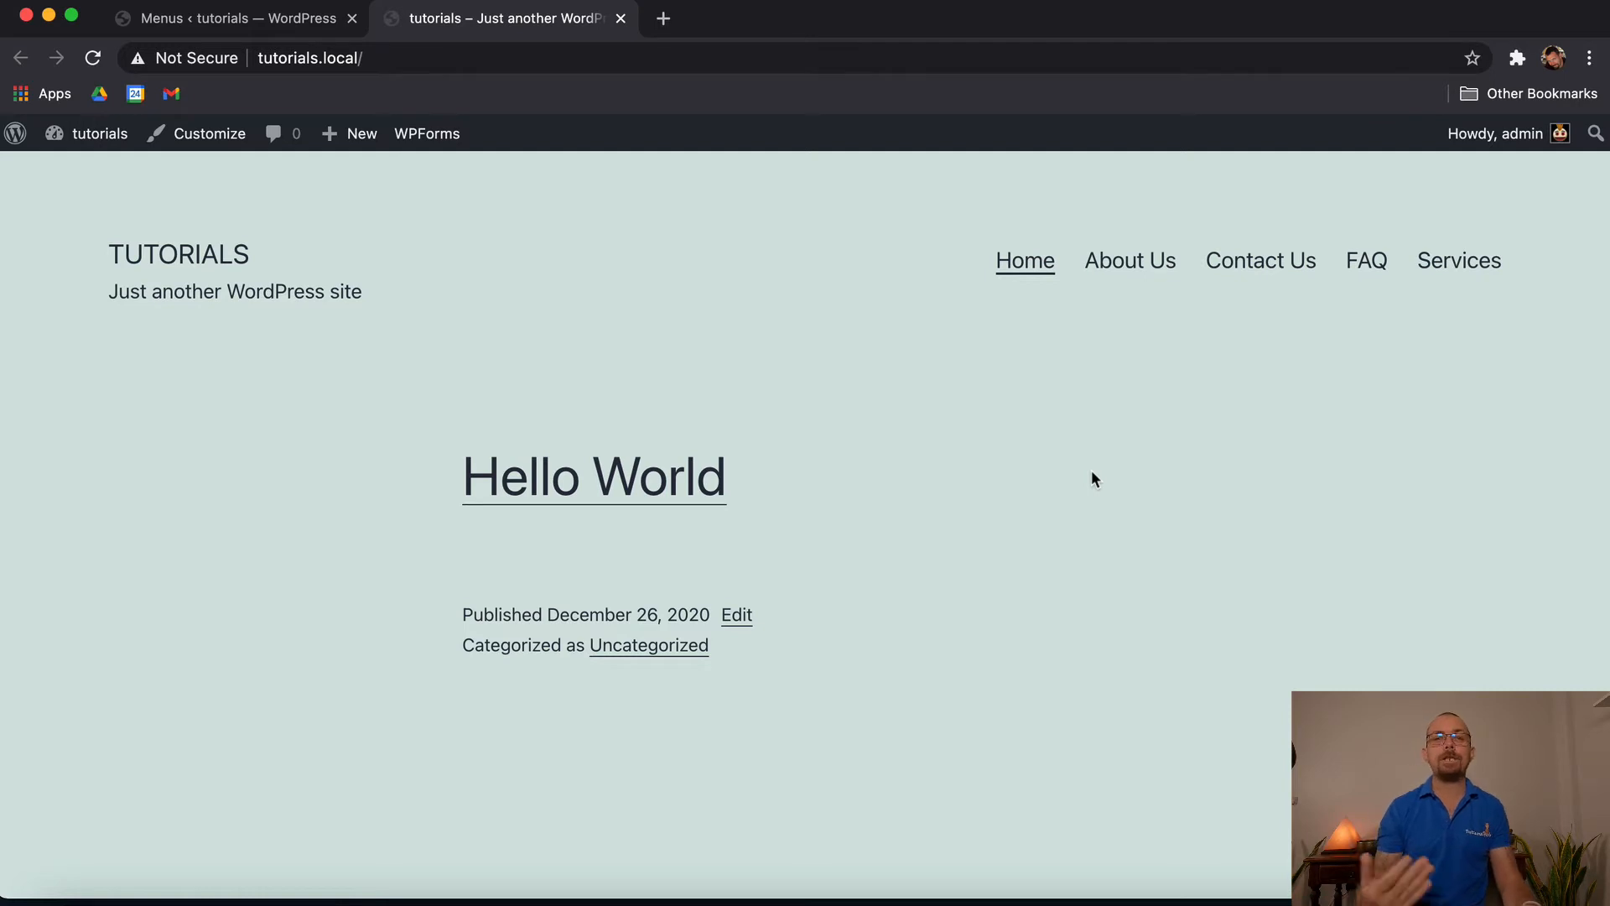
Step: In the menu editor, nest About Us and Contact Us as sub items under Home and save Main Menu
{"action": "left_click", "coordinate": [294, 18]}
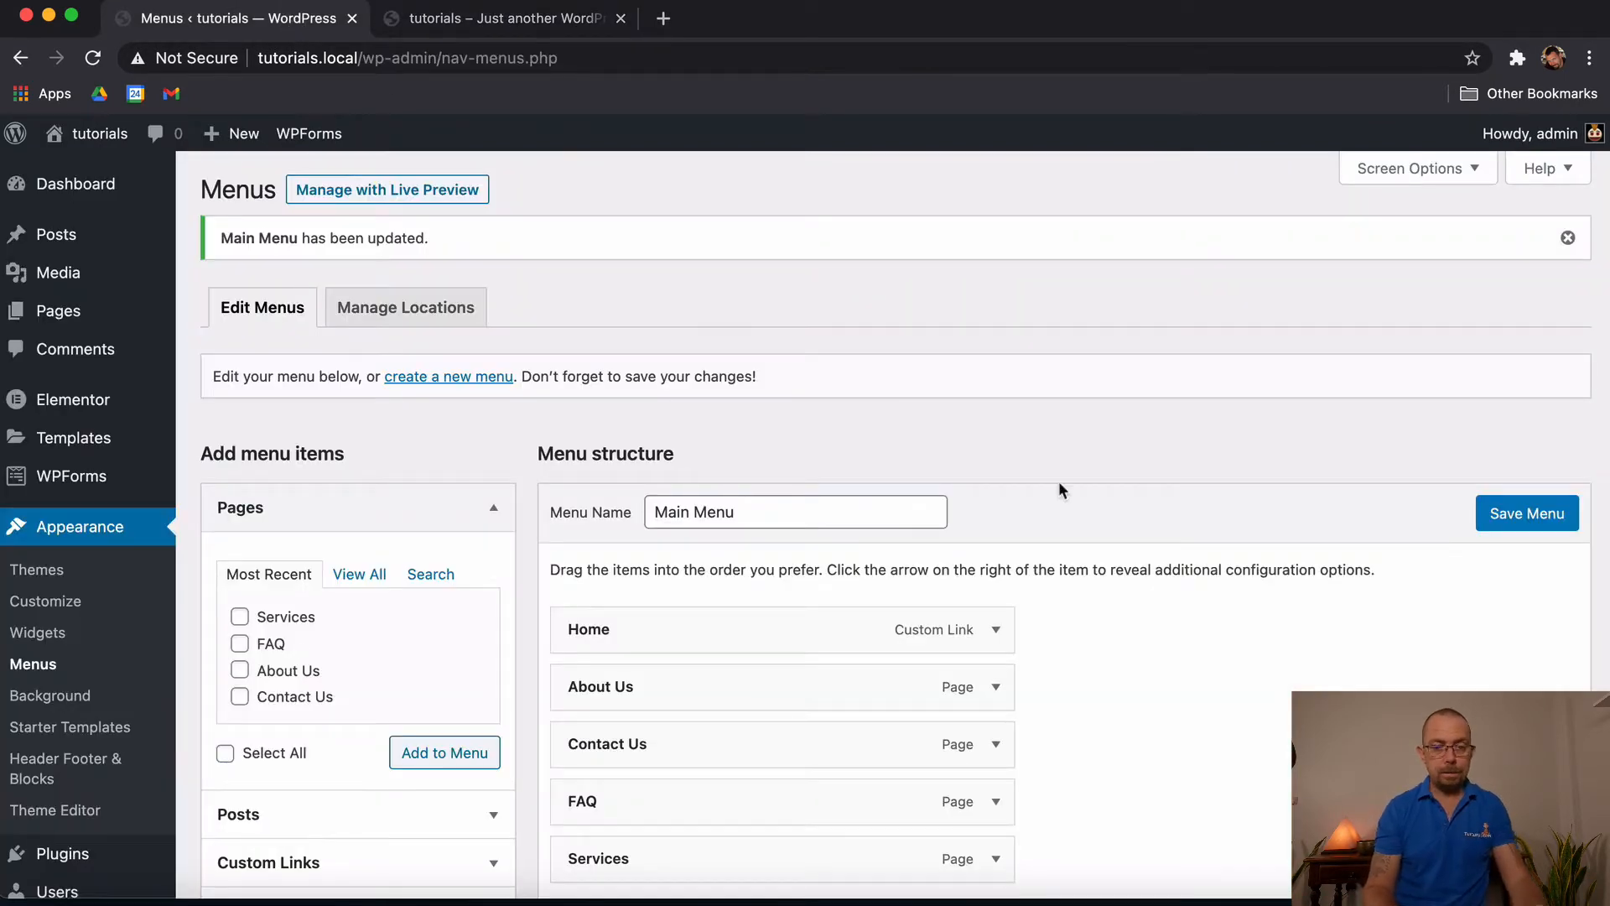
{"action": "scroll", "coordinate": [1151, 597], "scroll_direction": "down", "scroll_amount": 4}
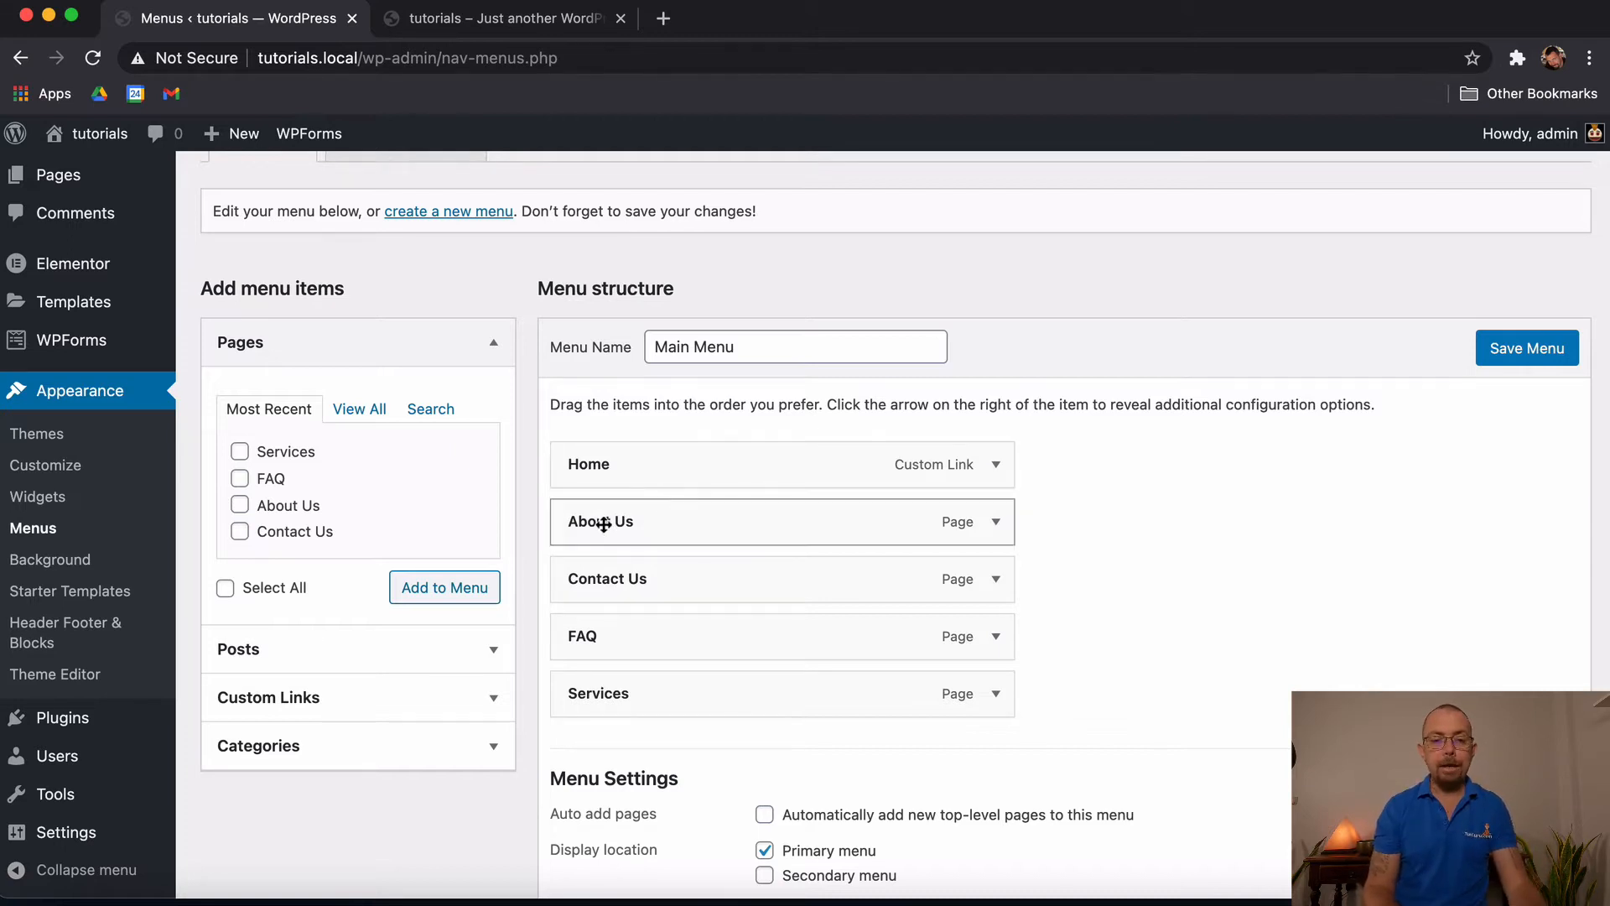
{"action": "left_click_drag", "start_coordinate": [584, 524], "coordinate": [650, 521]}
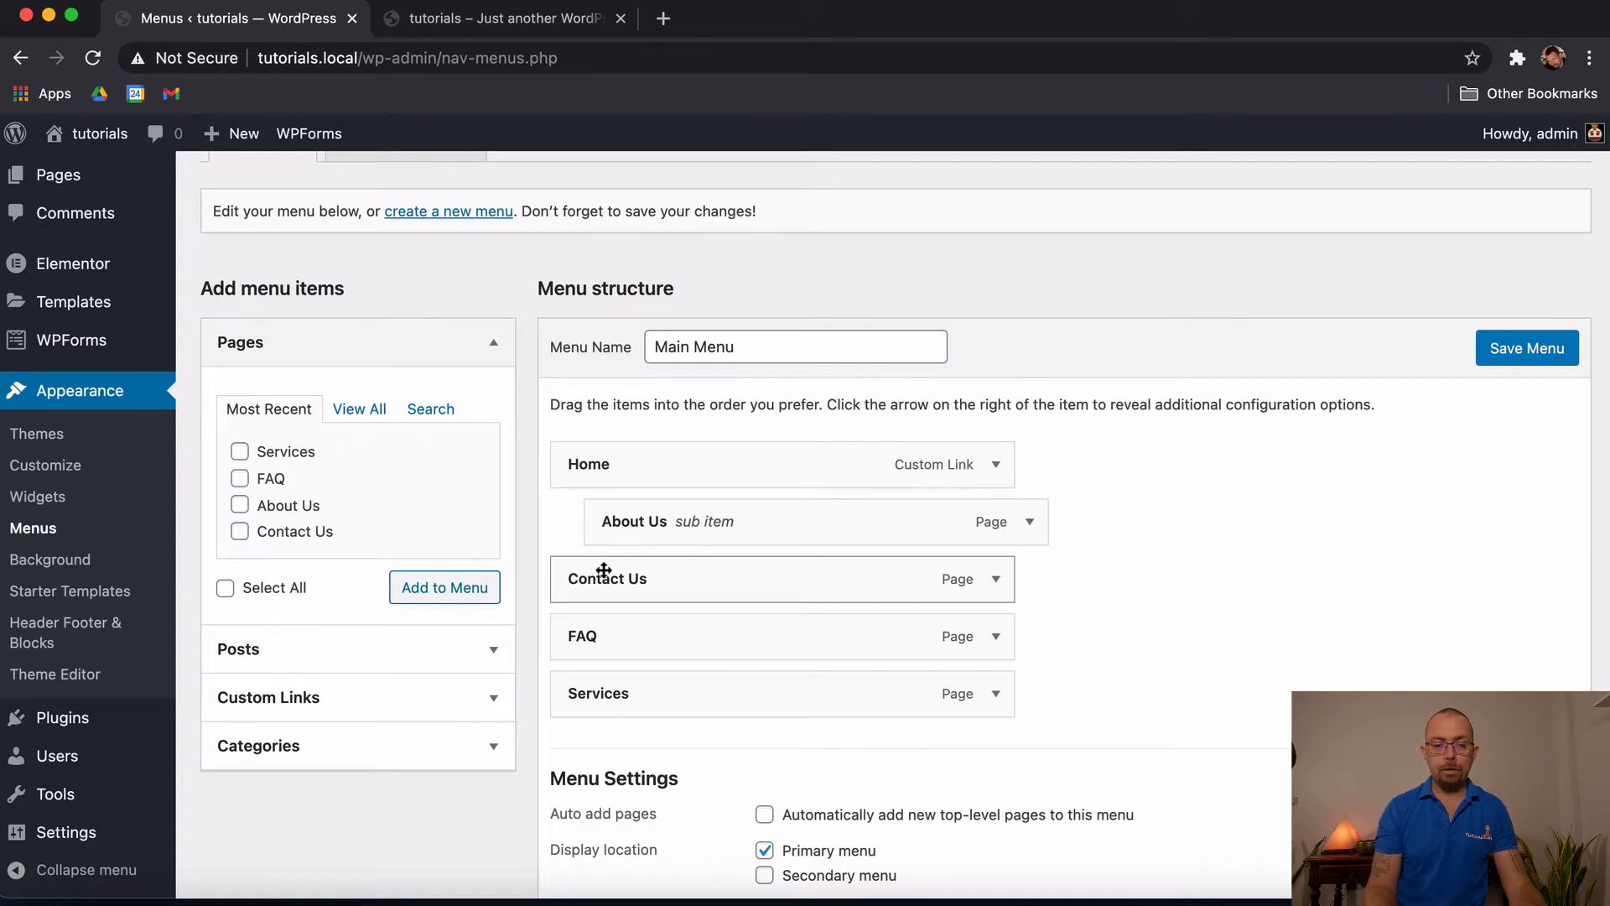
{"action": "left_click_drag", "start_coordinate": [640, 564], "coordinate": [637, 569]}
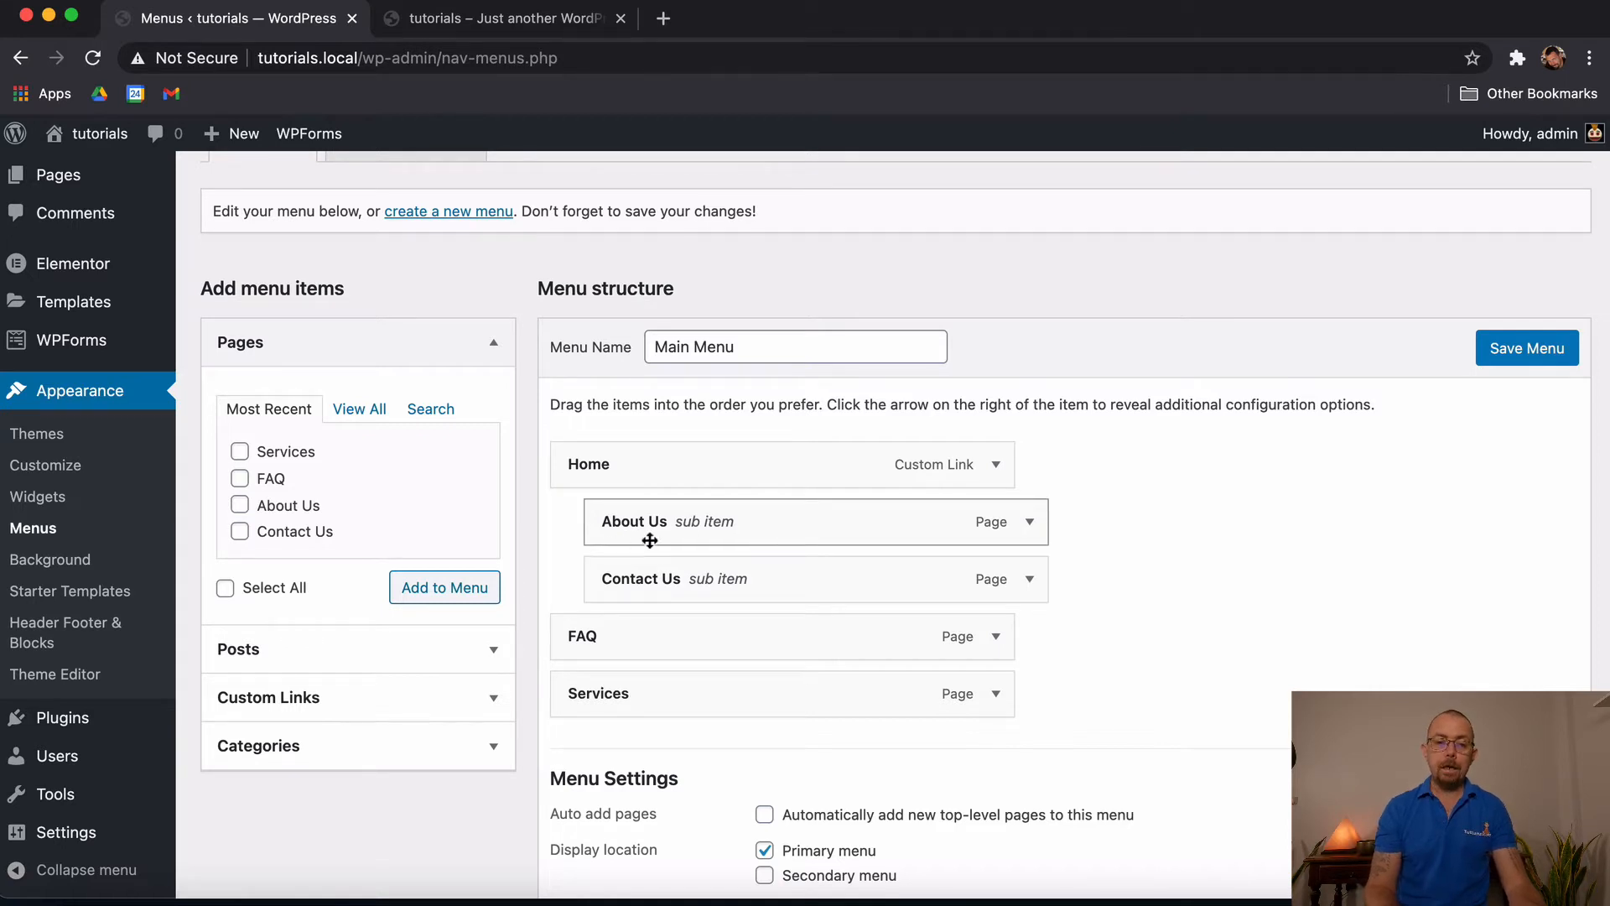
{"action": "left_click_drag", "start_coordinate": [607, 528], "coordinate": [637, 521]}
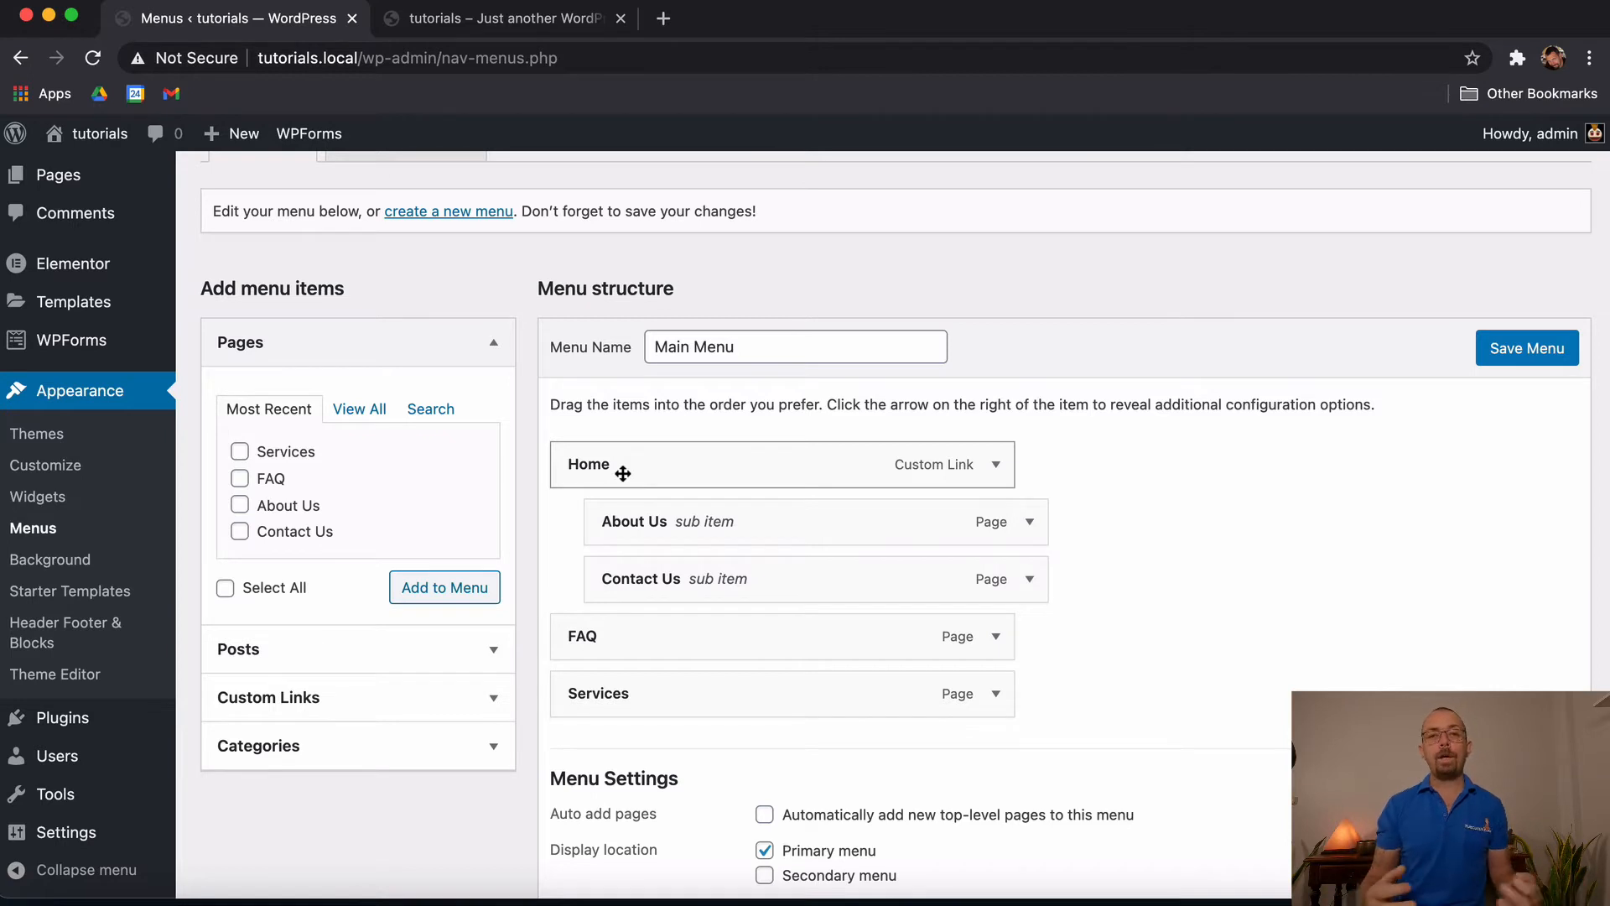
{"action": "left_click", "coordinate": [1526, 348]}
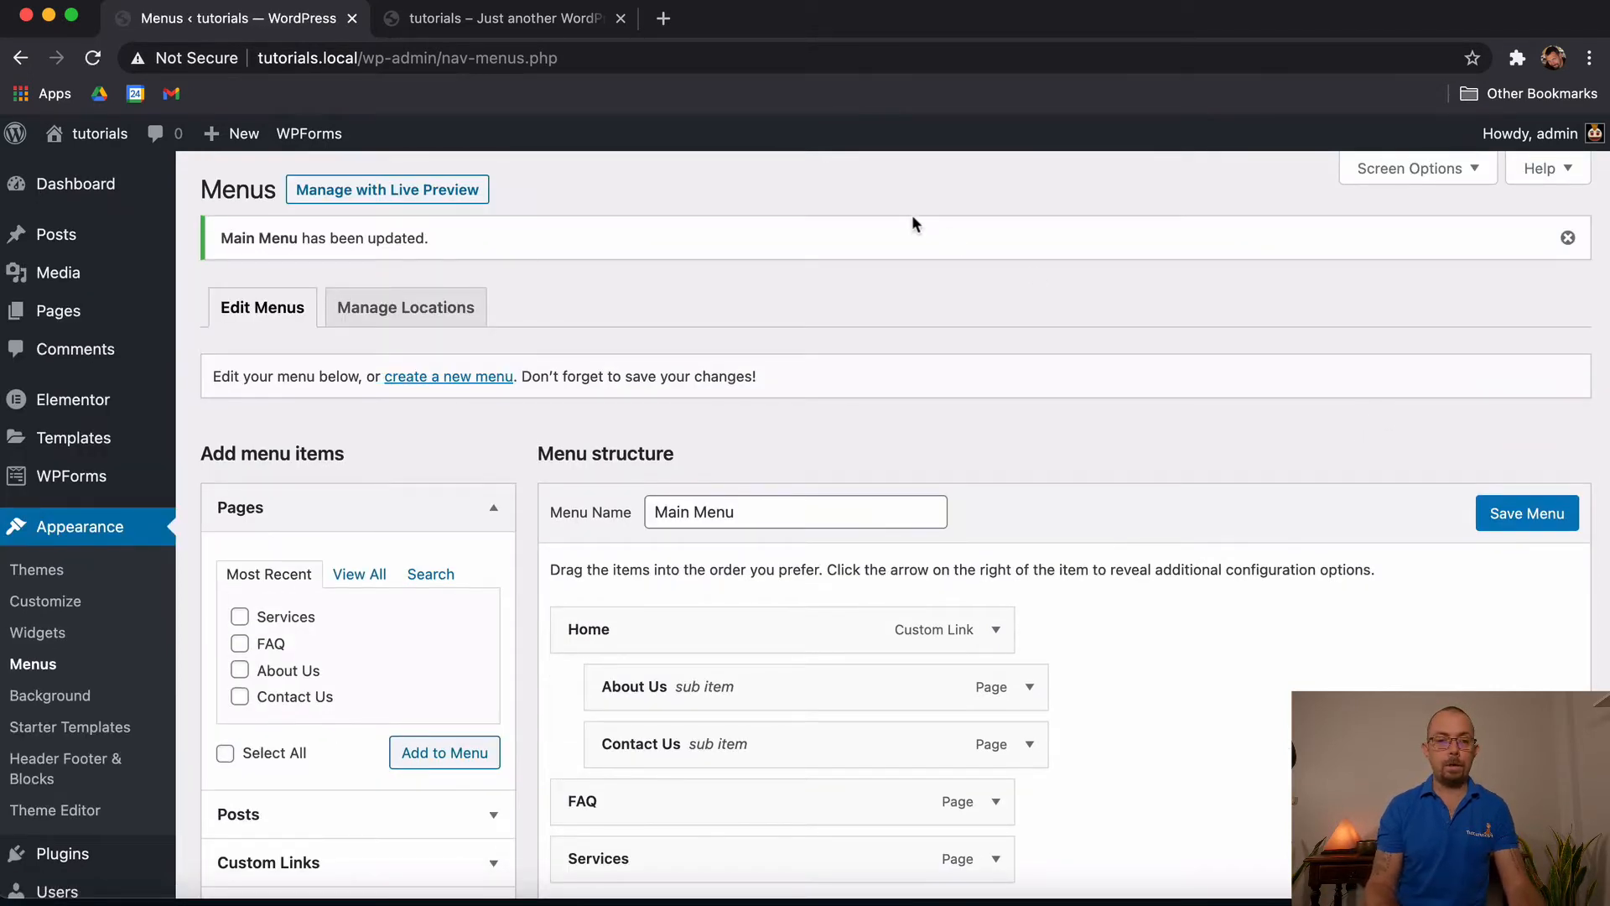
Step: Reload the live front page and inspect the dropdown under the Home item
{"action": "left_click", "coordinate": [511, 20]}
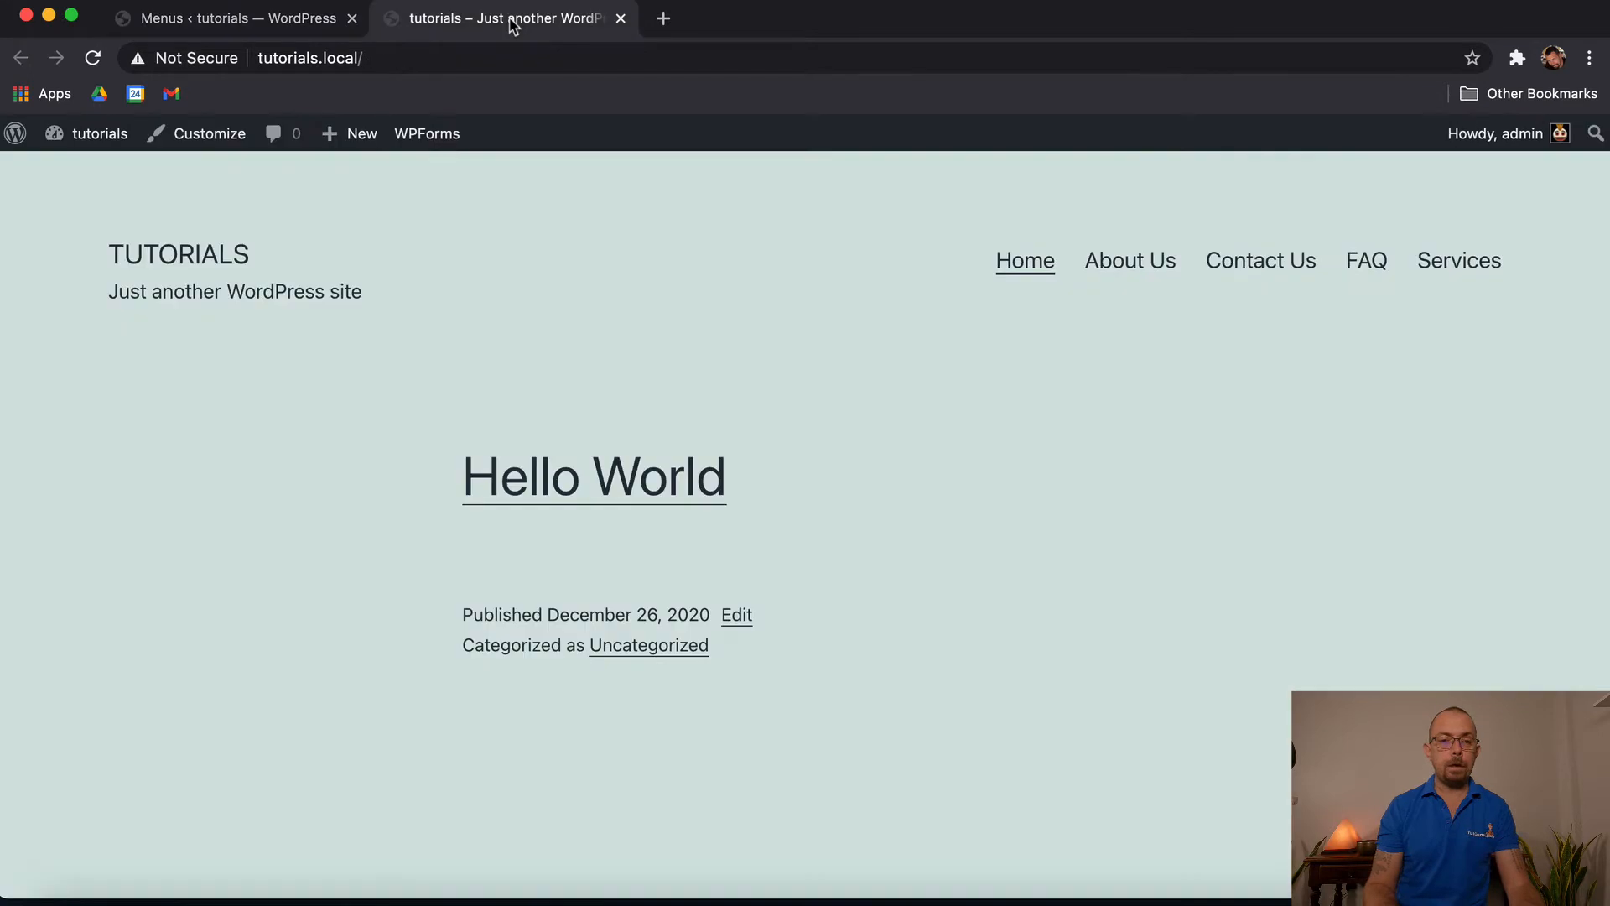
{"action": "left_click", "coordinate": [93, 59]}
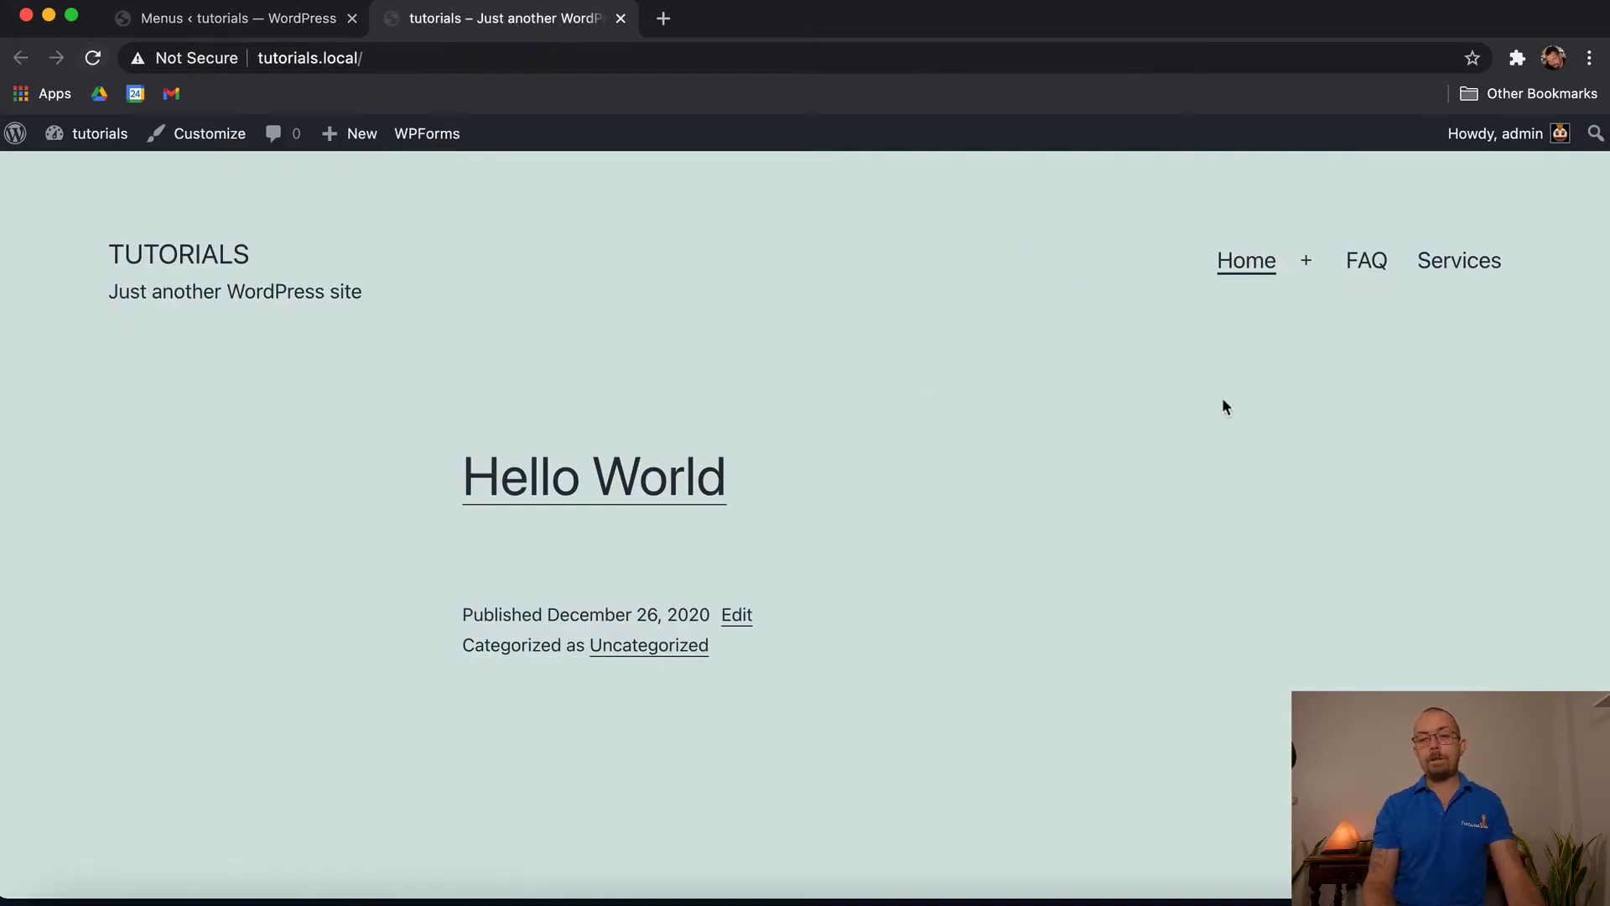
{"action": "mouse_move", "coordinate": [1249, 260]}
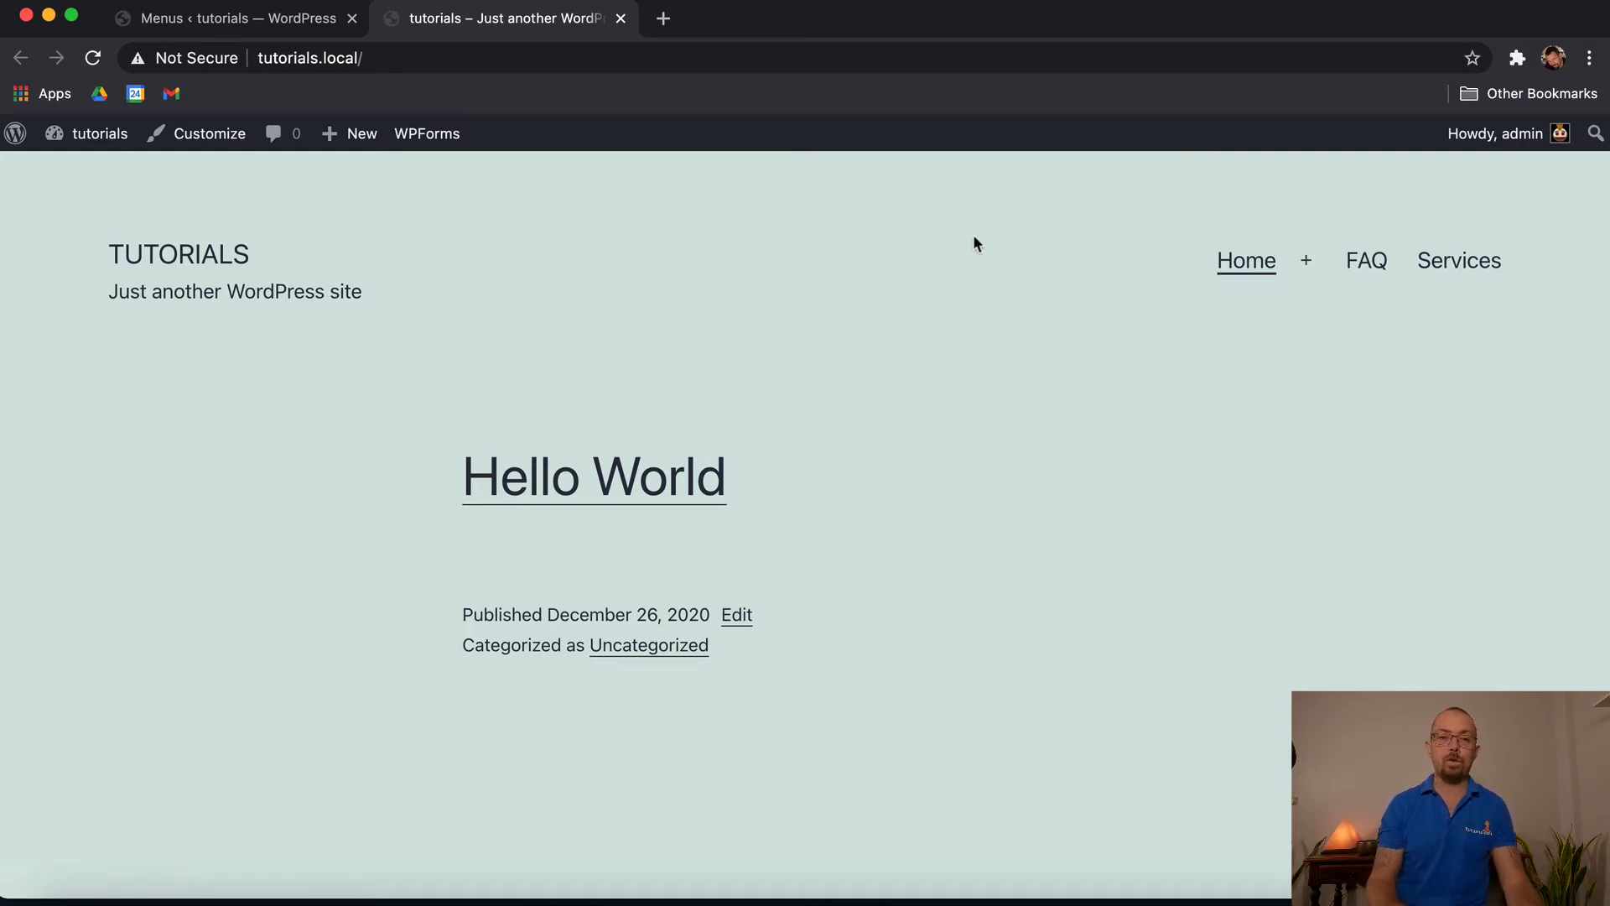
Step: Move About Us to the top level below the Contact Us sub item, save Main Menu and check the live front page
{"action": "left_click", "coordinate": [321, 20]}
{"action": "scroll", "coordinate": [745, 551], "scroll_direction": "down", "scroll_amount": 4}
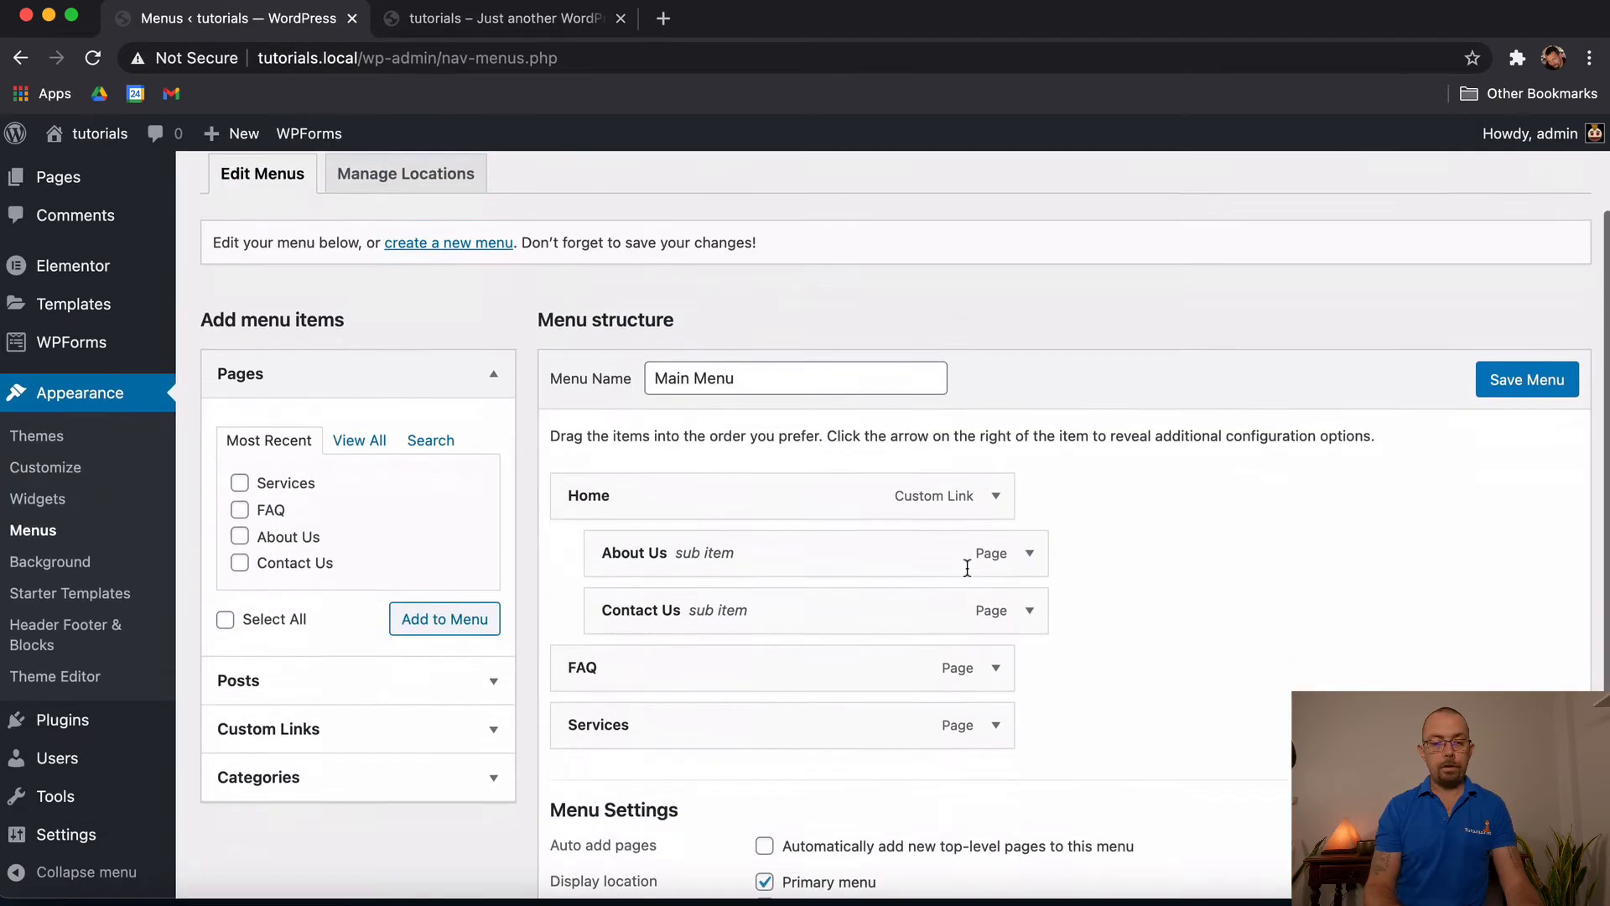
{"action": "left_click_drag", "start_coordinate": [761, 539], "coordinate": [694, 582]}
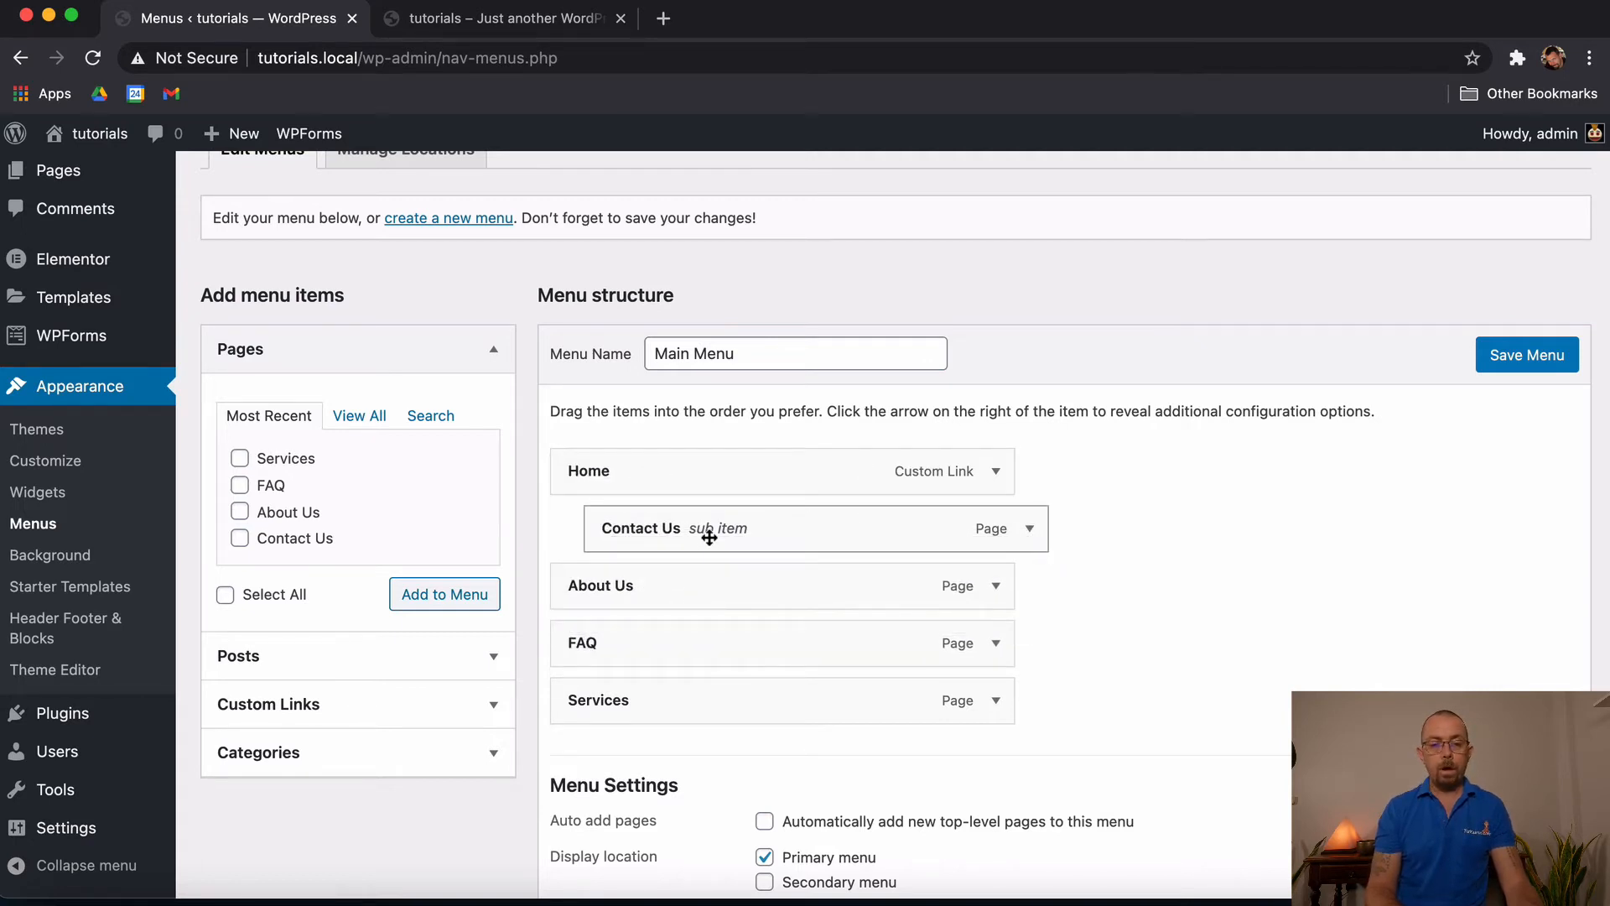
{"action": "left_click", "coordinate": [1535, 359]}
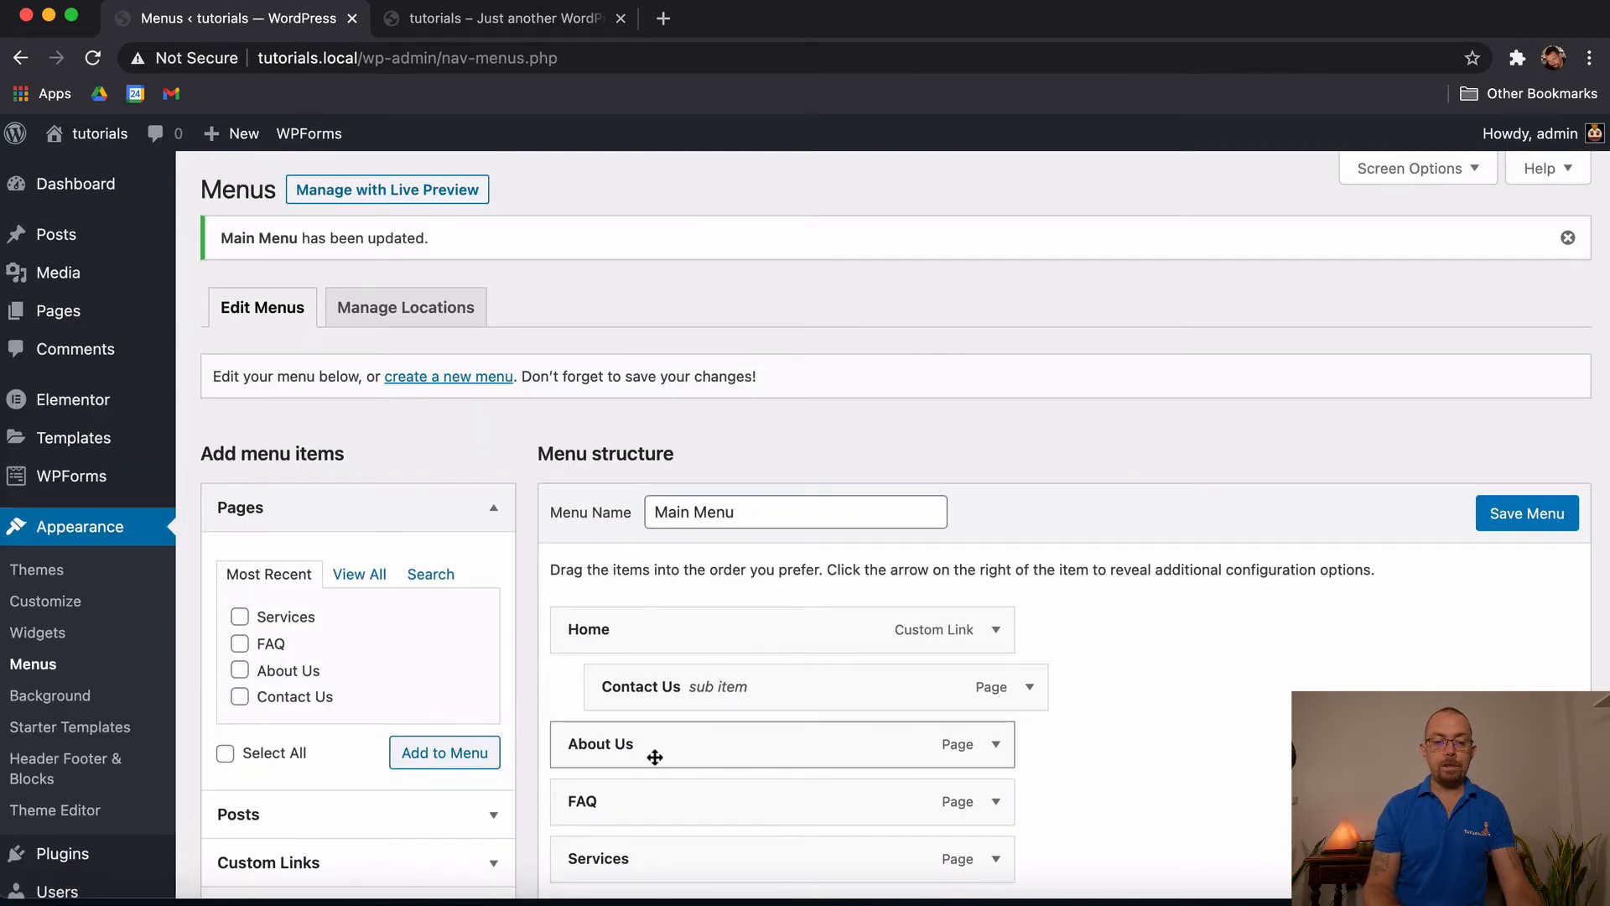
{"action": "left_click", "coordinate": [479, 18]}
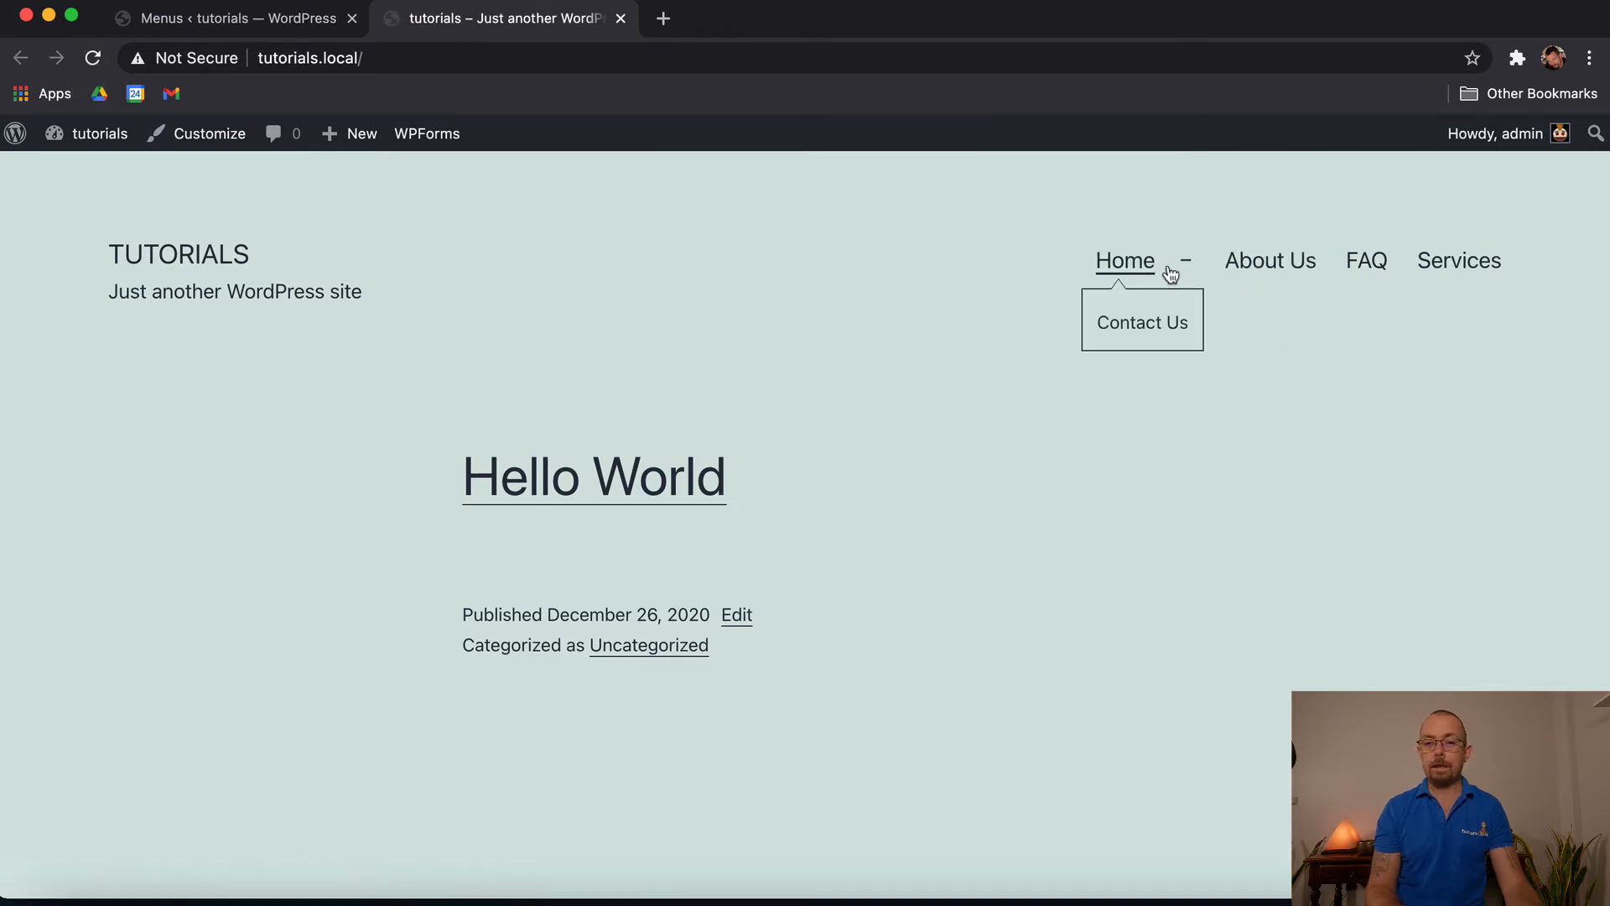
Step: Nest About Us as a sub item of Contact Us, save Main Menu and check the dropdown on the live front page
{"action": "left_click", "coordinate": [268, 20]}
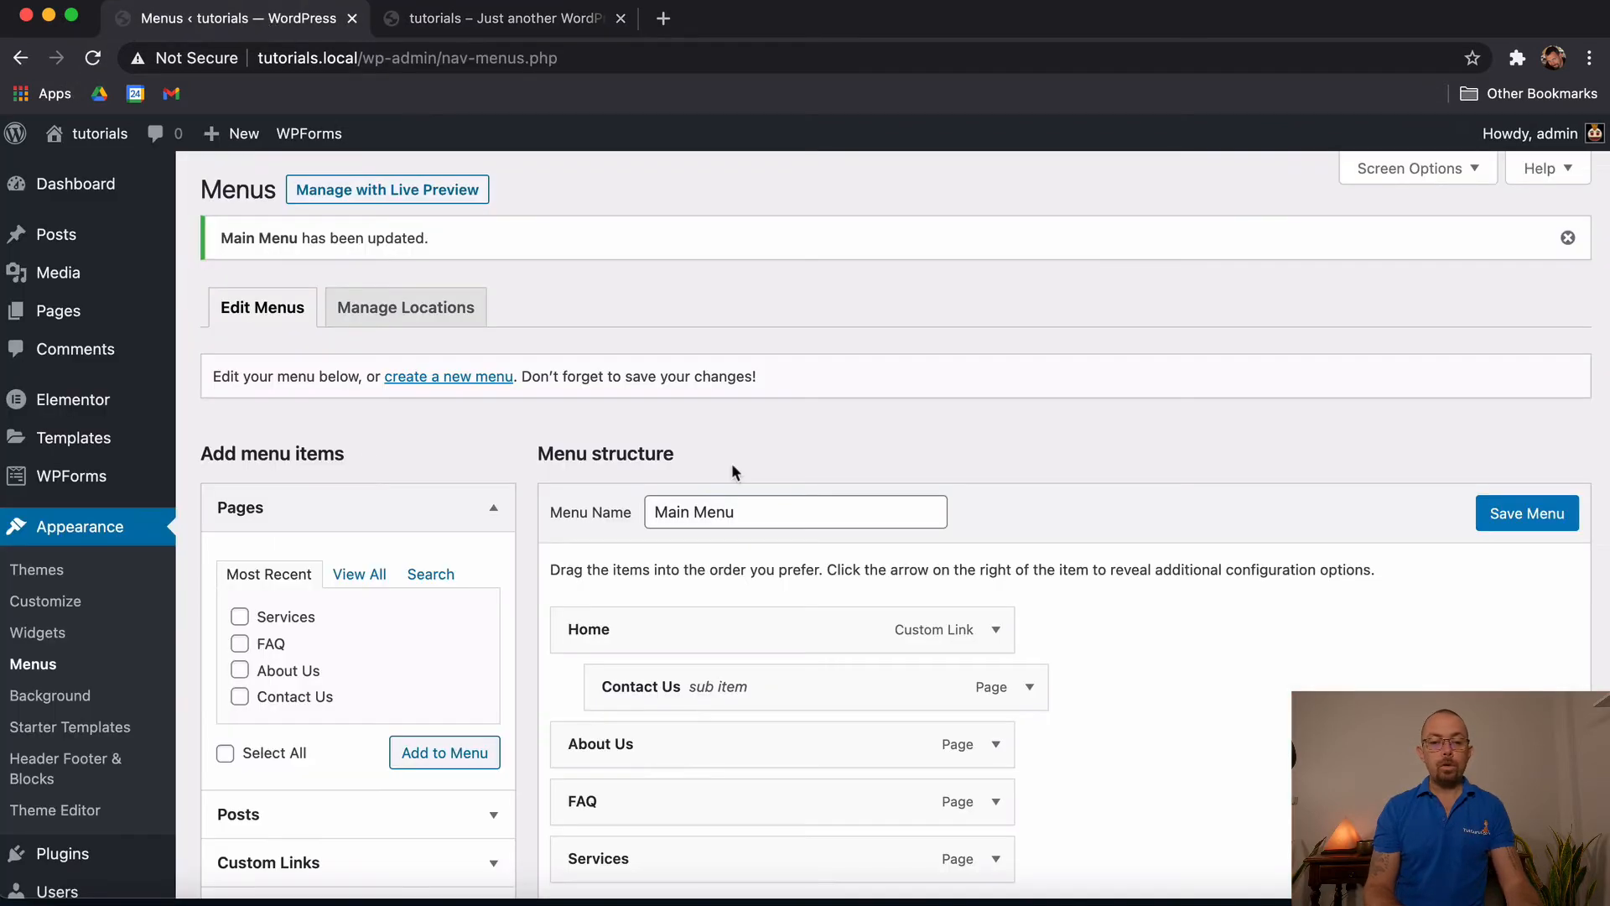
{"action": "scroll", "coordinate": [732, 471], "scroll_direction": "down", "scroll_amount": 2}
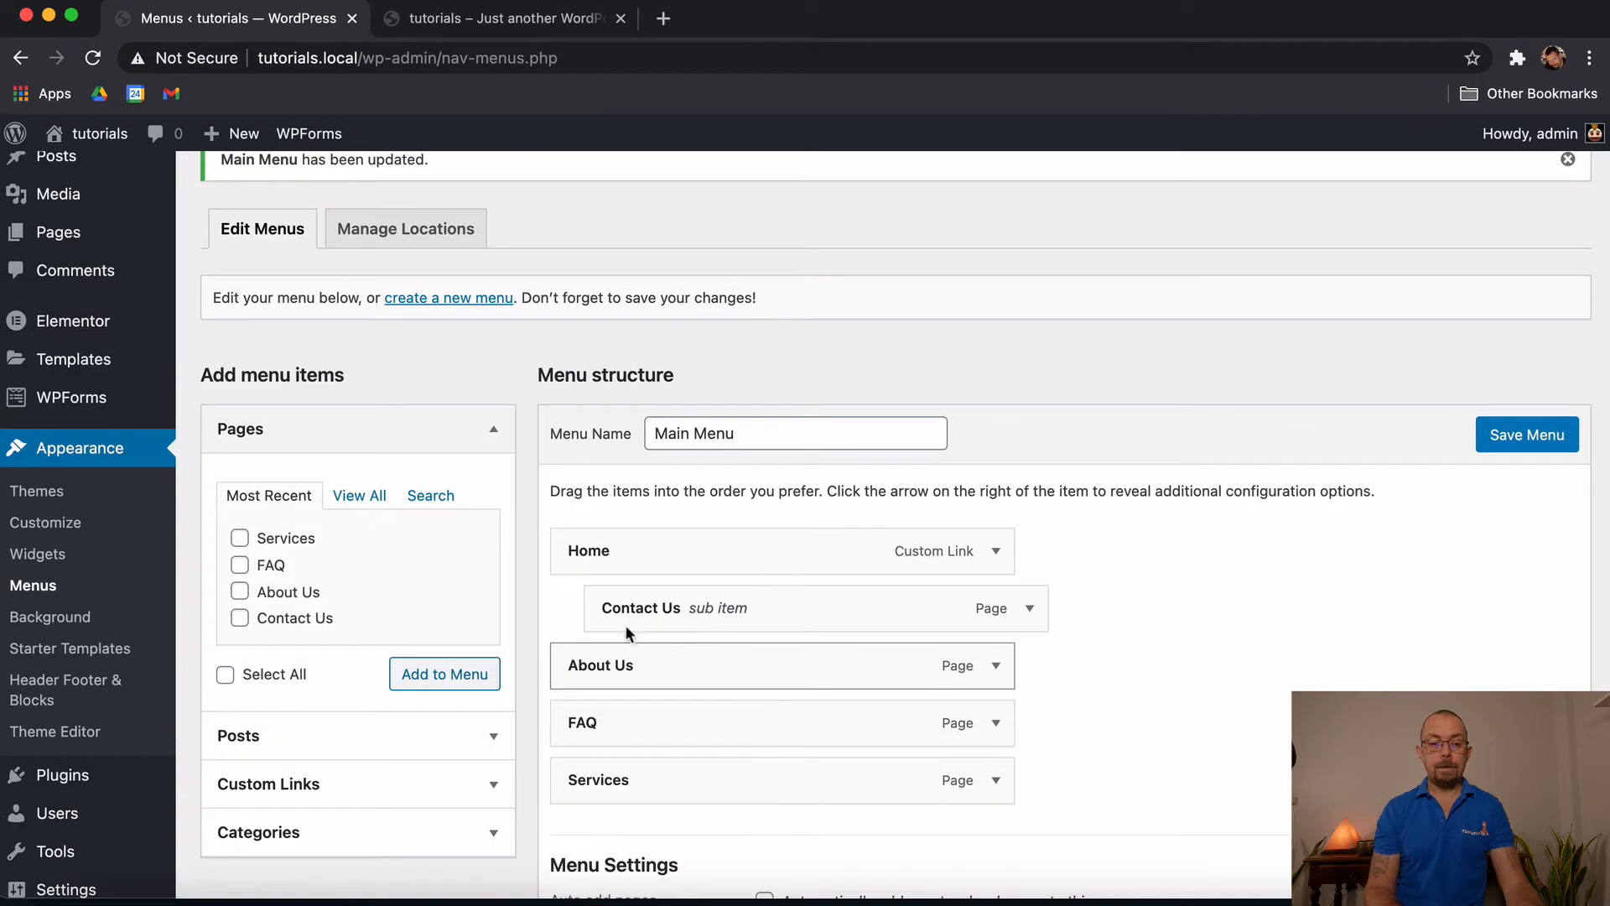
{"action": "left_click_drag", "start_coordinate": [587, 662], "coordinate": [692, 667]}
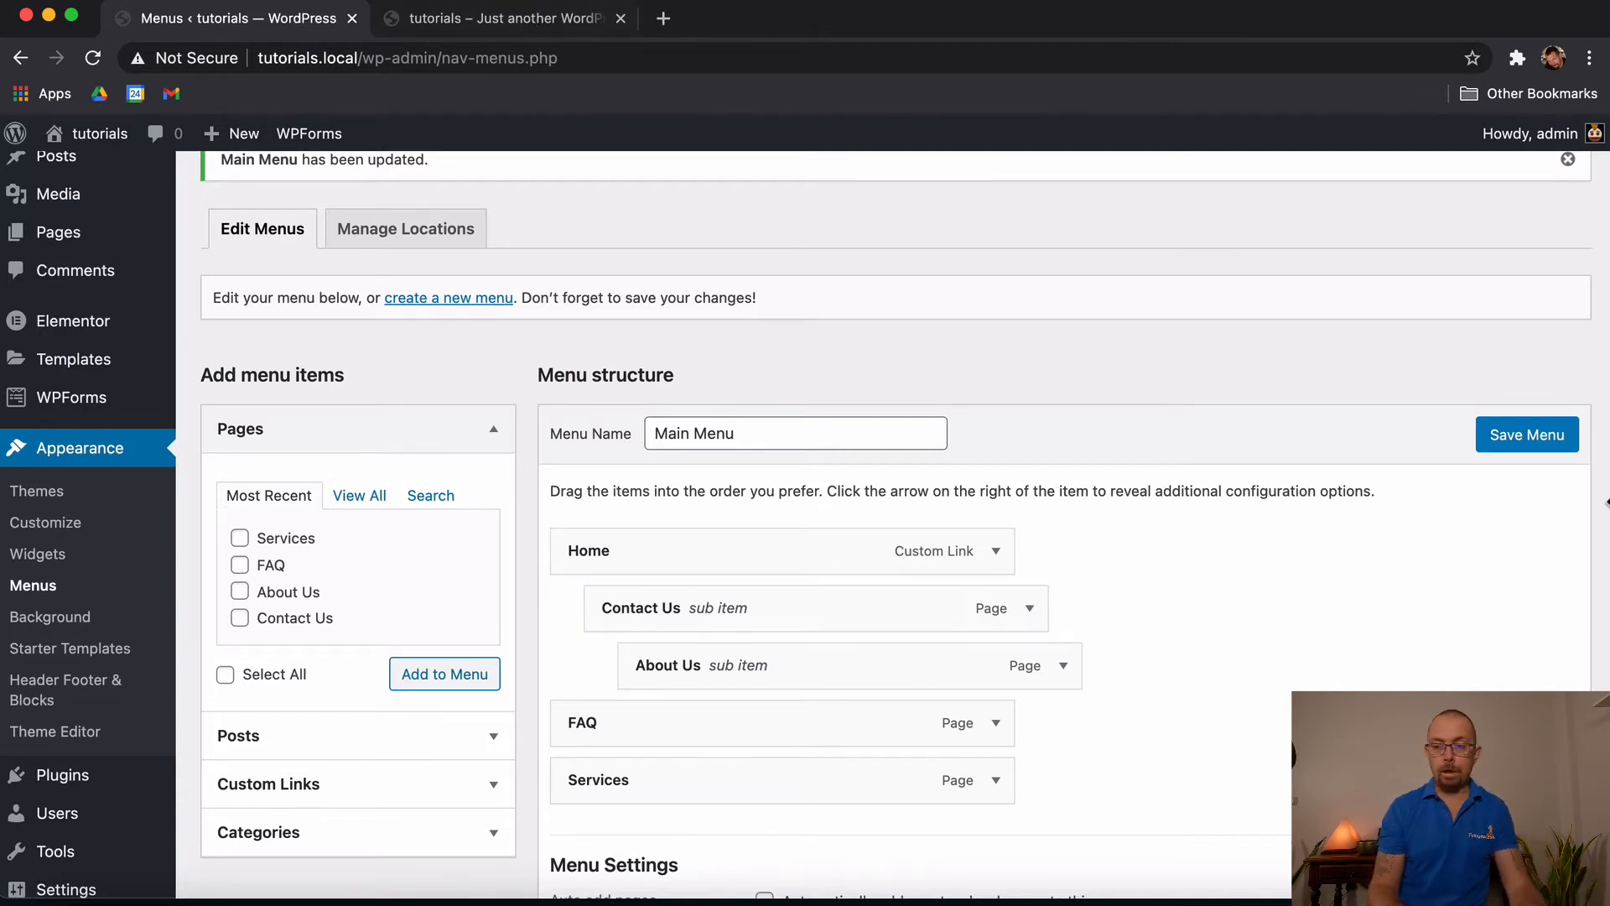
{"action": "left_click", "coordinate": [1538, 434]}
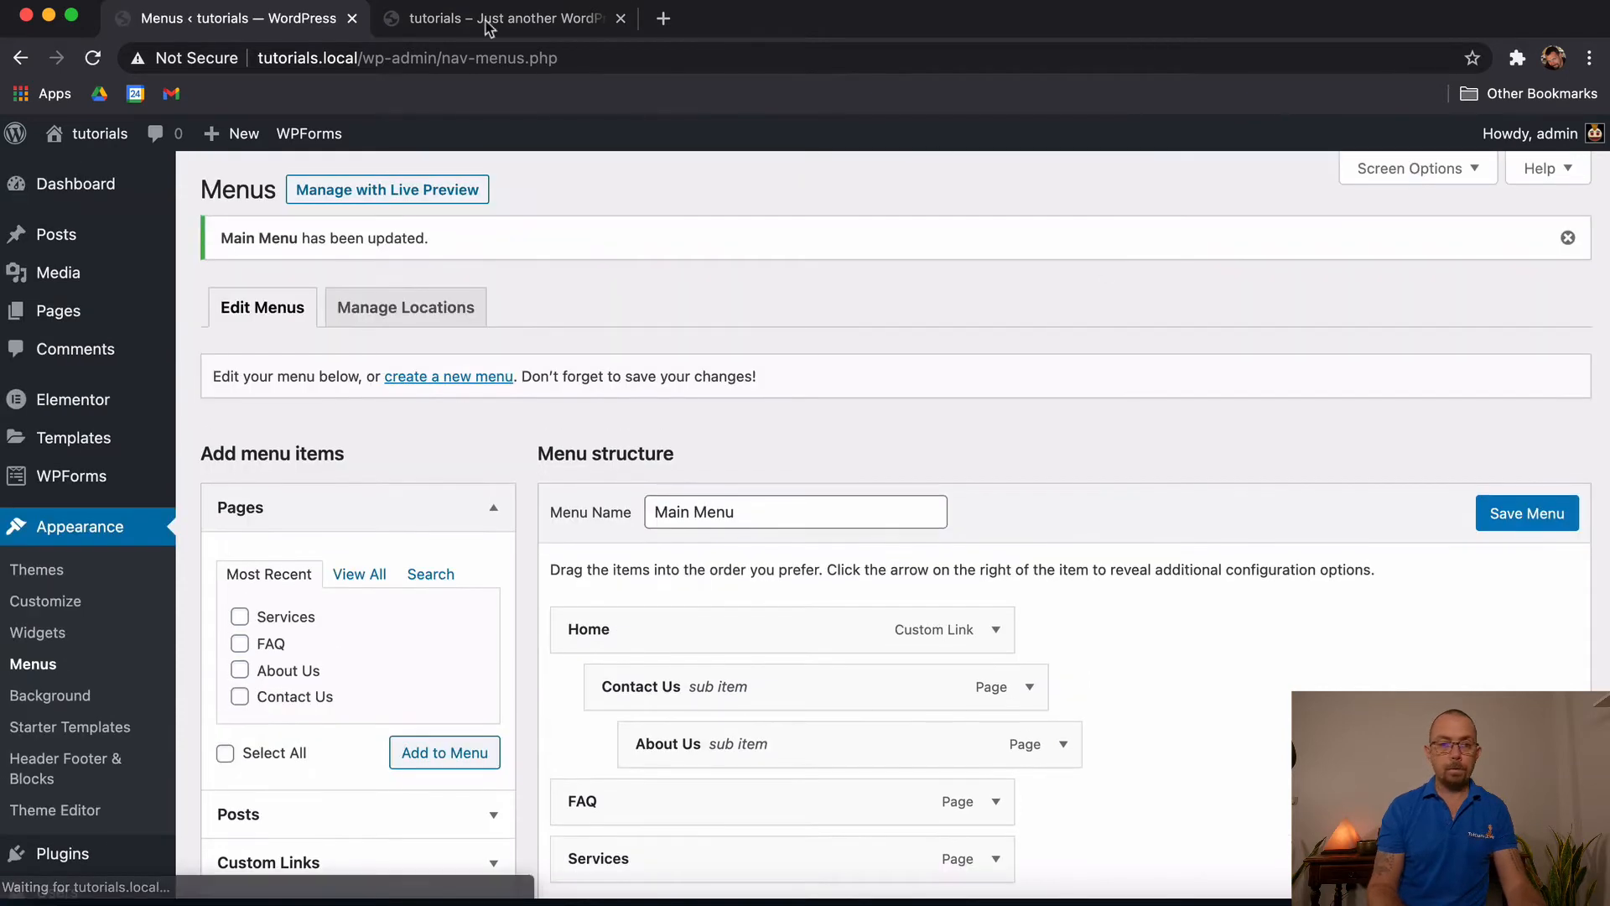
{"action": "left_click", "coordinate": [464, 23]}
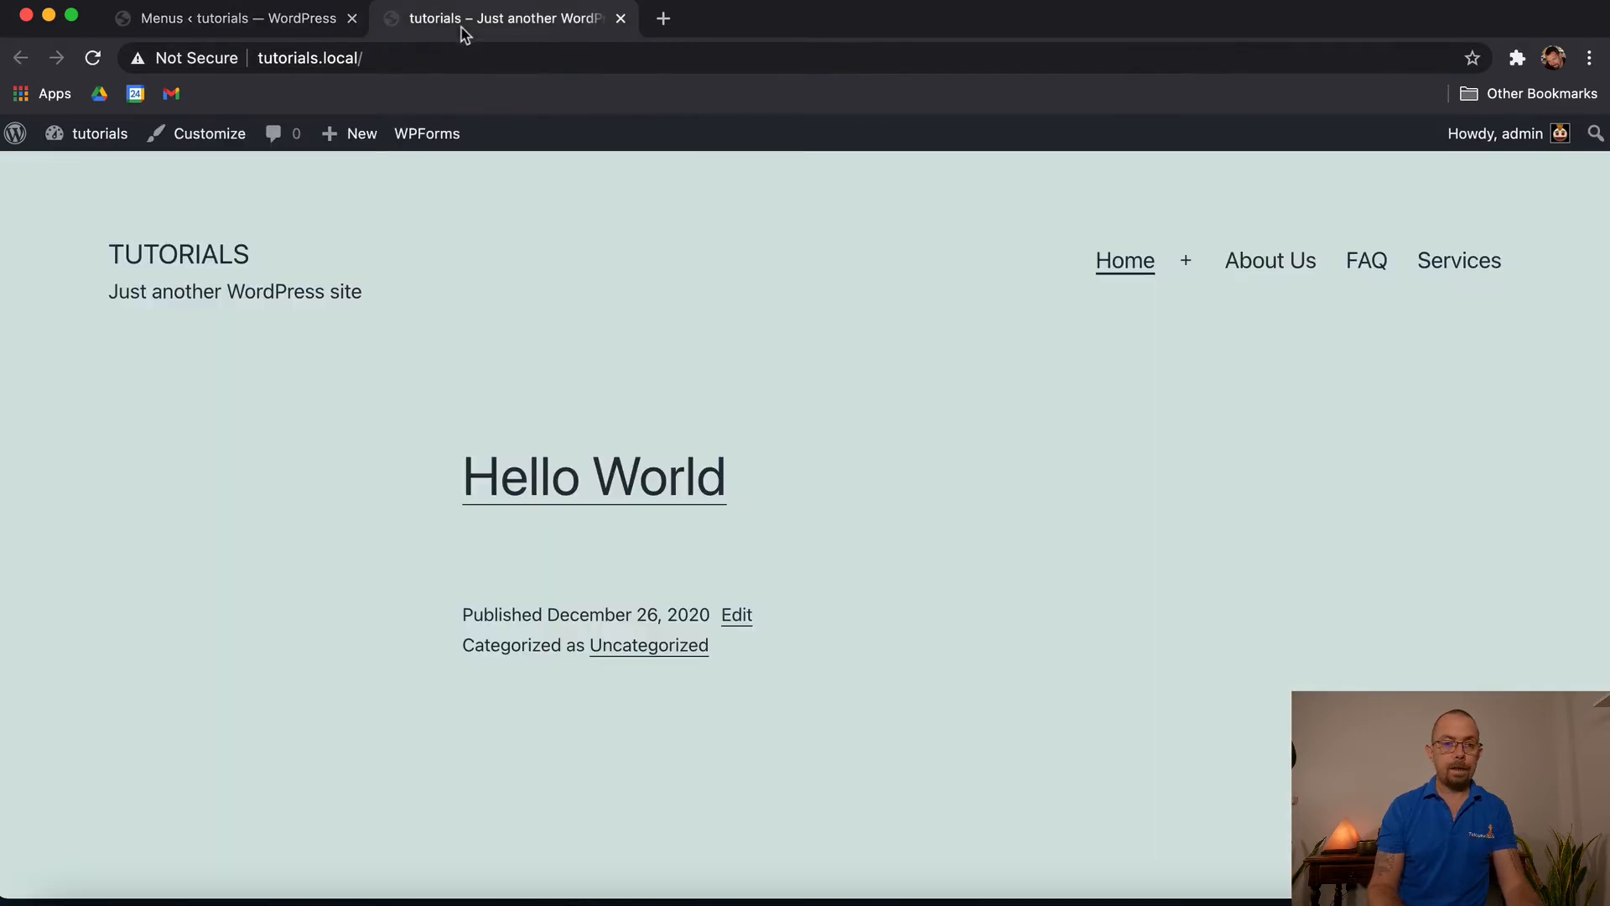
{"action": "left_click", "coordinate": [100, 60]}
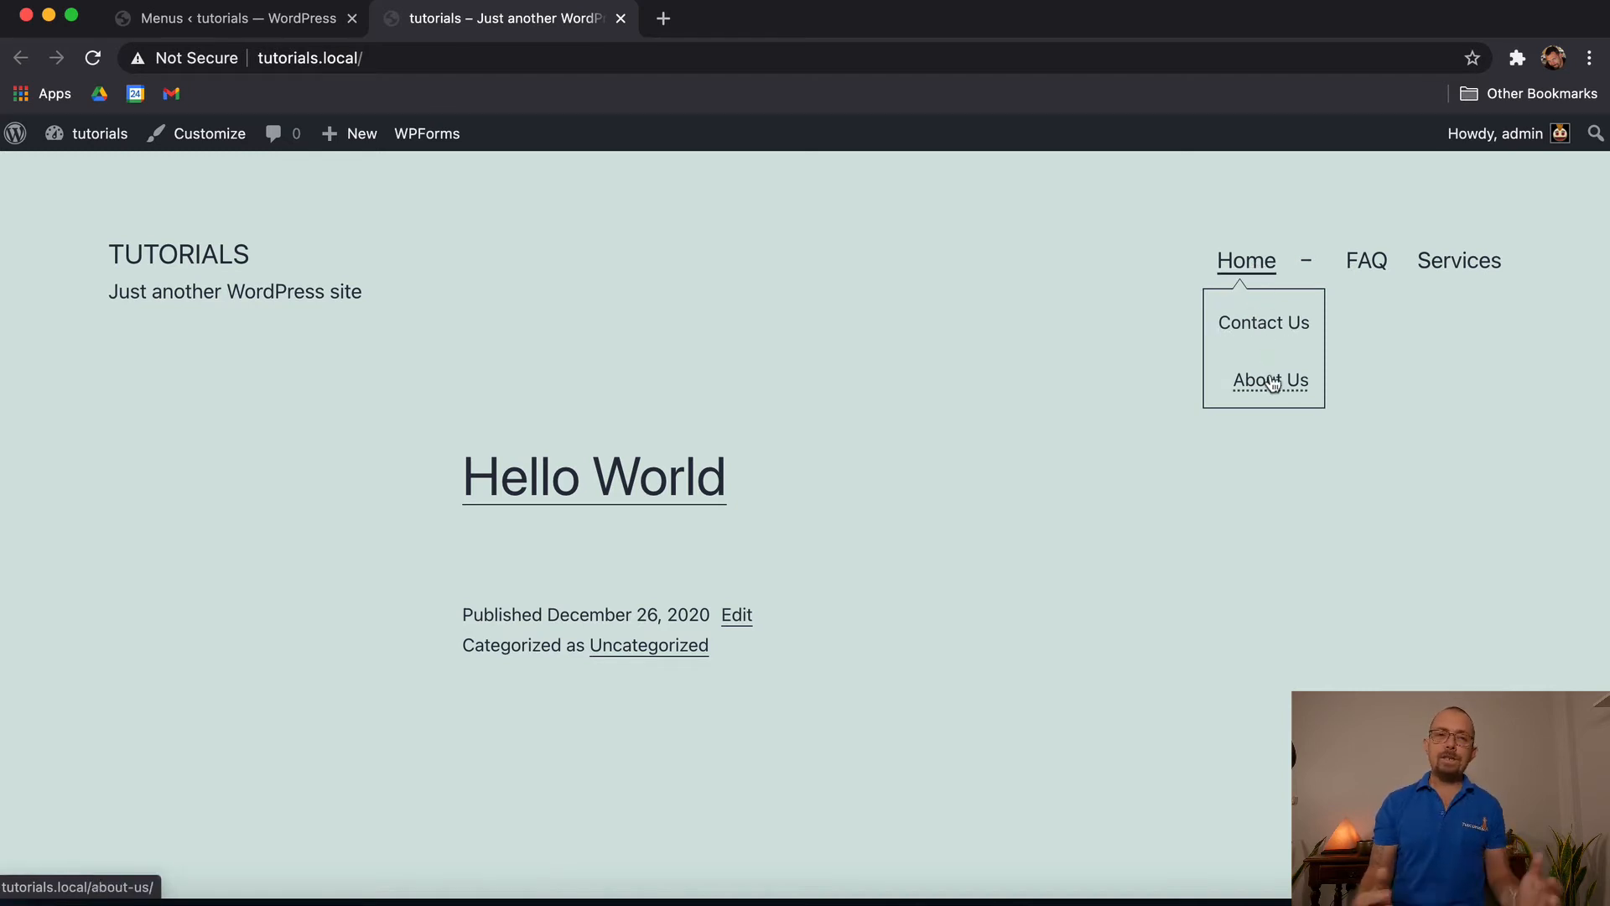
Step: Arrange all items at the top level as Home, About Us, FAQ, Services, Contact Us, save Main Menu and view the front page
{"action": "left_click", "coordinate": [254, 19]}
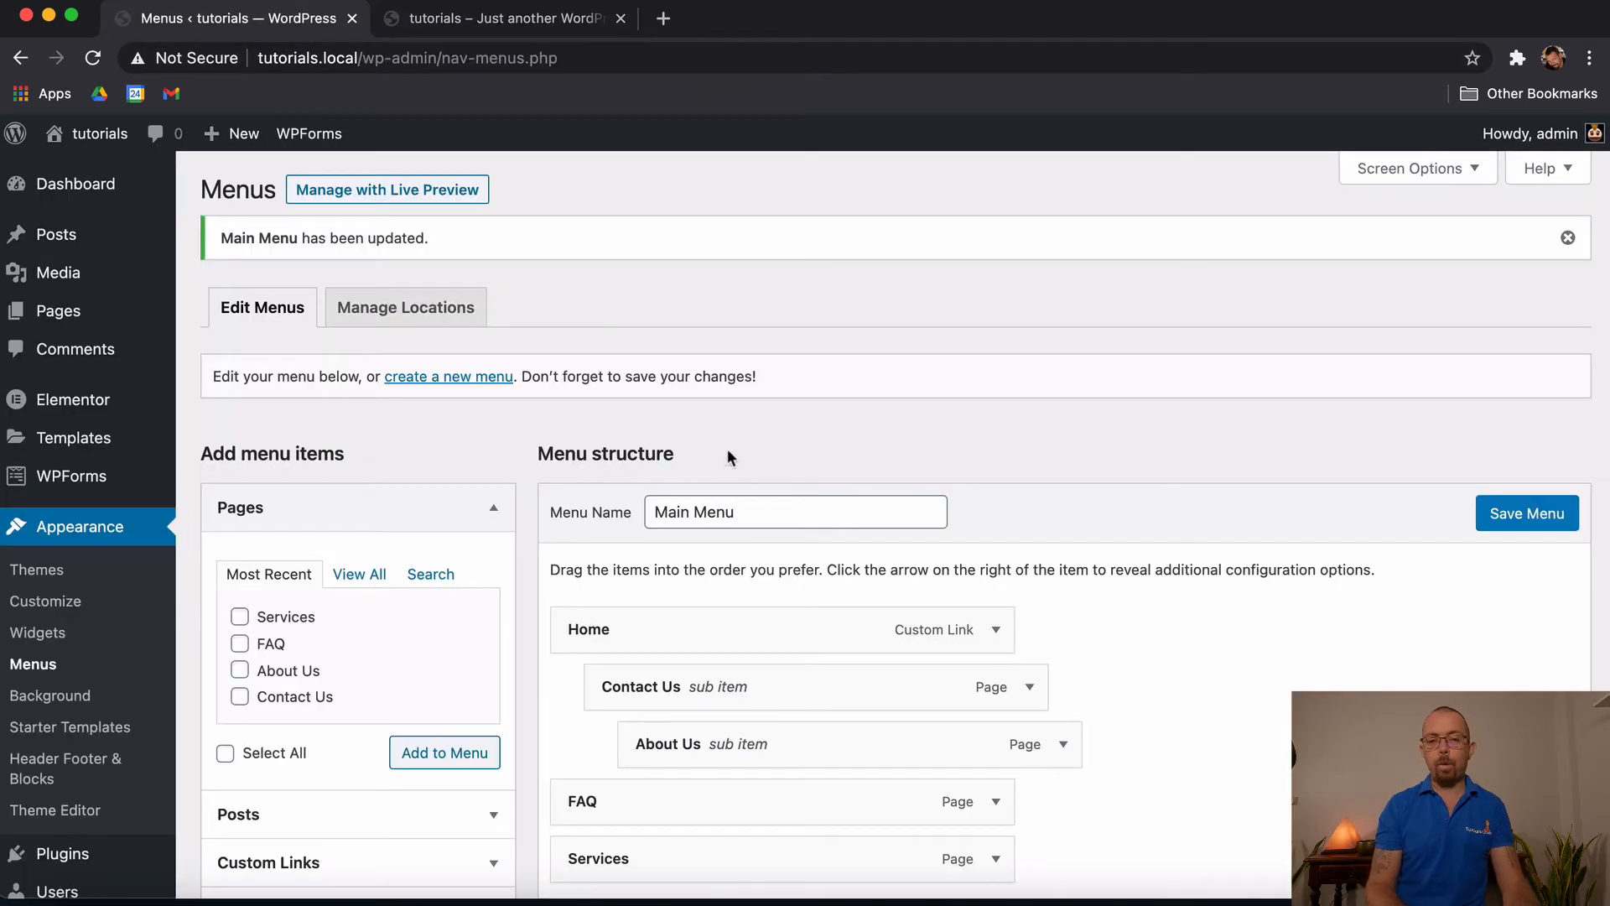
{"action": "scroll", "coordinate": [838, 547], "scroll_direction": "down", "scroll_amount": 5}
{"action": "left_click_drag", "start_coordinate": [749, 526], "coordinate": [642, 555]}
{"action": "left_click_drag", "start_coordinate": [714, 461], "coordinate": [680, 461]}
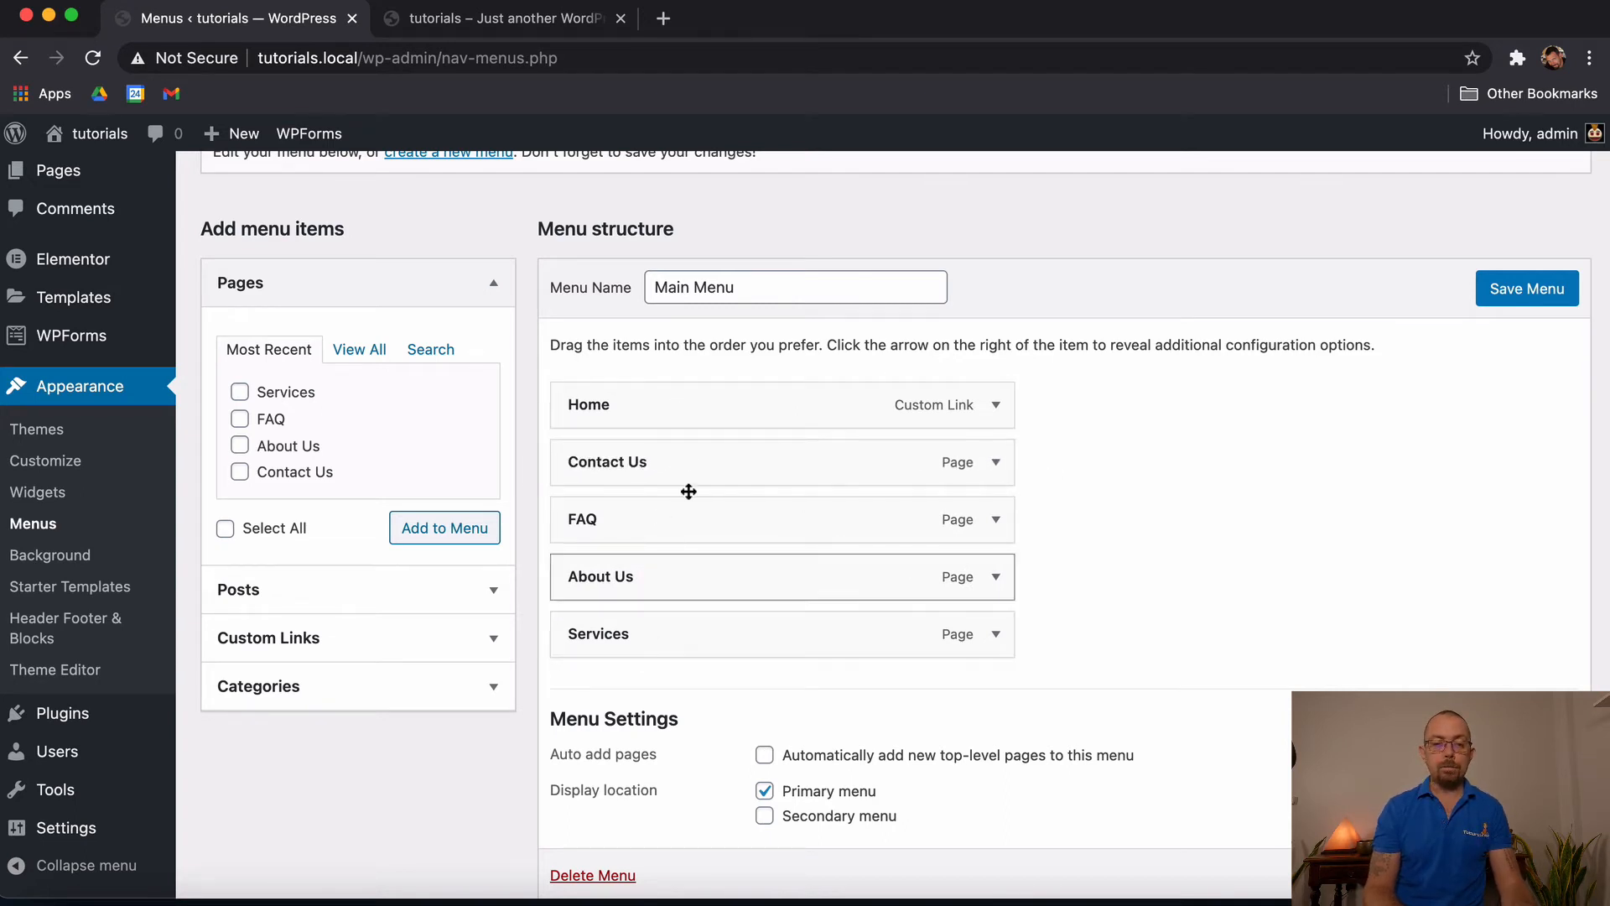
{"action": "left_click_drag", "start_coordinate": [611, 578], "coordinate": [617, 465]}
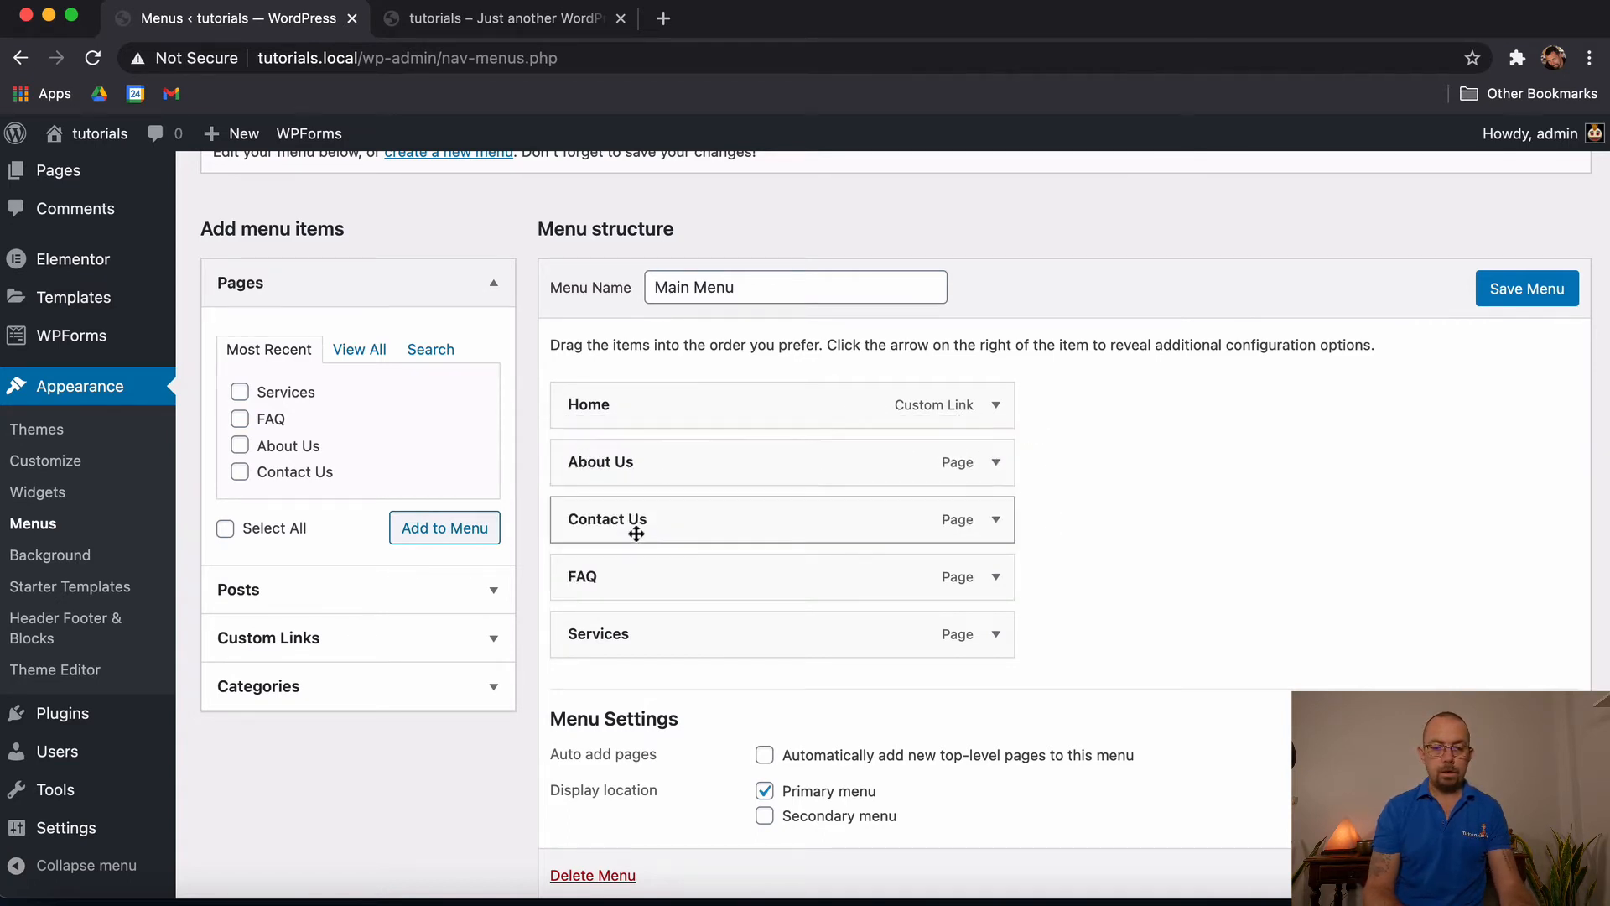
{"action": "left_click_drag", "start_coordinate": [638, 542], "coordinate": [640, 668]}
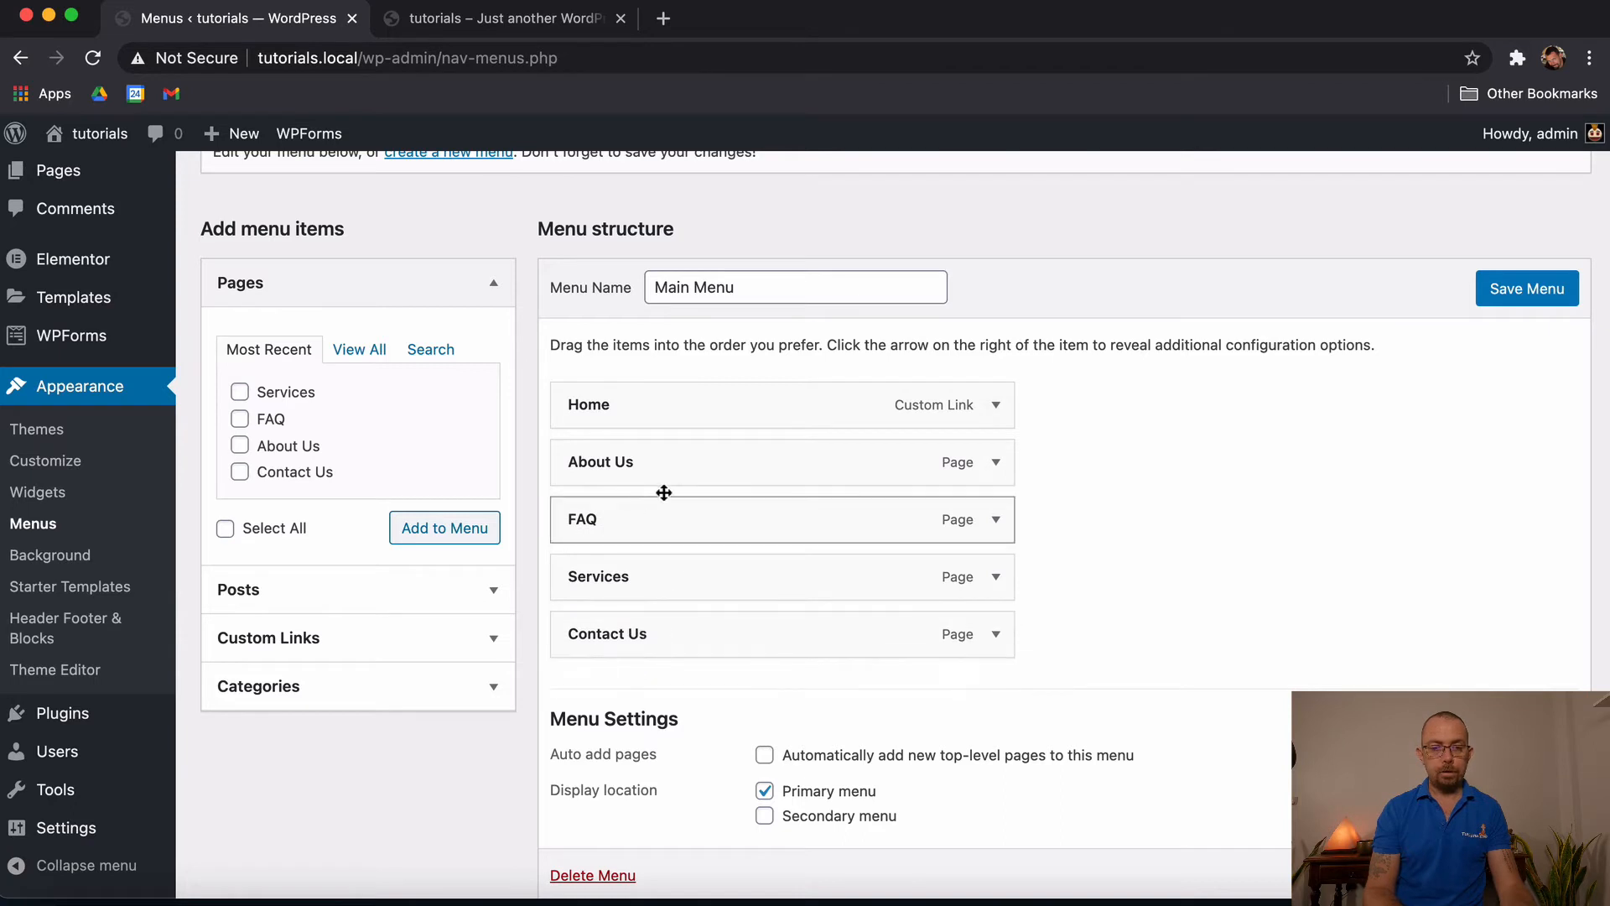
{"action": "left_click", "coordinate": [1542, 294]}
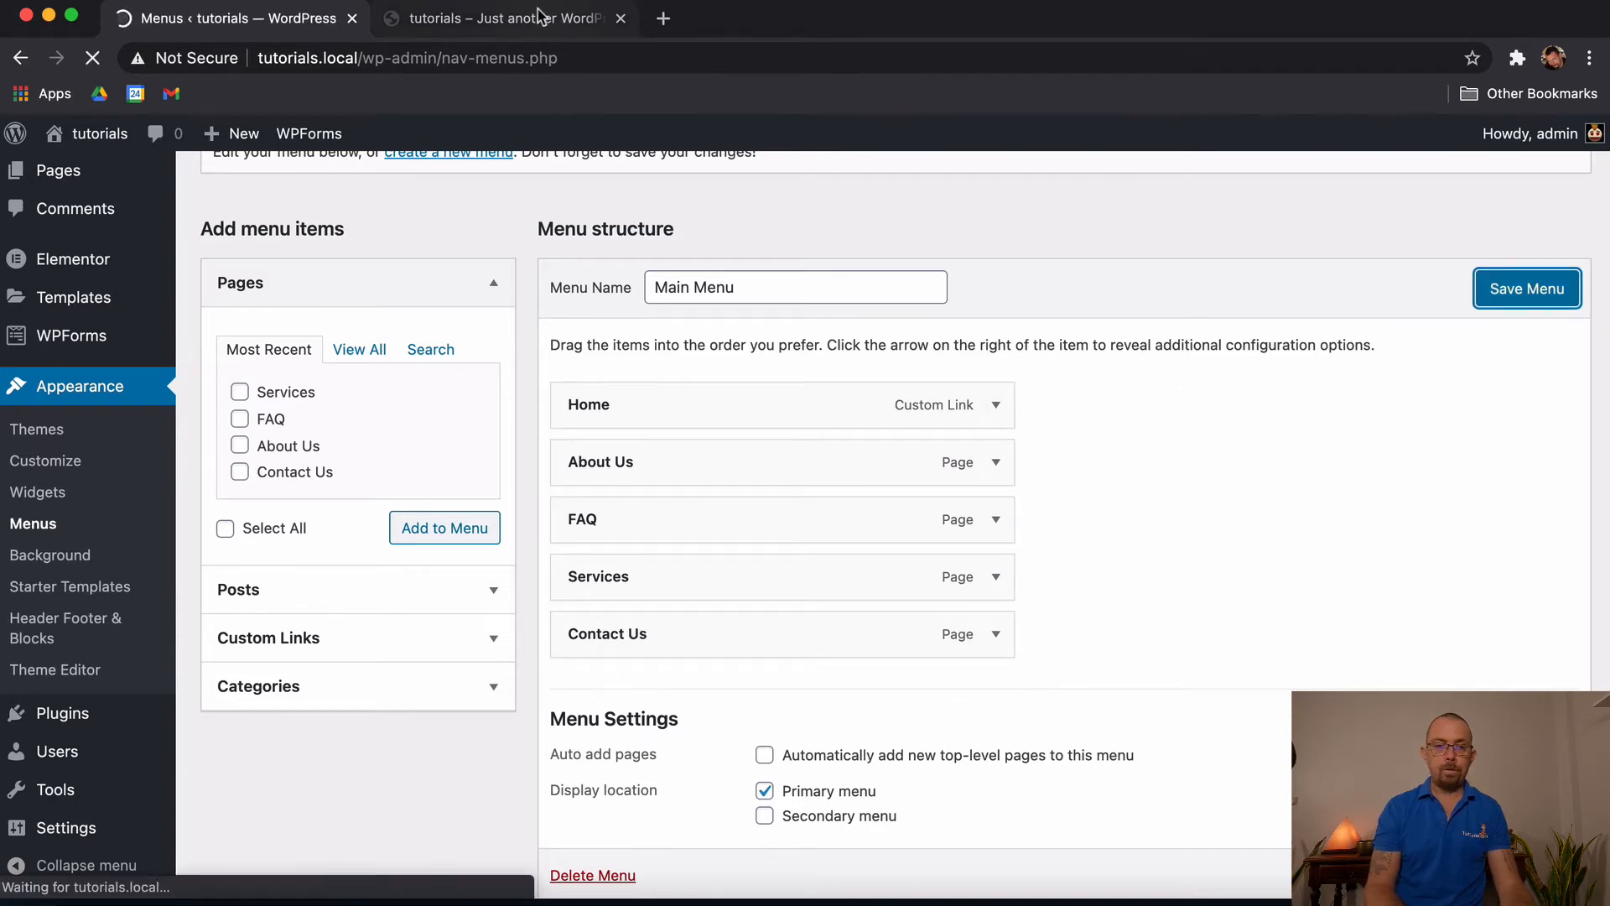
{"action": "left_click", "coordinate": [499, 19]}
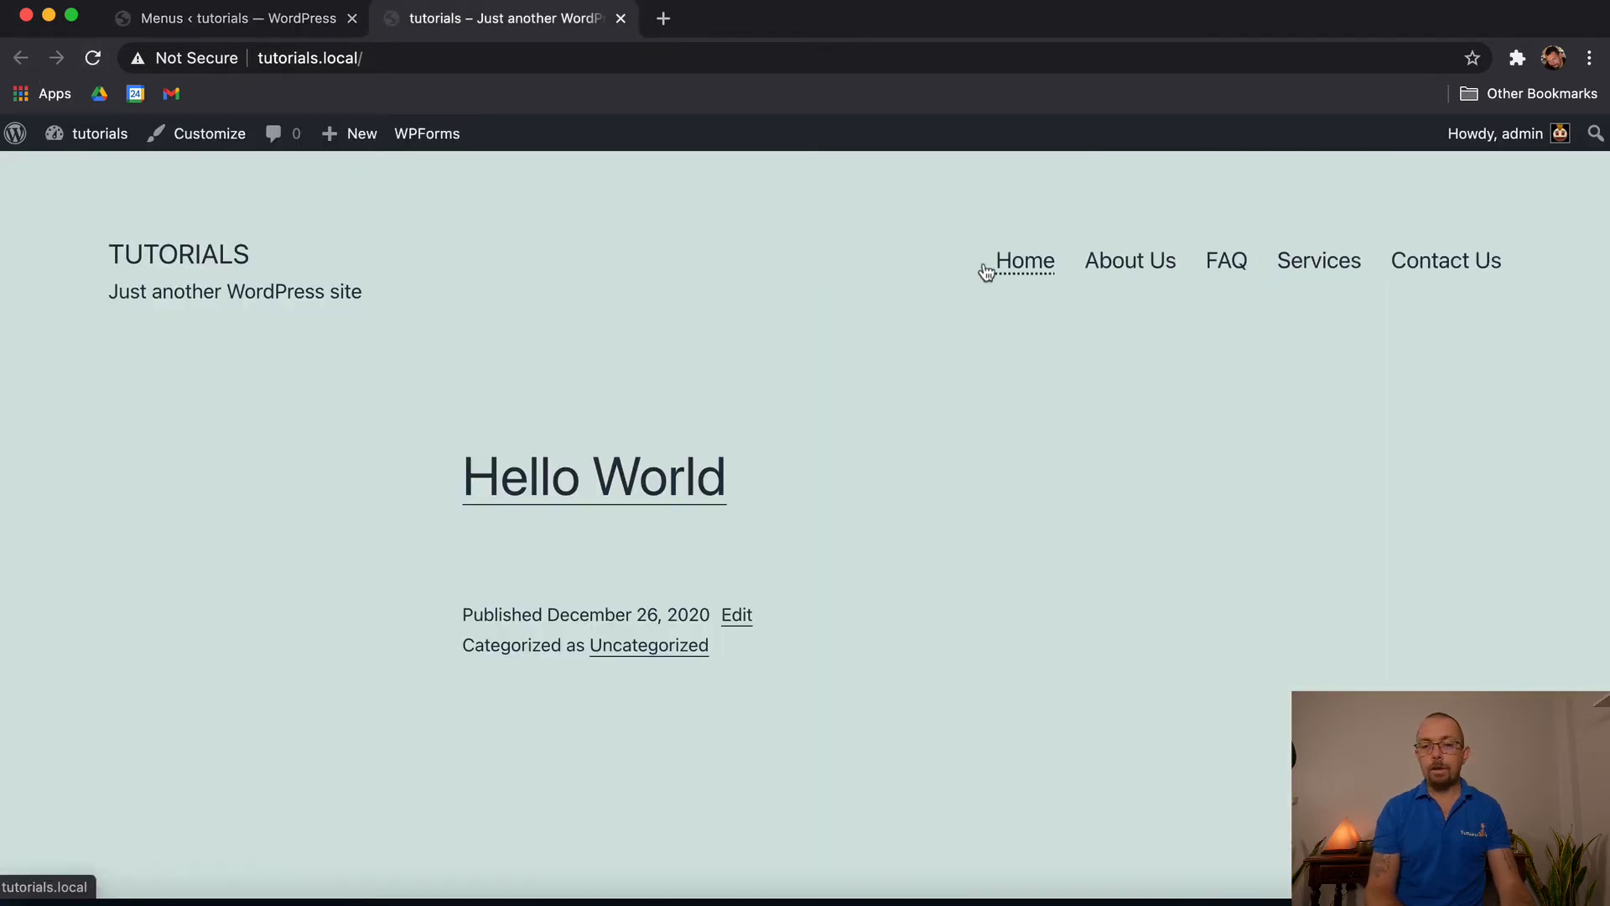
Step: Add the Hello World post to the end of Main Menu, save the menu and reload the live front page
{"action": "left_click", "coordinate": [299, 25]}
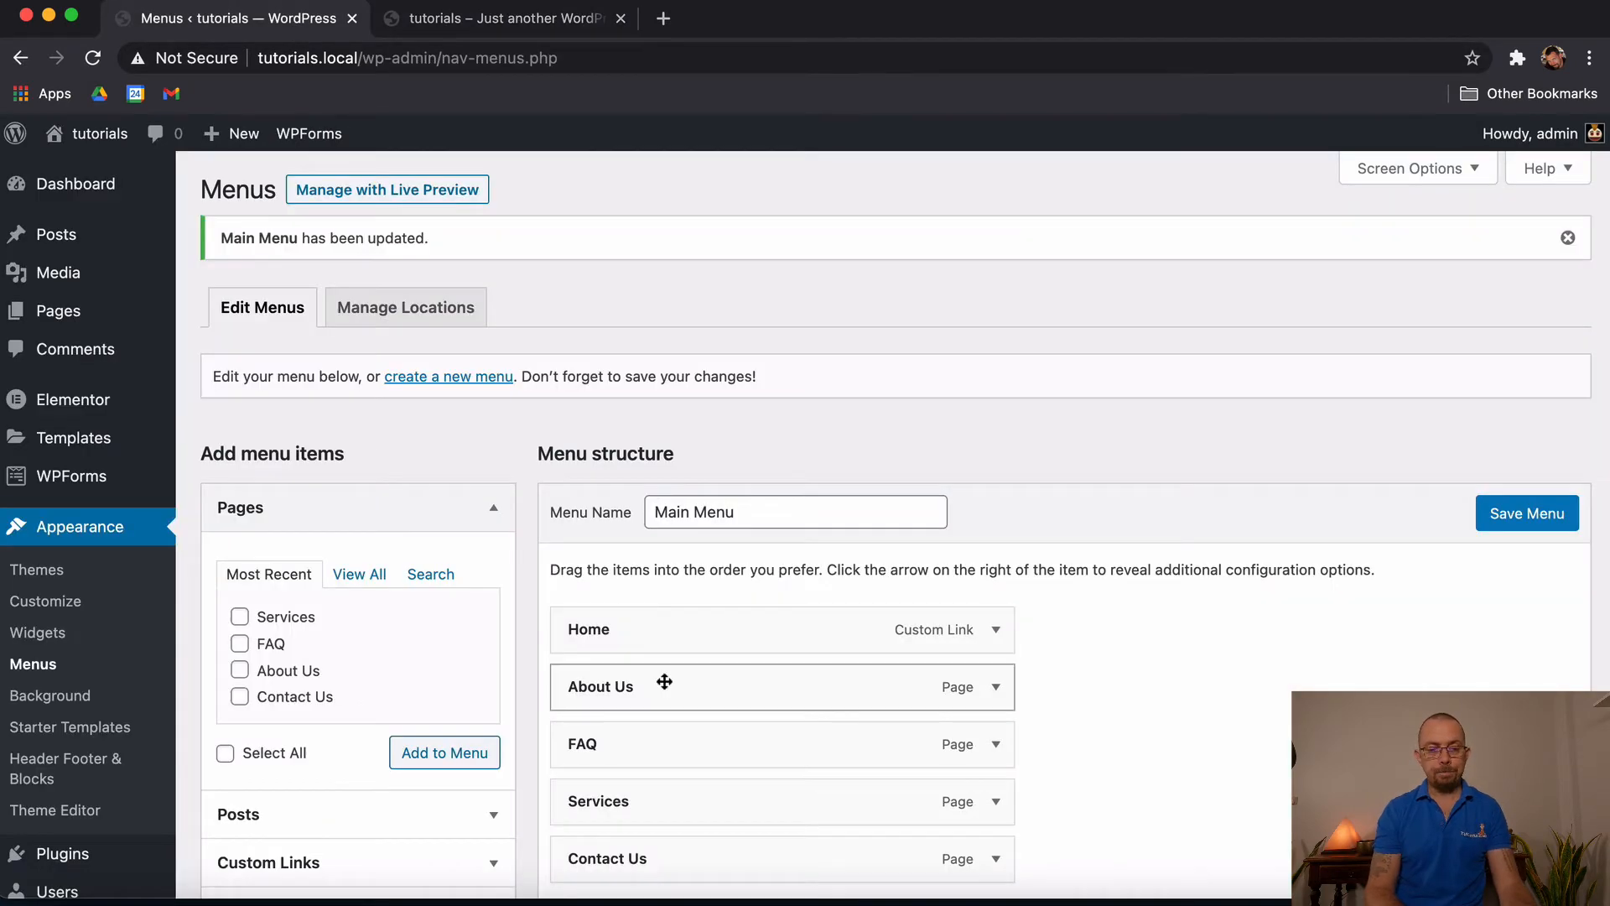
{"action": "scroll", "coordinate": [662, 683], "scroll_direction": "down", "scroll_amount": 5}
{"action": "left_click", "coordinate": [487, 584]}
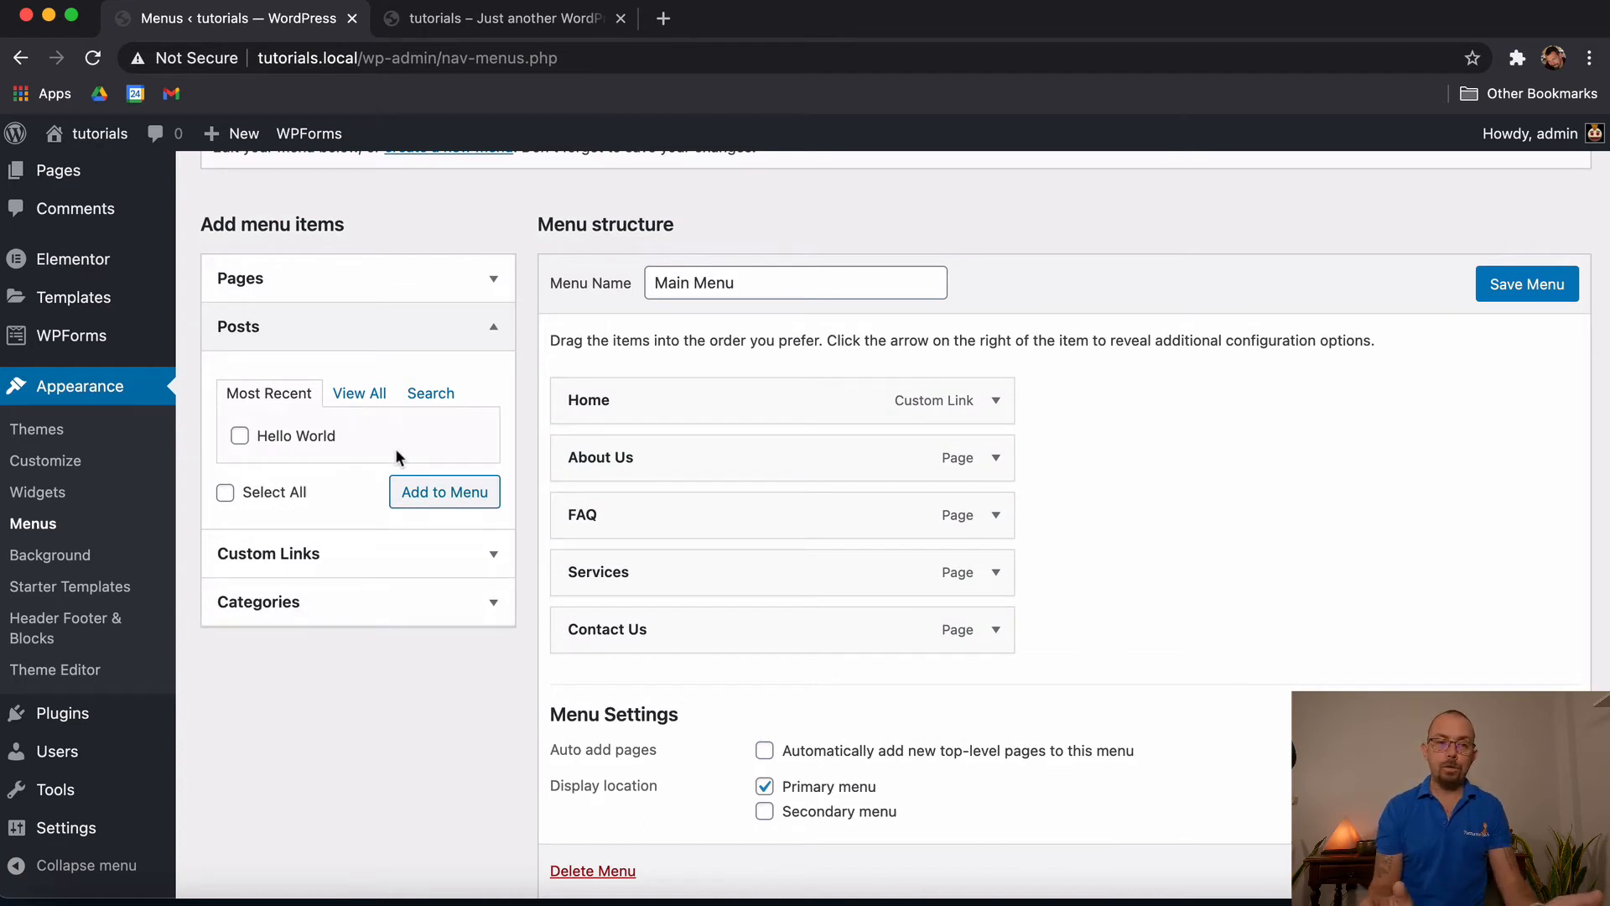
{"action": "left_click", "coordinate": [241, 437]}
{"action": "left_click", "coordinate": [417, 495]}
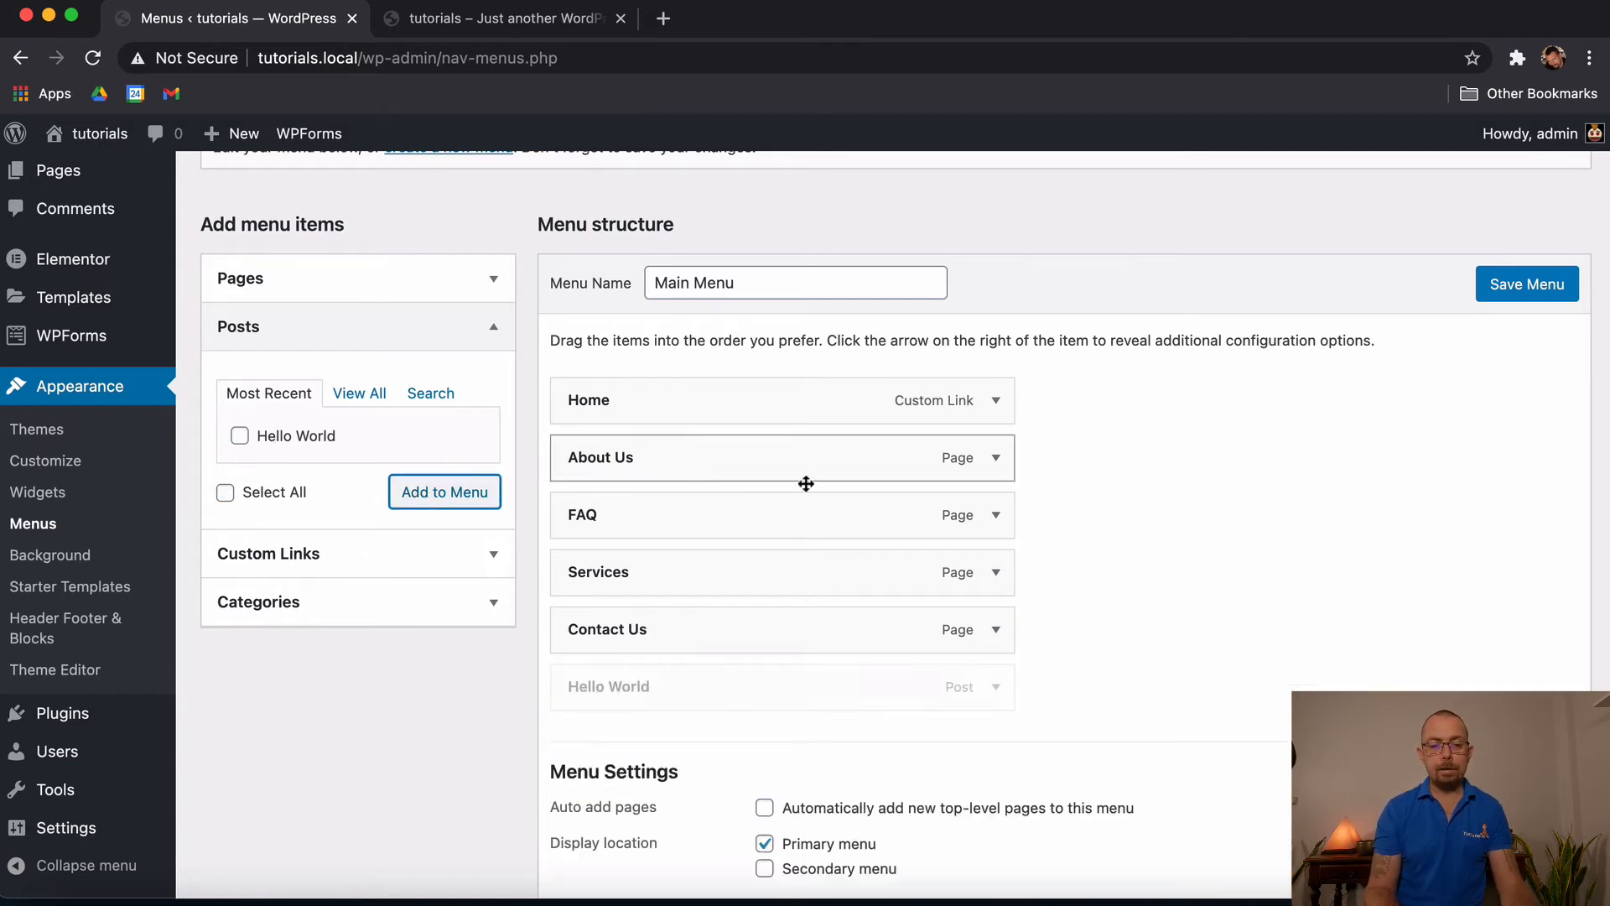
{"action": "left_click", "coordinate": [1528, 284]}
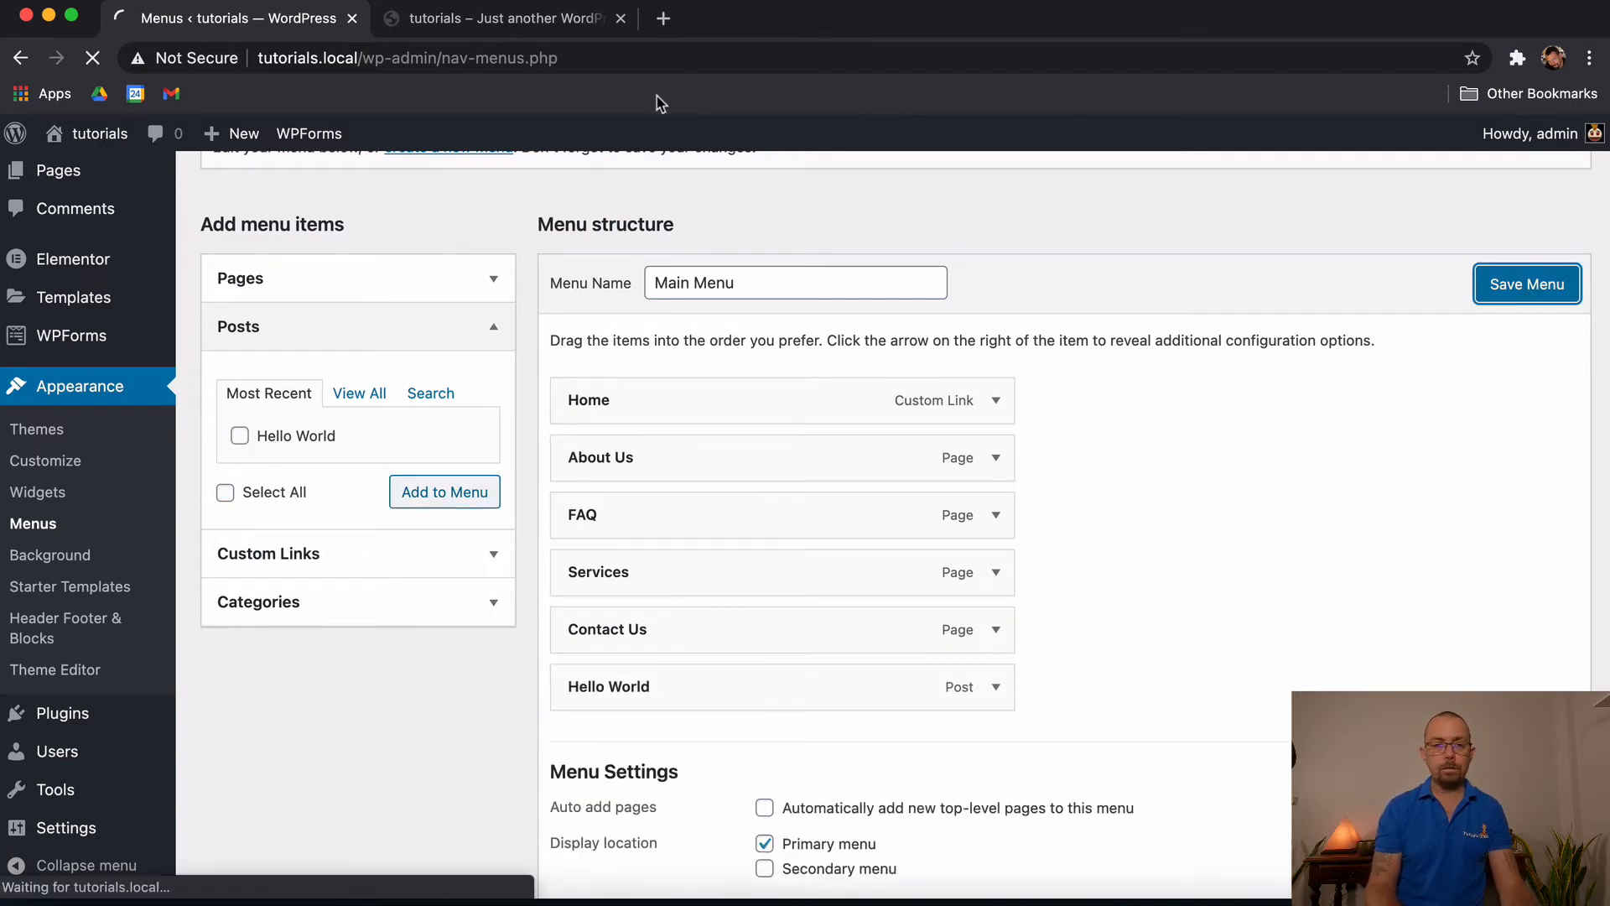
{"action": "left_click", "coordinate": [516, 22]}
{"action": "left_click", "coordinate": [90, 57]}
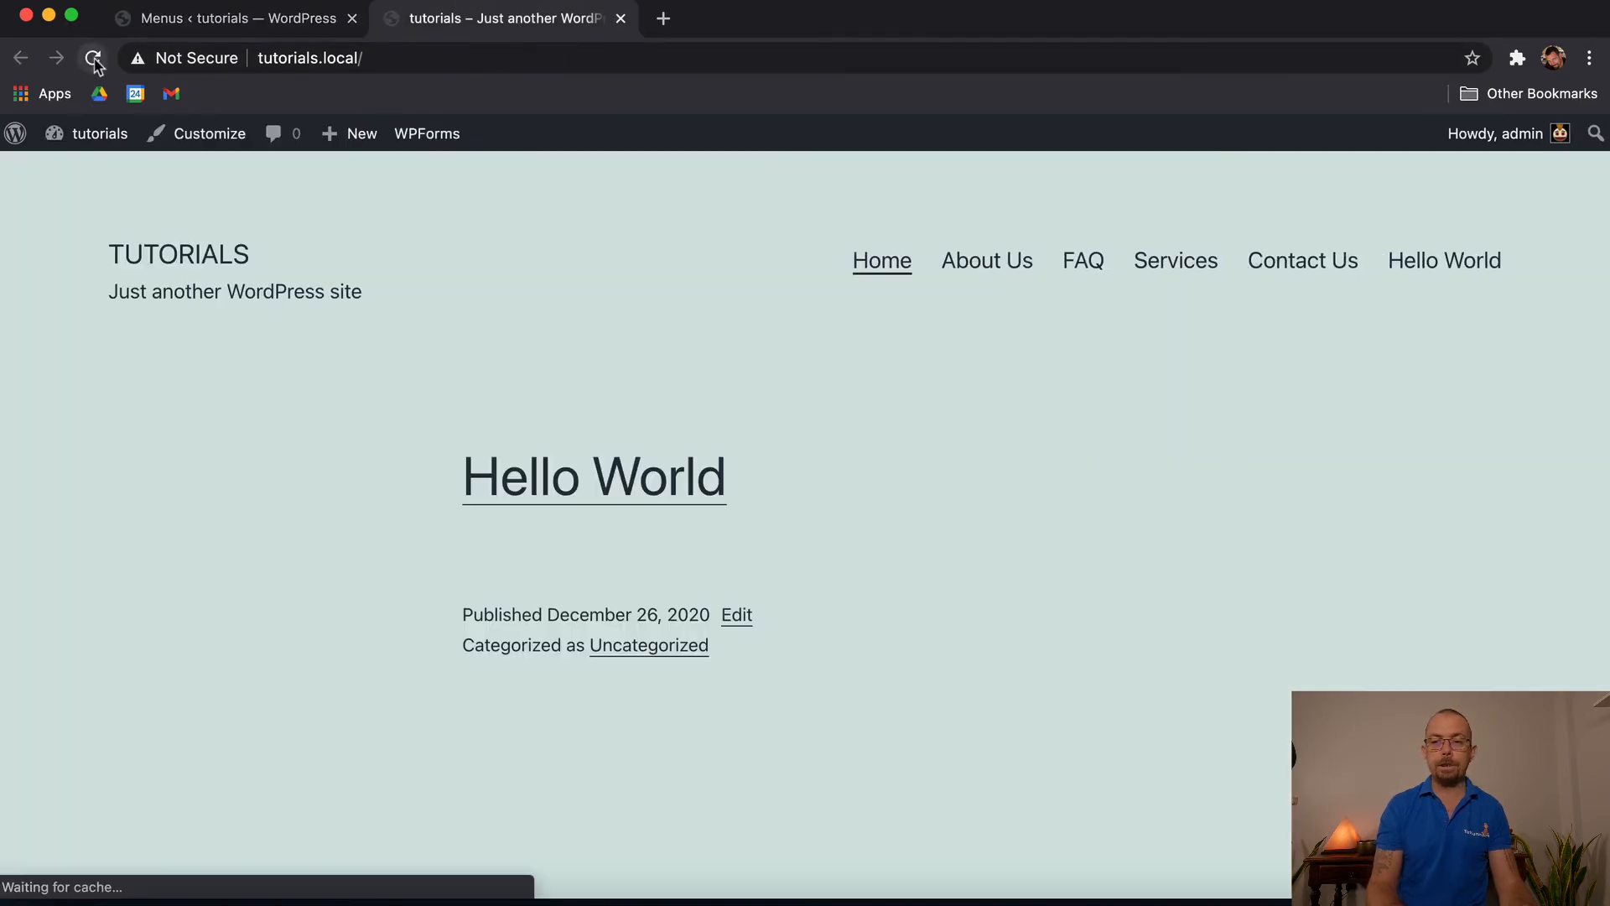
{"action": "left_click", "coordinate": [269, 18]}
{"action": "left_click", "coordinate": [241, 510]}
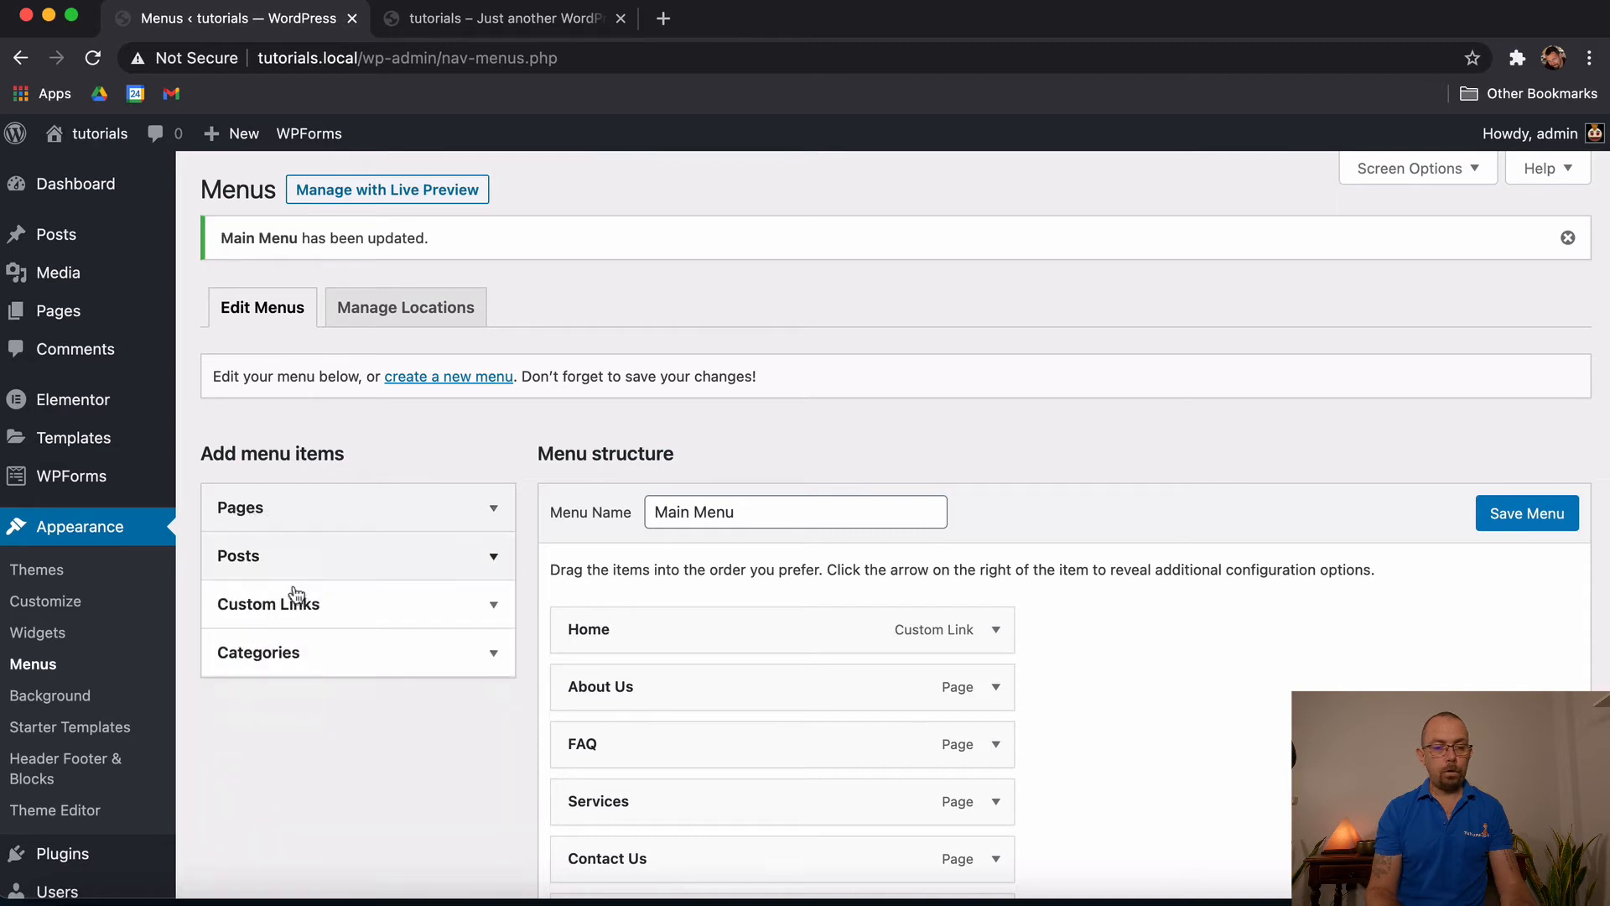
{"action": "left_click", "coordinate": [309, 611]}
{"action": "scroll", "coordinate": [308, 612], "scroll_direction": "down", "scroll_amount": 2}
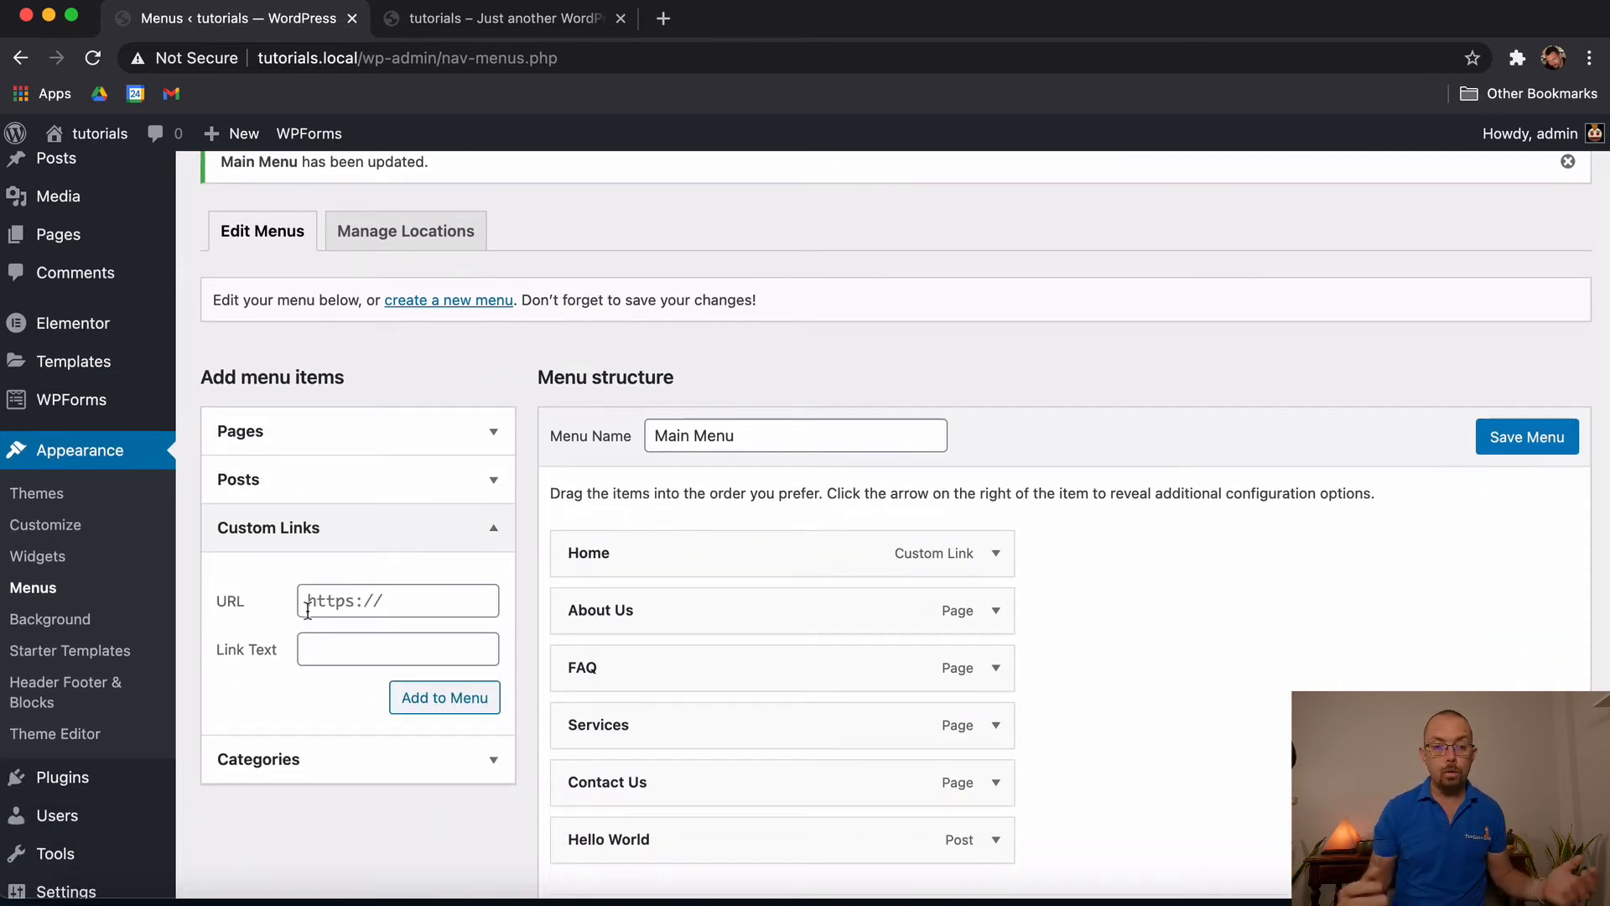
{"action": "left_click", "coordinate": [340, 604]}
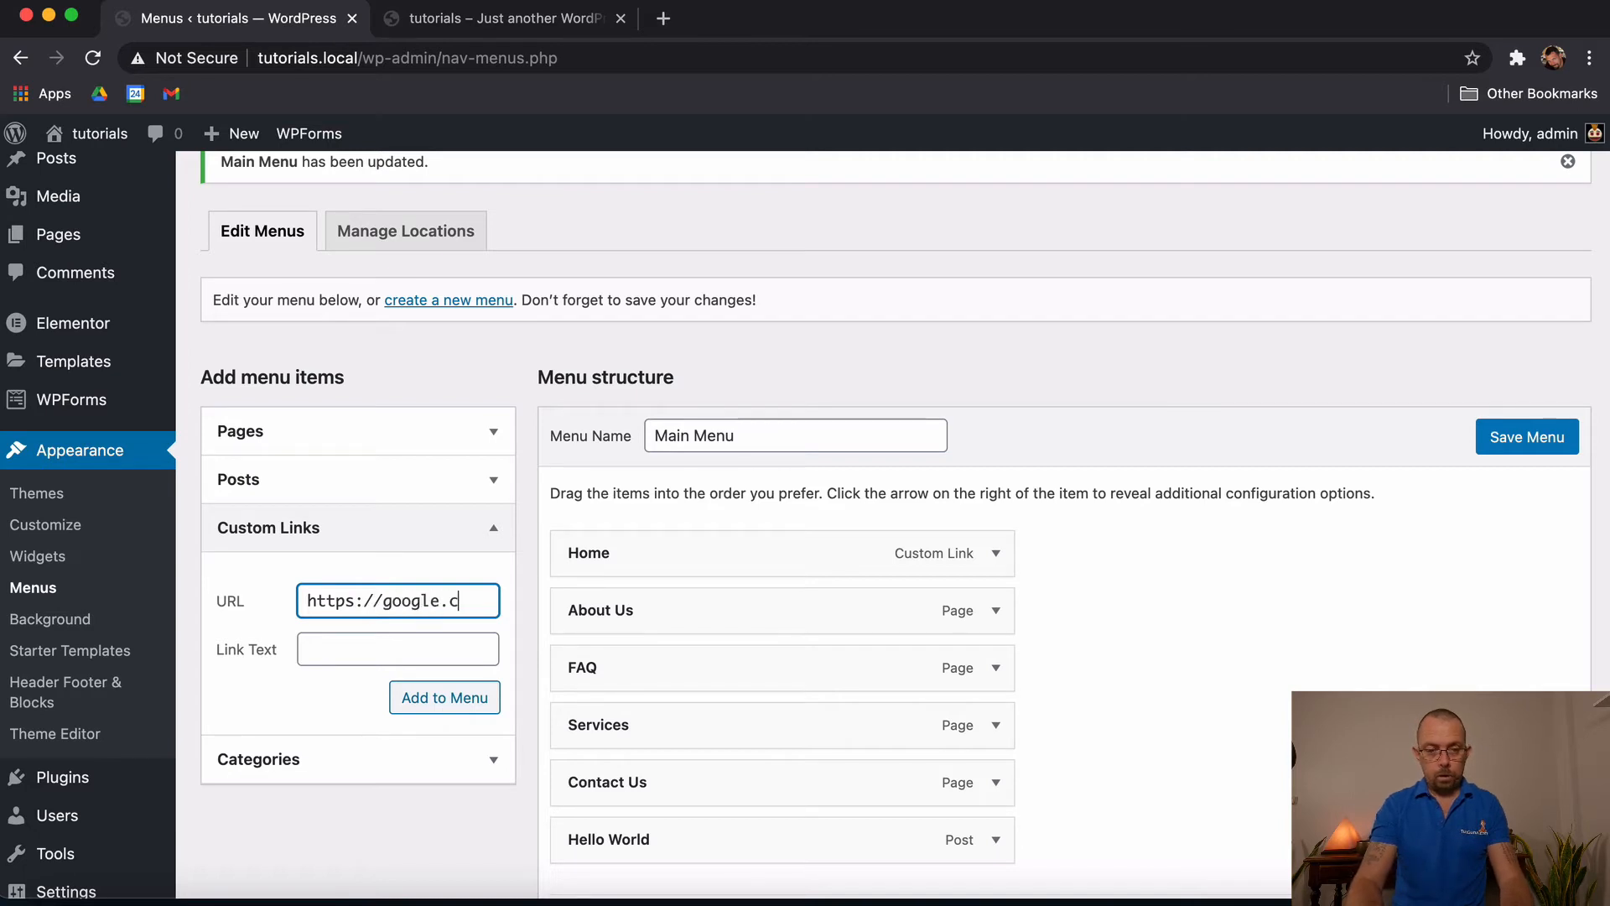
{"action": "left_click", "coordinate": [320, 640]}
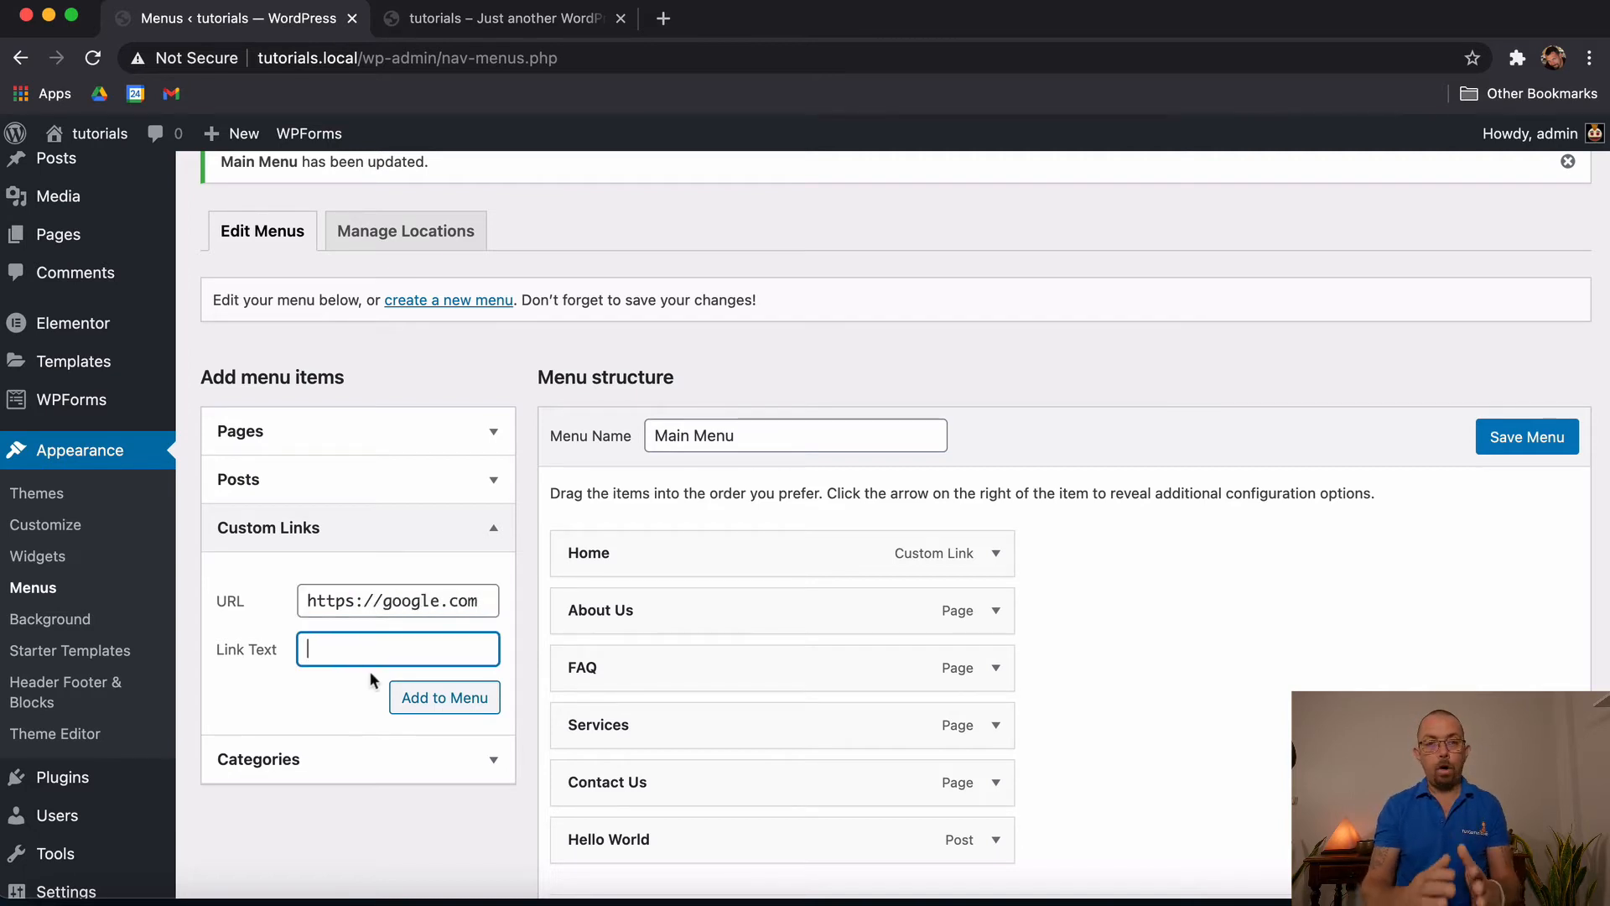
{"action": "type", "text": "Google"}
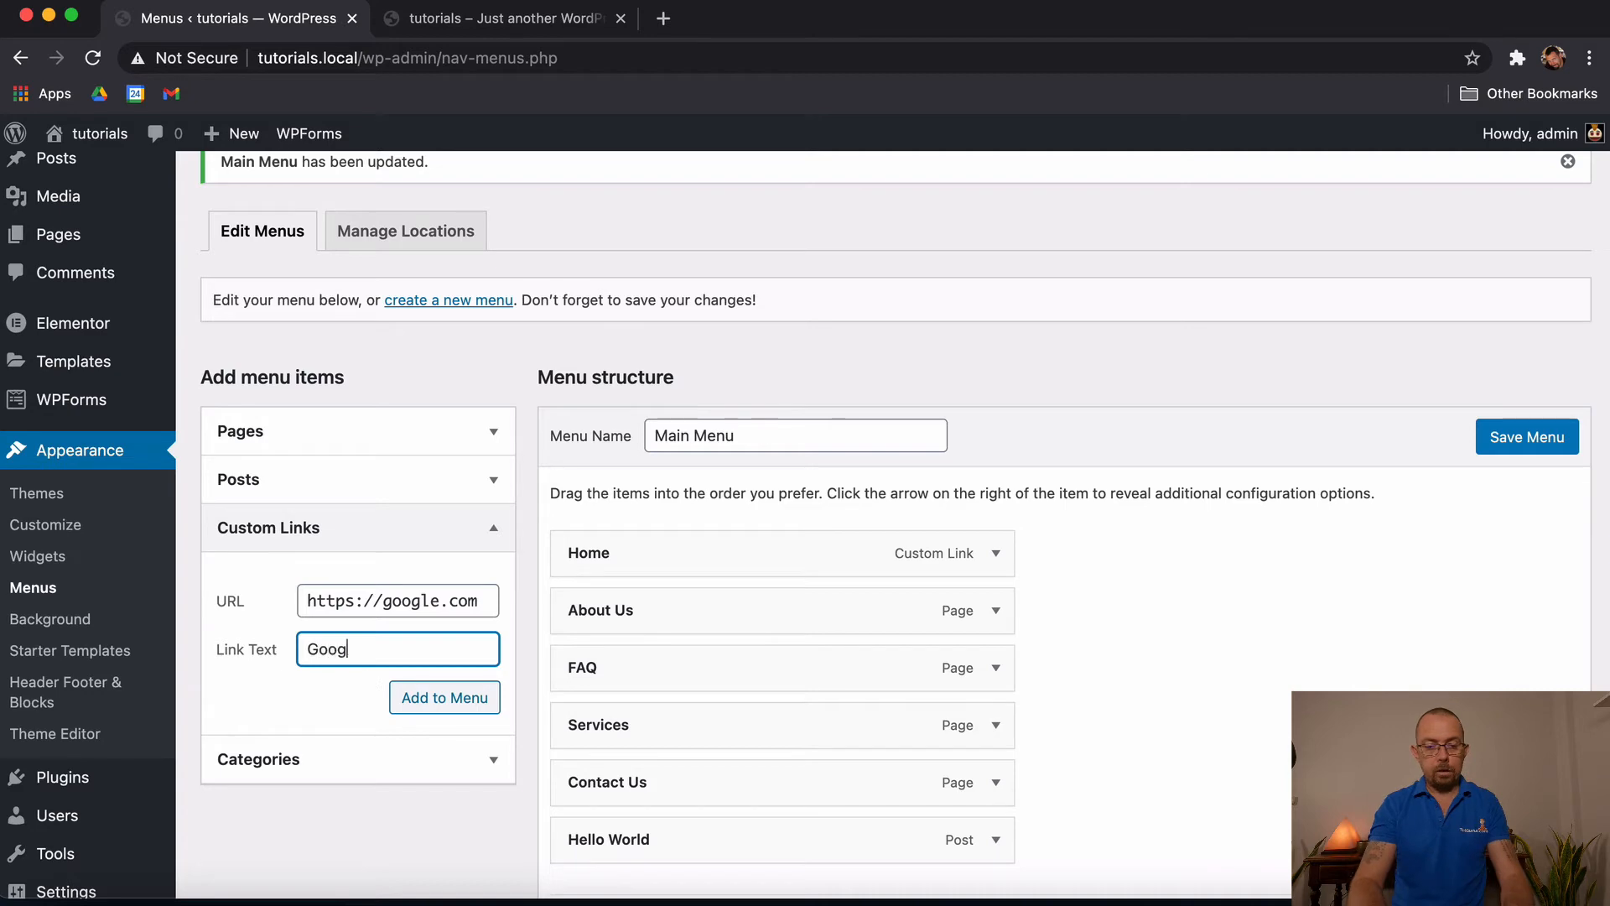
{"action": "left_click", "coordinate": [457, 701]}
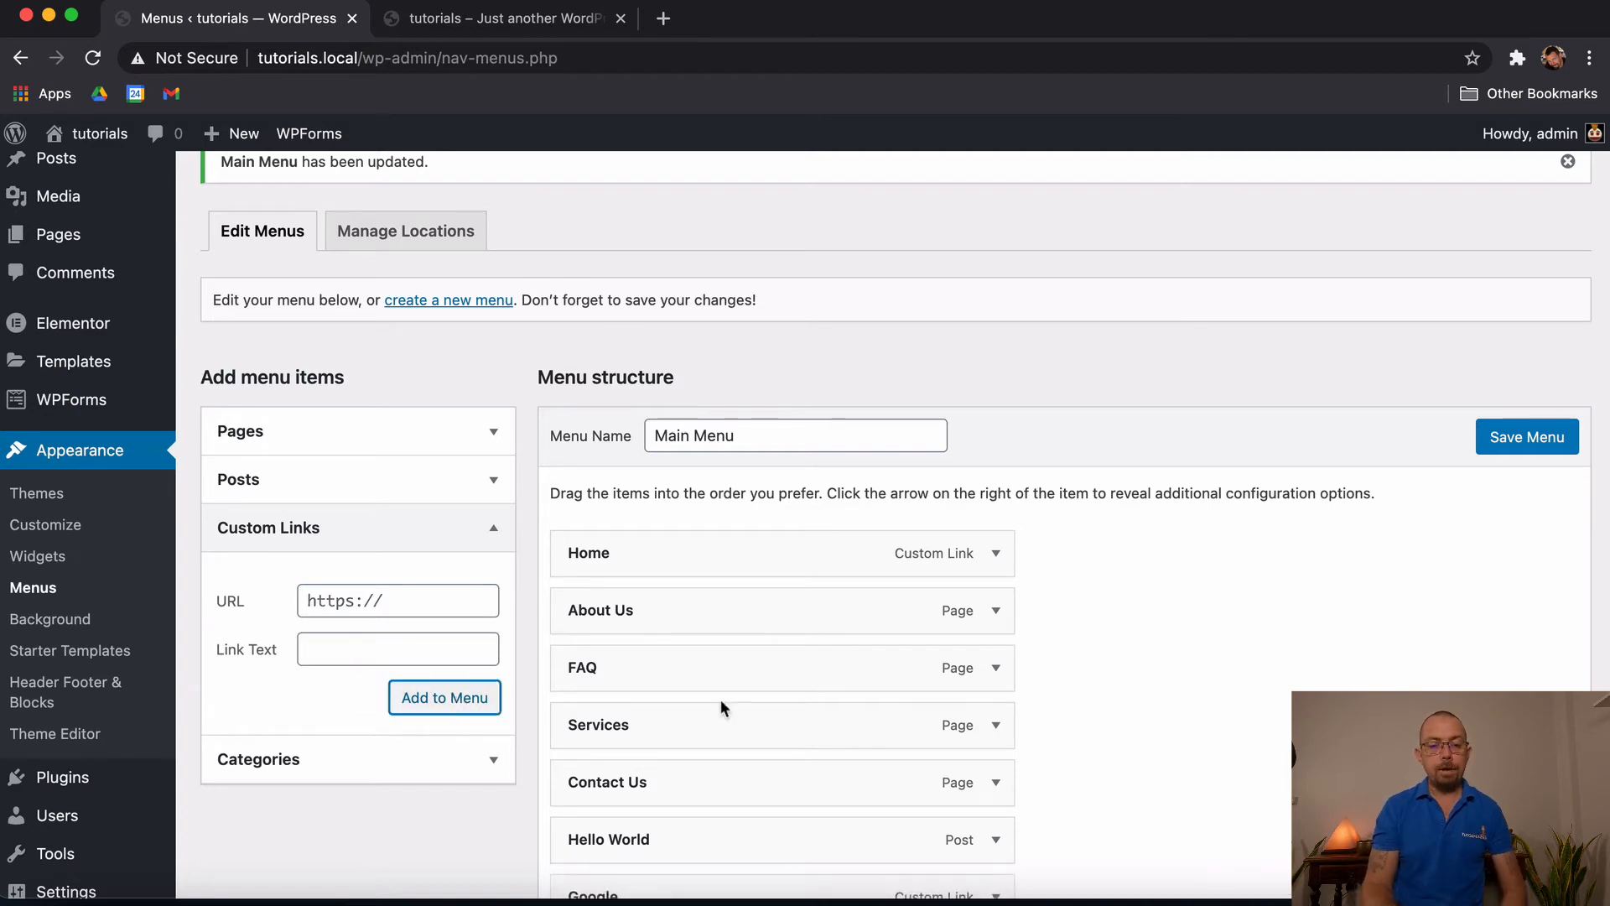
Step: Save Main Menu with the Google link and check the navigation on the live front page
{"action": "scroll", "coordinate": [827, 696], "scroll_direction": "down", "scroll_amount": 2}
{"action": "left_click", "coordinate": [1528, 265]}
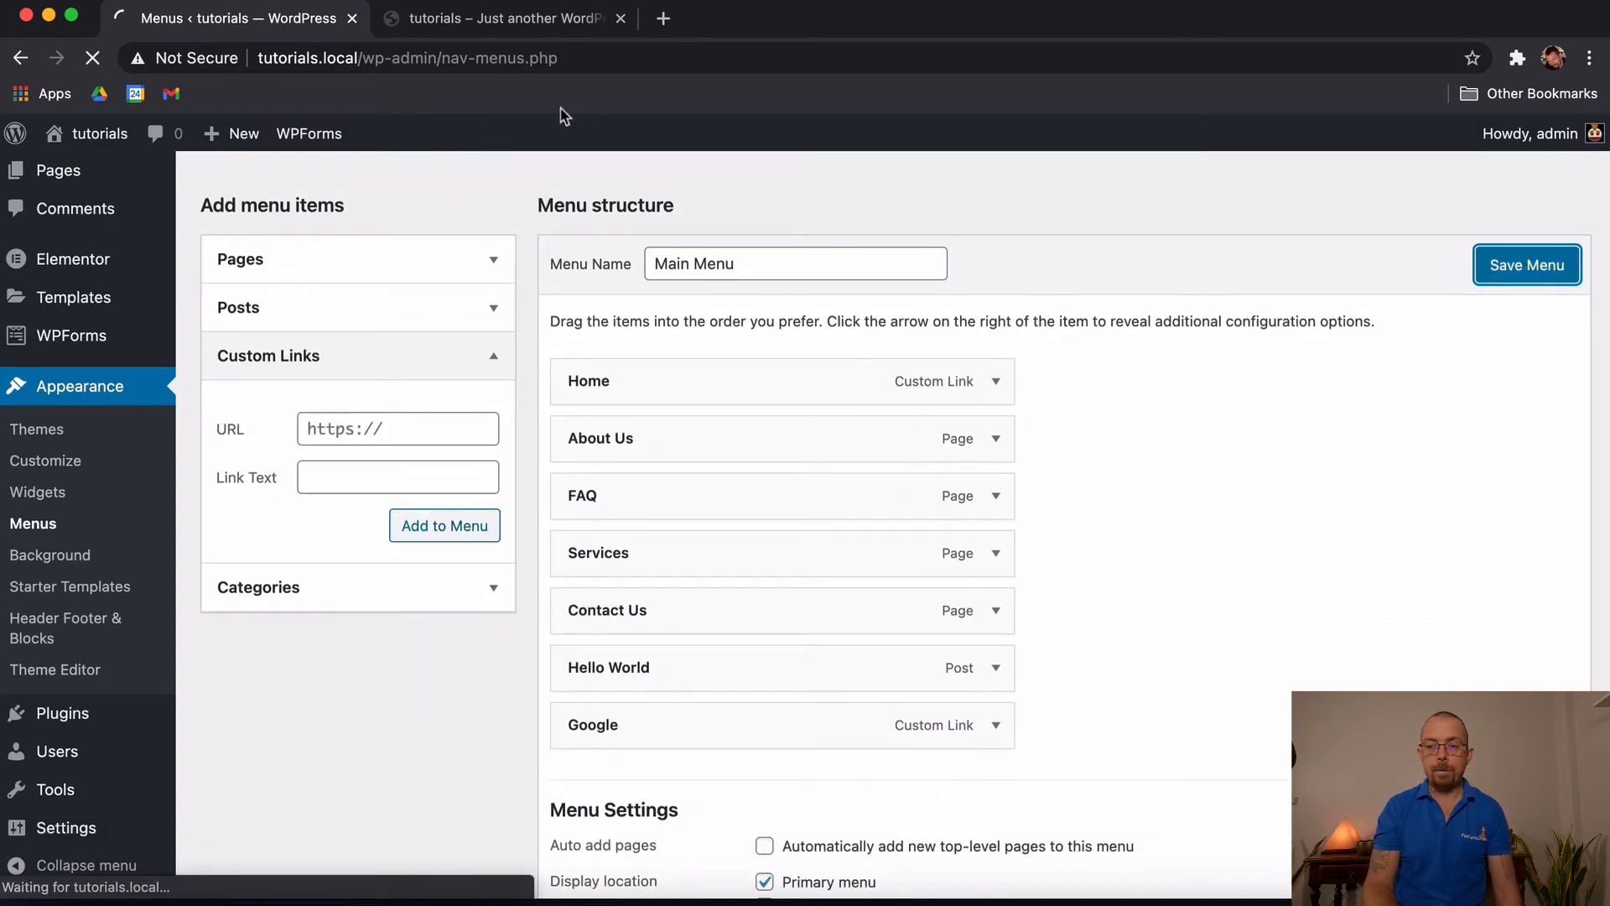
{"action": "left_click", "coordinate": [451, 20]}
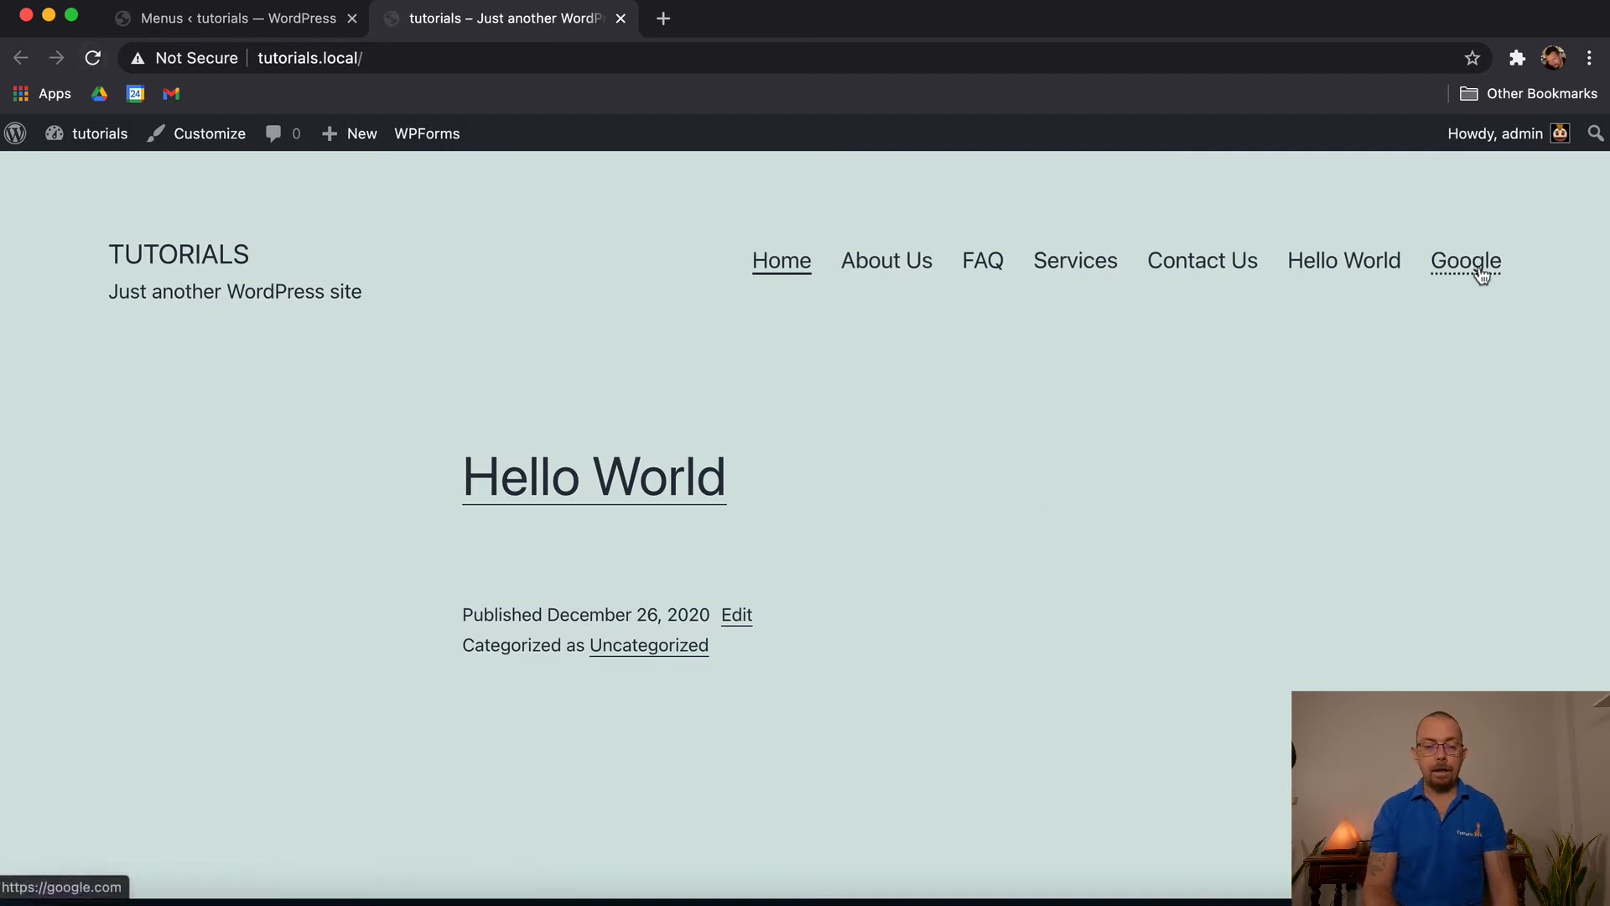
Step: Add the Uncategorized and youtube videos categories to the end of Main Menu from the full category list
{"action": "left_click", "coordinate": [288, 24]}
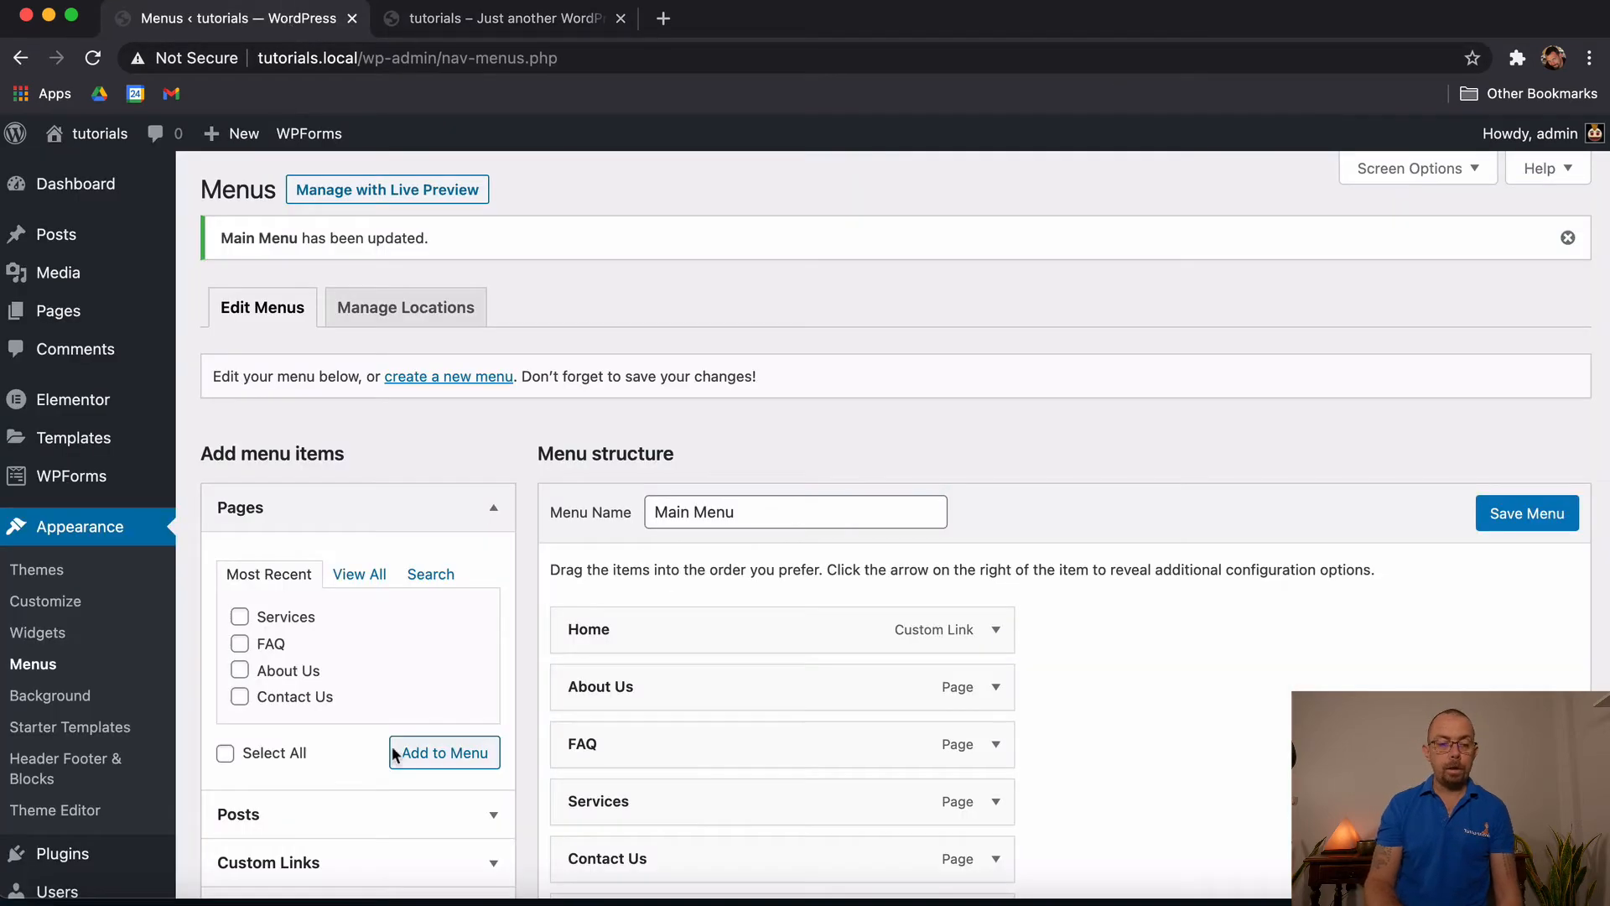
{"action": "scroll", "coordinate": [780, 629], "scroll_direction": "down", "scroll_amount": 5}
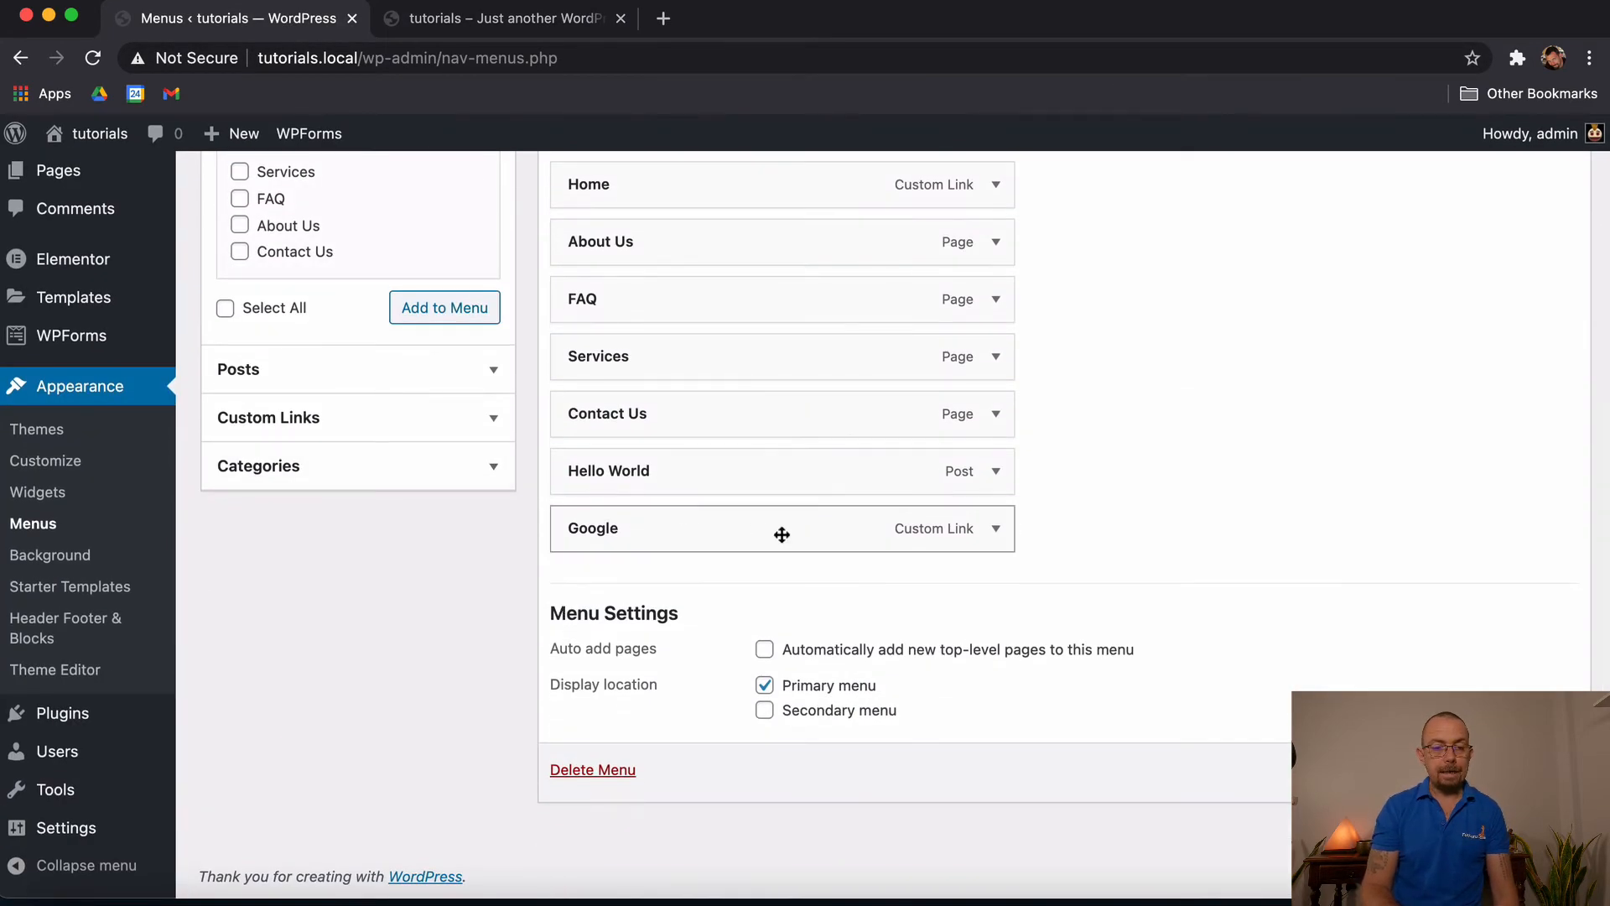
{"action": "scroll", "coordinate": [1003, 561], "scroll_direction": "up", "scroll_amount": 1}
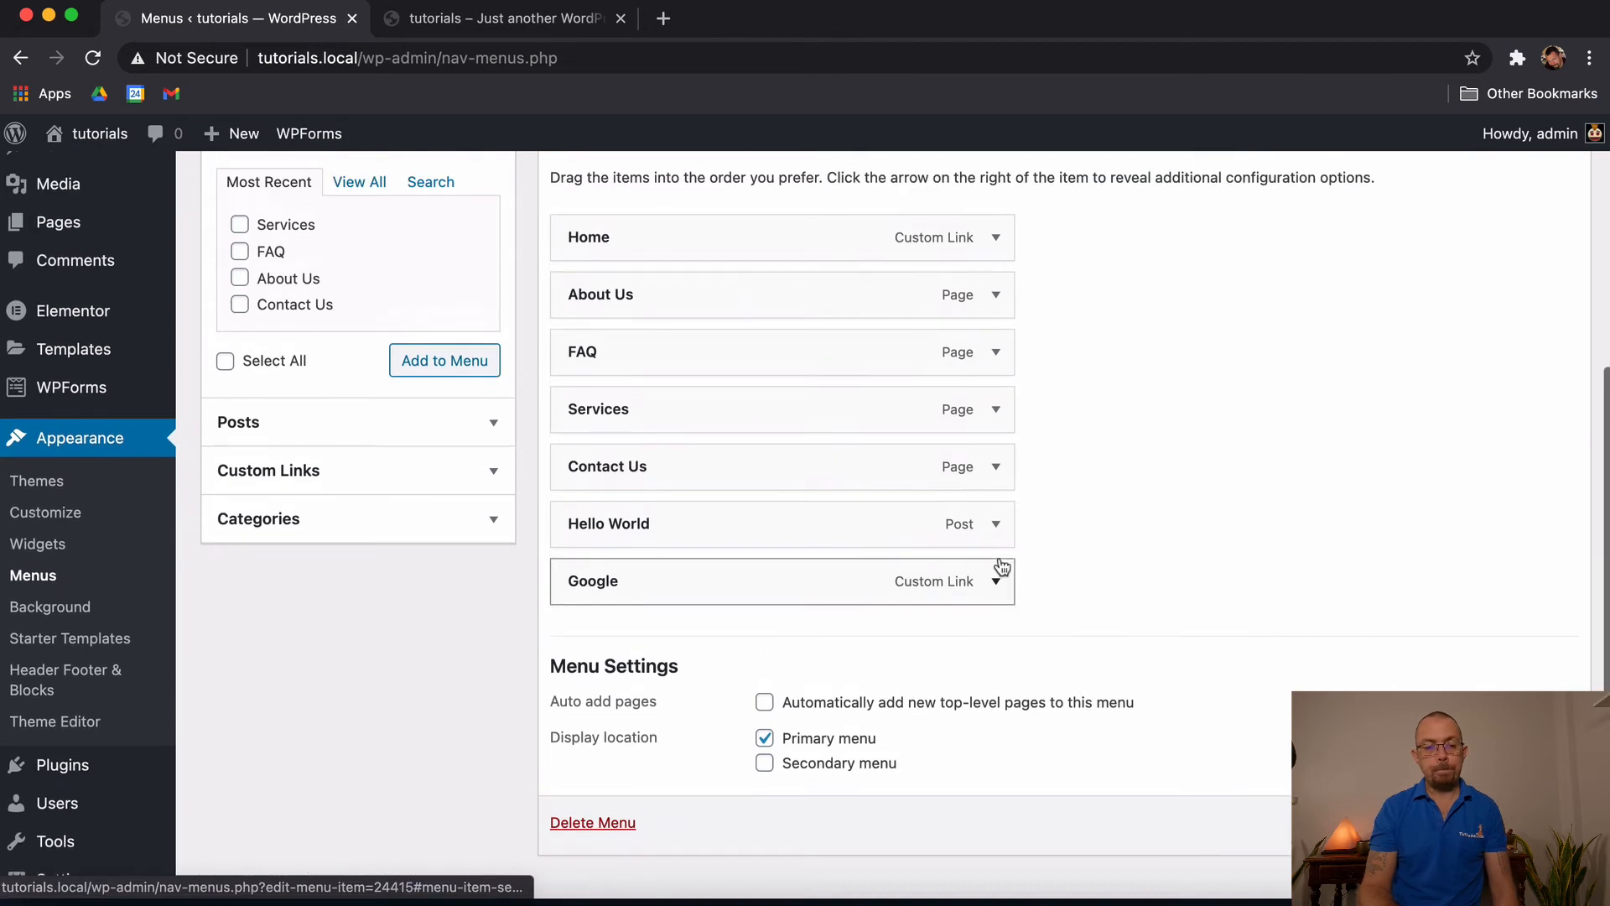
{"action": "left_click", "coordinate": [486, 525]}
{"action": "scroll", "coordinate": [387, 578], "scroll_direction": "up", "scroll_amount": 2}
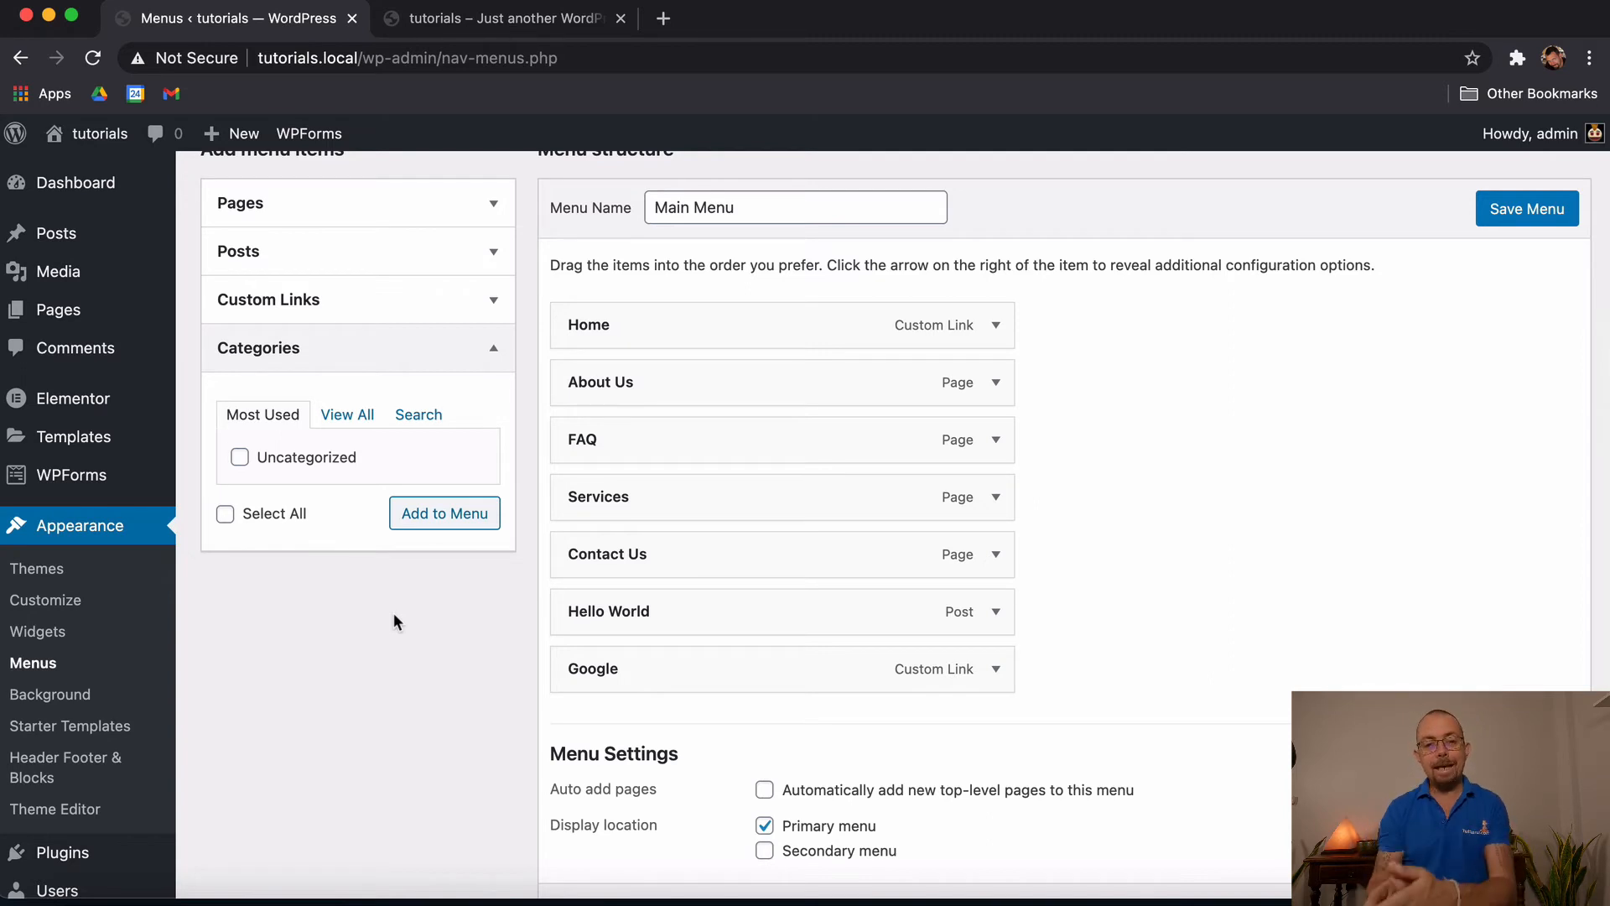
{"action": "scroll", "coordinate": [744, 587], "scroll_direction": "up", "scroll_amount": 1}
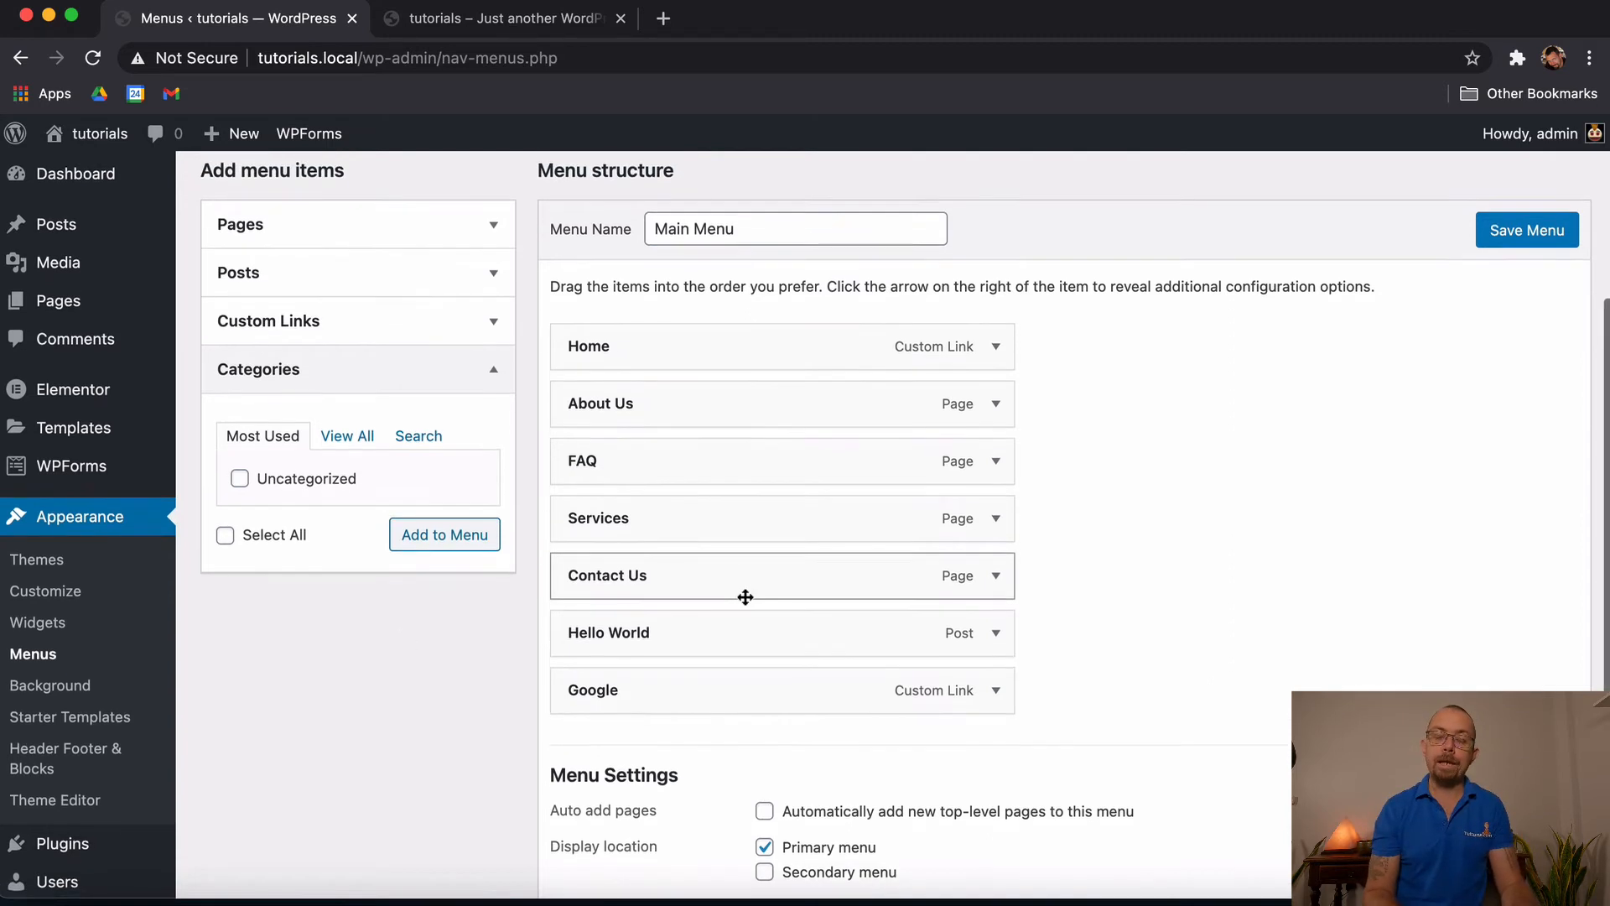
{"action": "scroll", "coordinate": [745, 597], "scroll_direction": "down", "scroll_amount": 1}
{"action": "scroll", "coordinate": [746, 597], "scroll_direction": "up", "scroll_amount": 1}
{"action": "scroll", "coordinate": [746, 597], "scroll_direction": "down", "scroll_amount": 1}
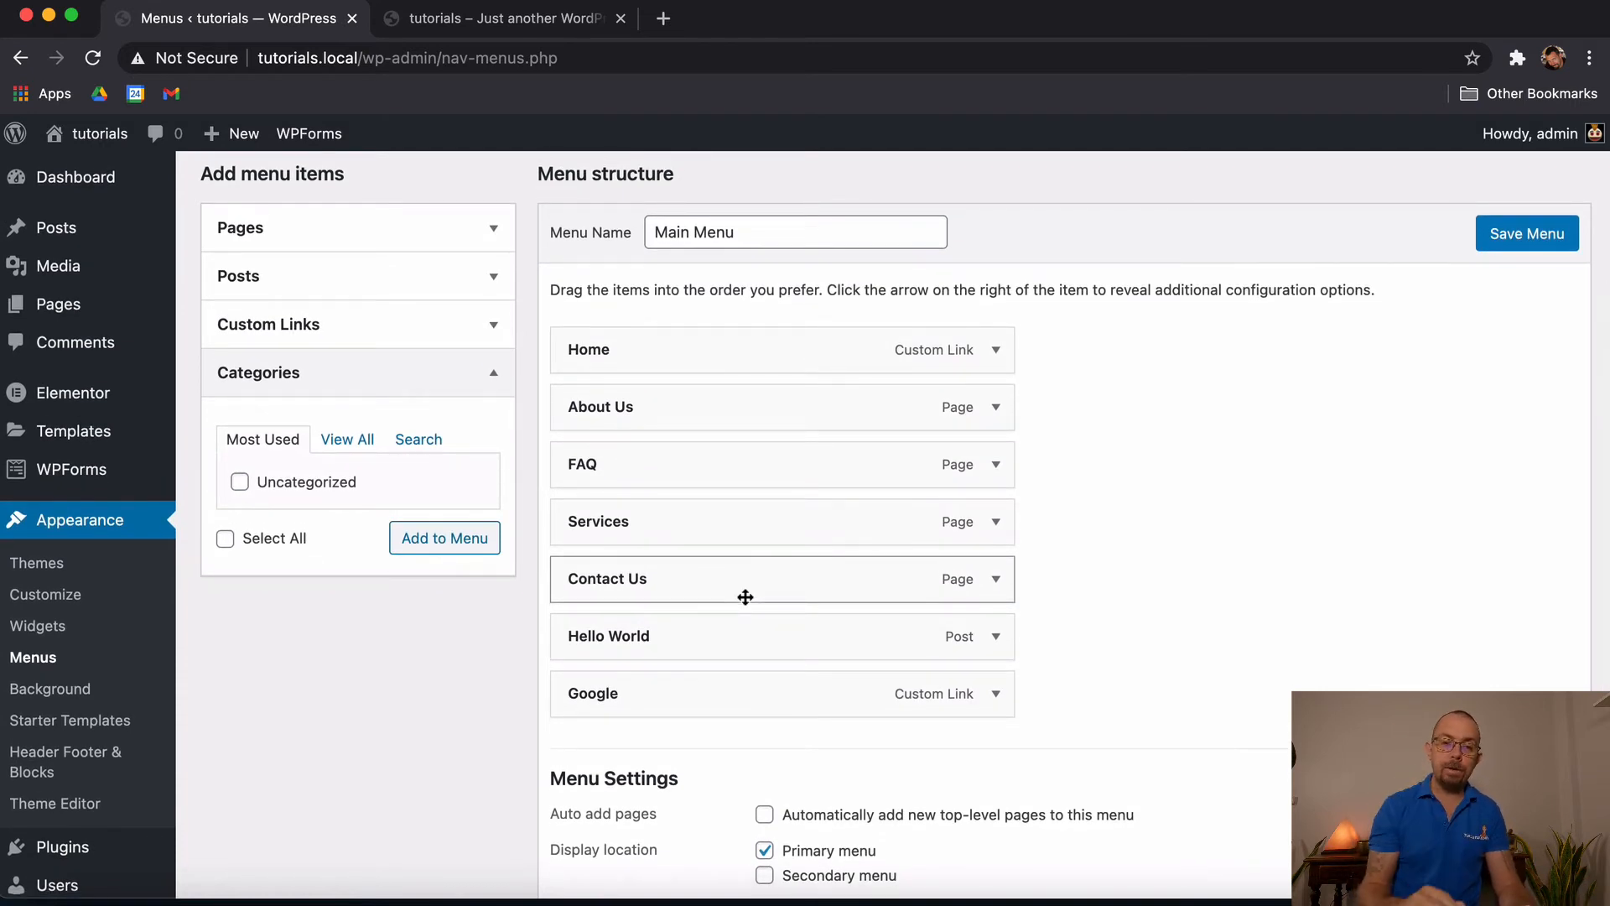
{"action": "scroll", "coordinate": [745, 597], "scroll_direction": "up", "scroll_amount": 3}
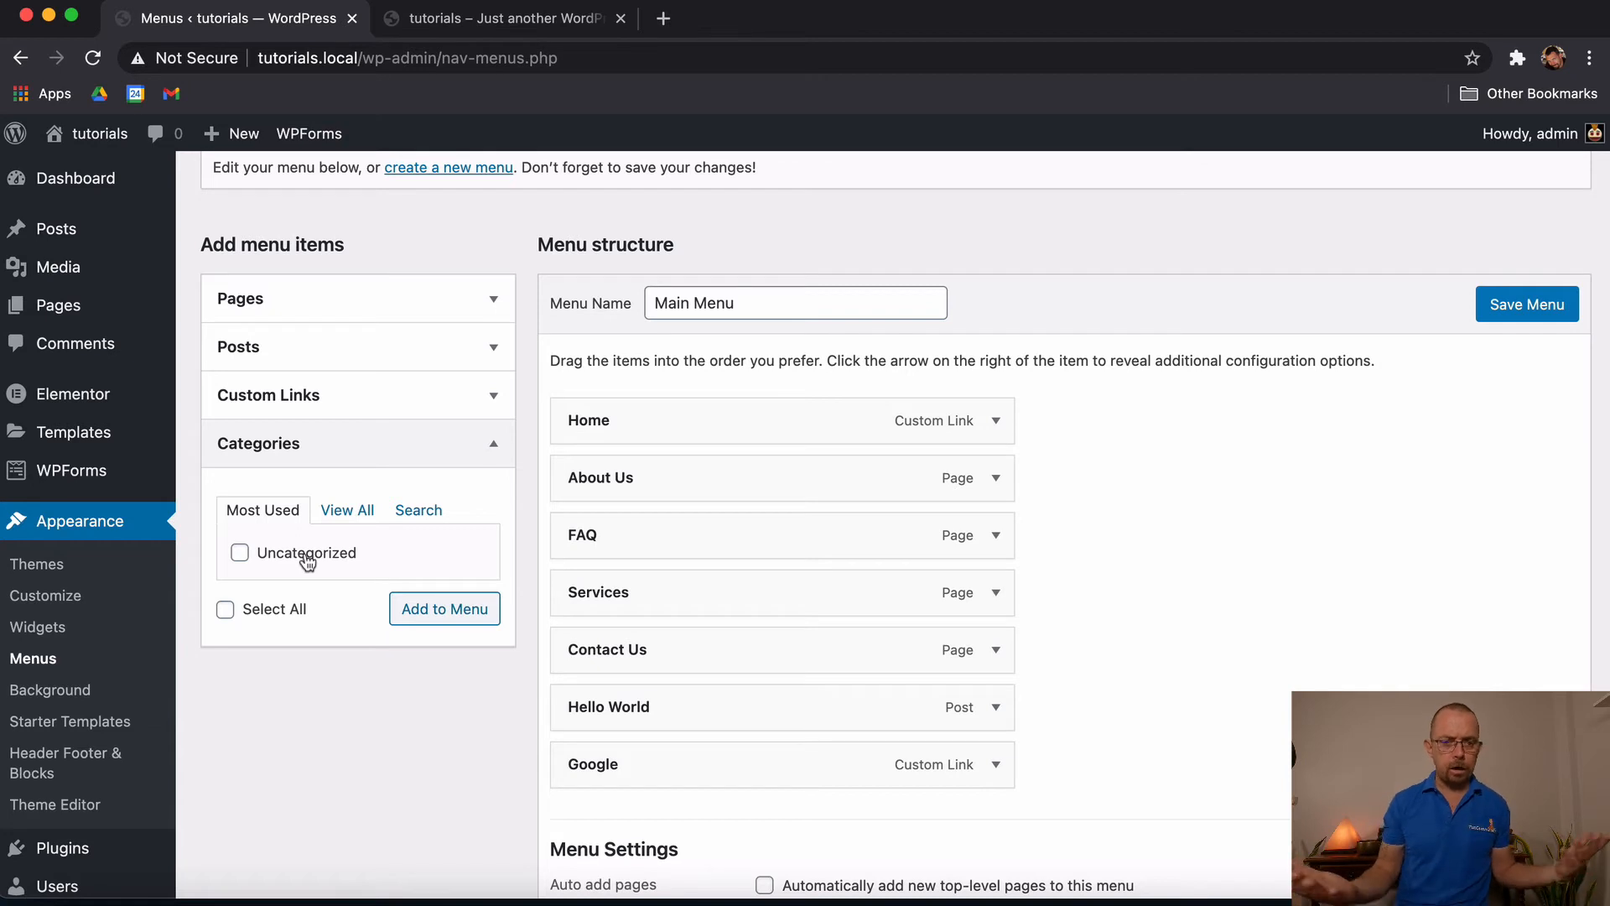
{"action": "left_click", "coordinate": [361, 512]}
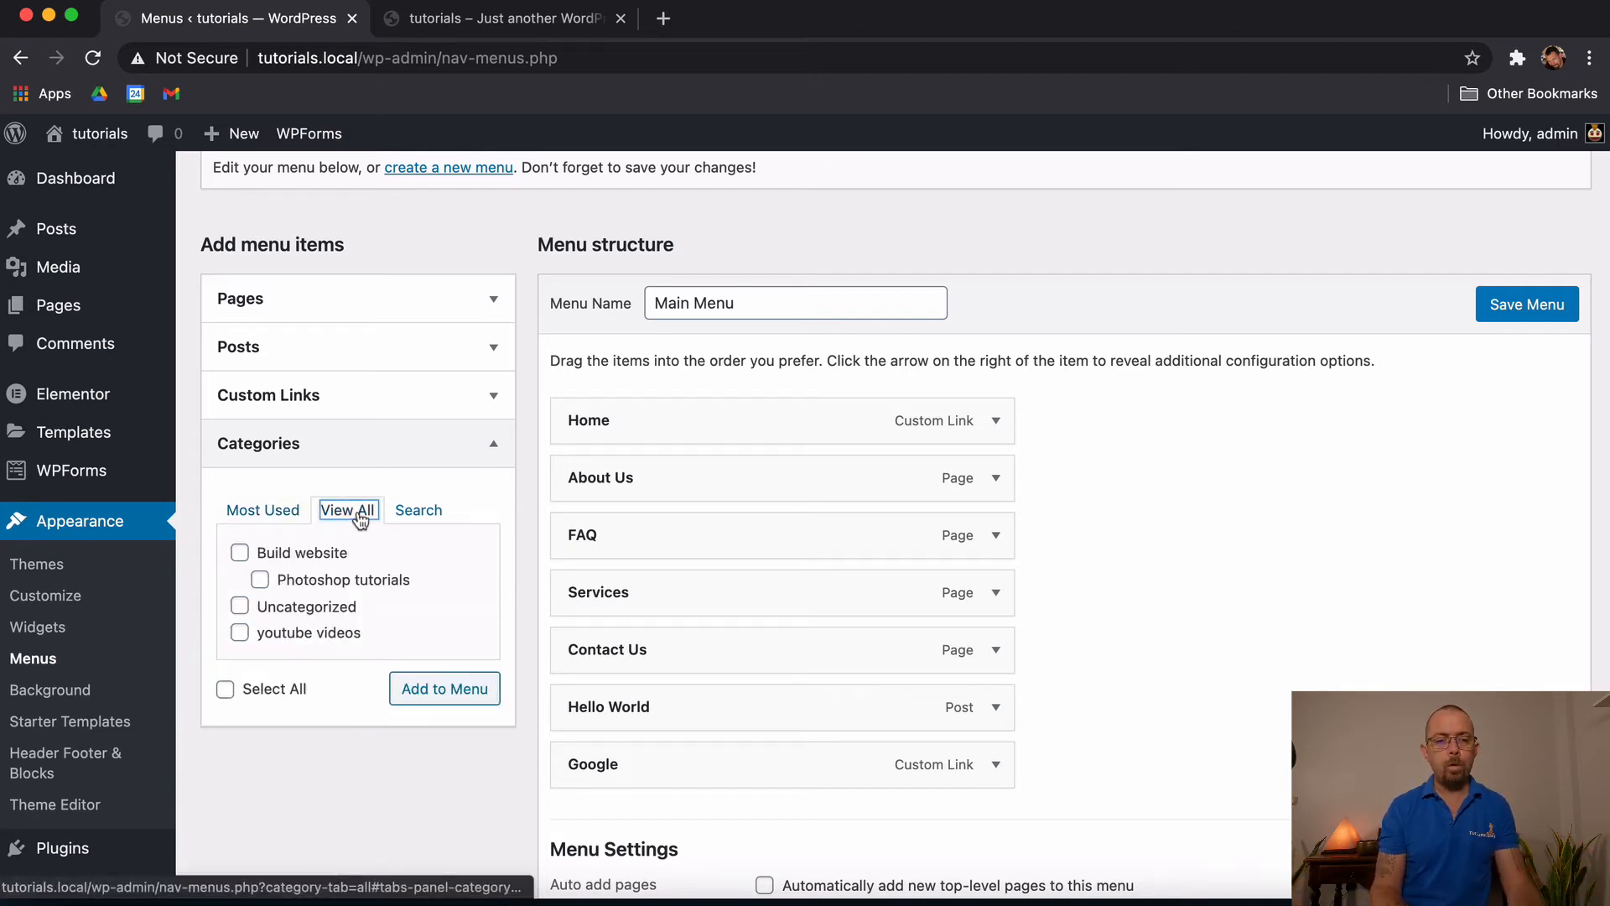
{"action": "left_click", "coordinate": [240, 635]}
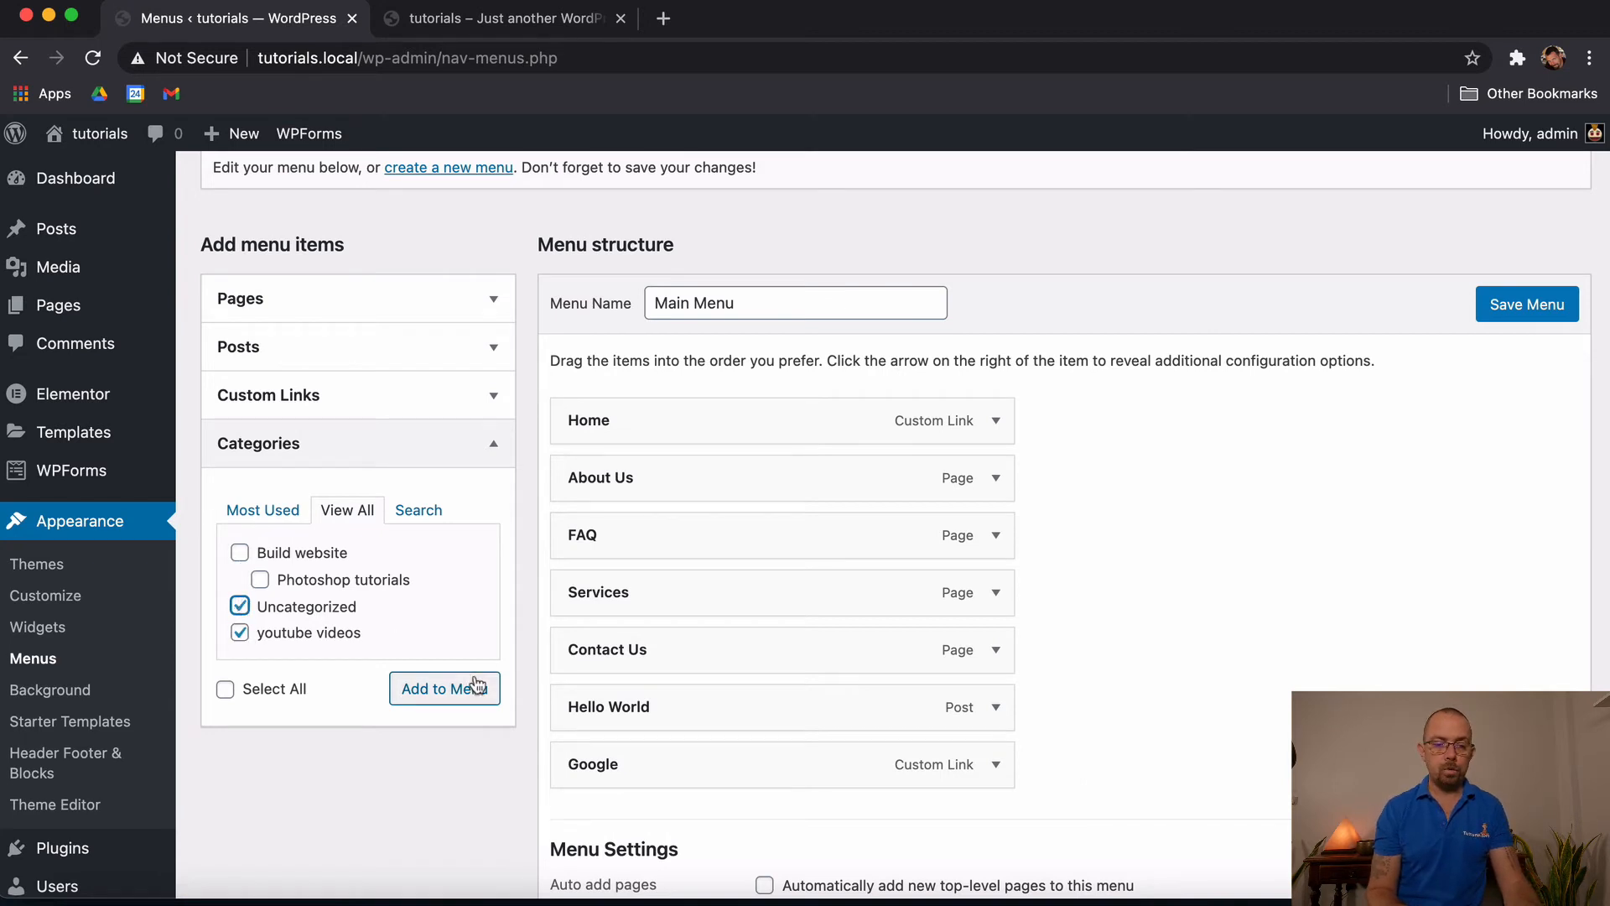
{"action": "left_click", "coordinate": [458, 704]}
{"action": "scroll", "coordinate": [662, 612], "scroll_direction": "down", "scroll_amount": 3}
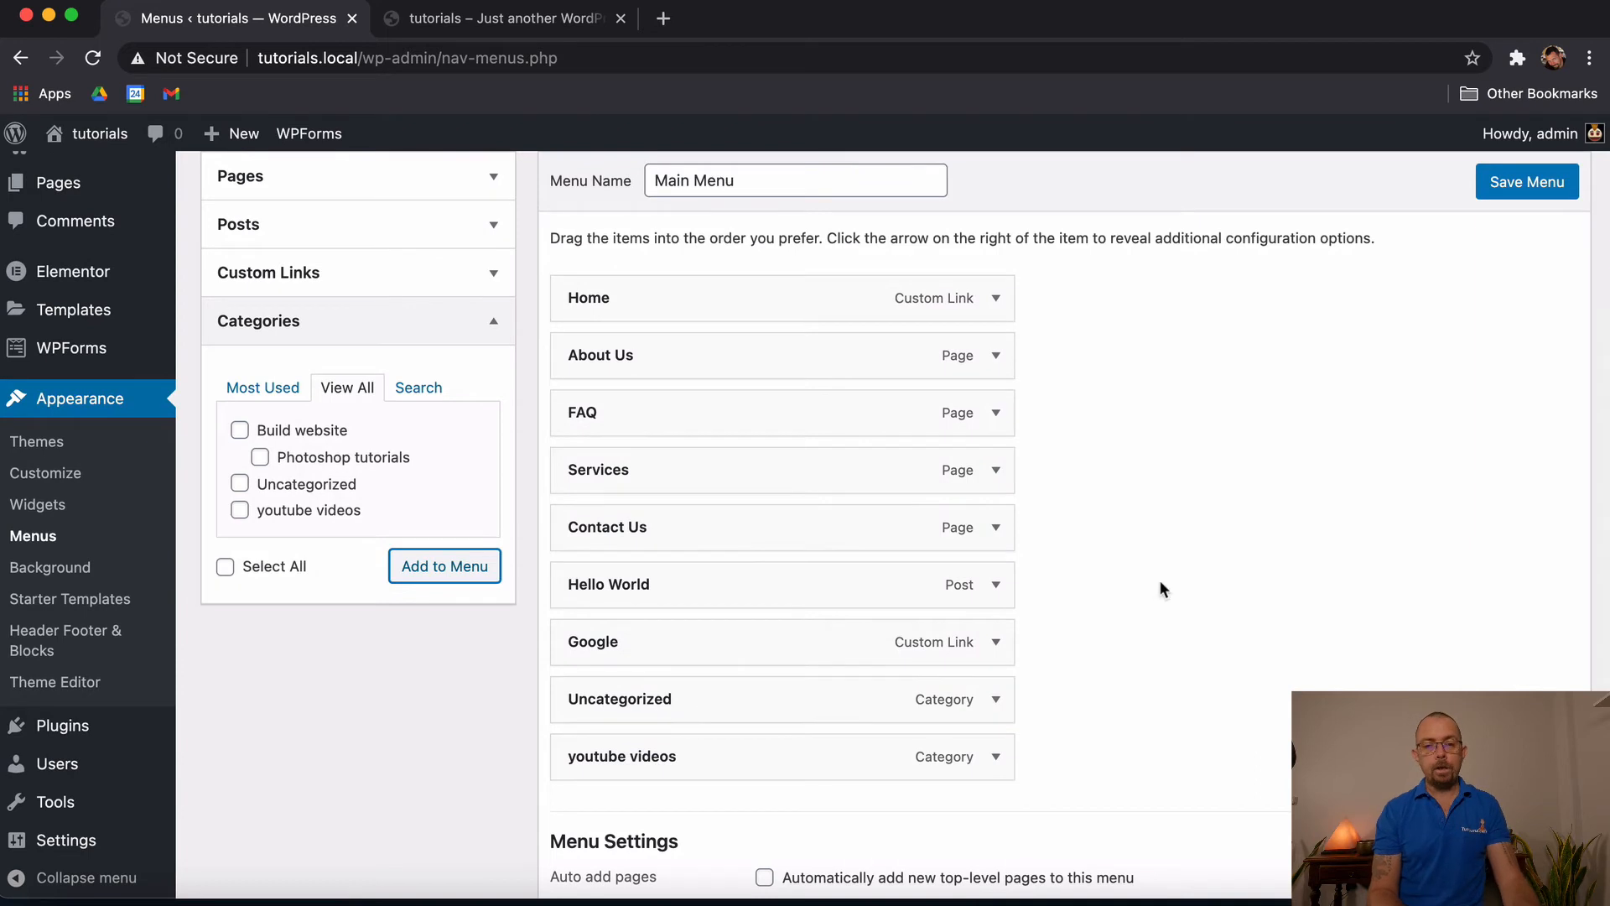
Step: Remove the youtube videos and Uncategorized category items from Main Menu
{"action": "scroll", "coordinate": [1161, 582], "scroll_direction": "up", "scroll_amount": 1}
{"action": "scroll", "coordinate": [1050, 522], "scroll_direction": "down", "scroll_amount": 1}
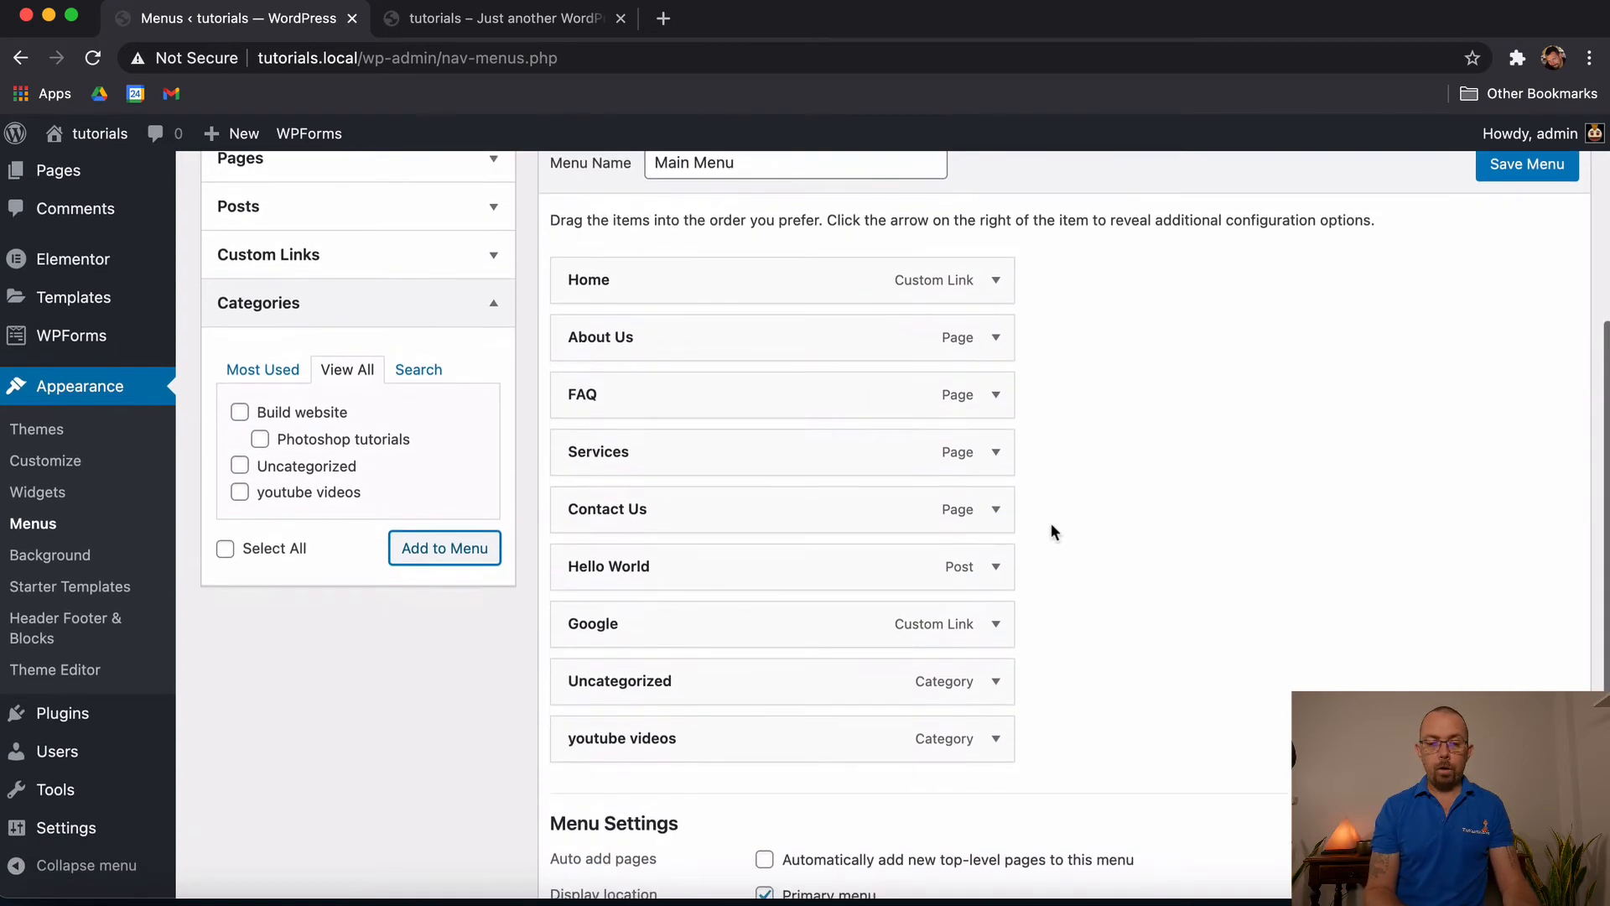
{"action": "scroll", "coordinate": [1051, 526], "scroll_direction": "up", "scroll_amount": 1}
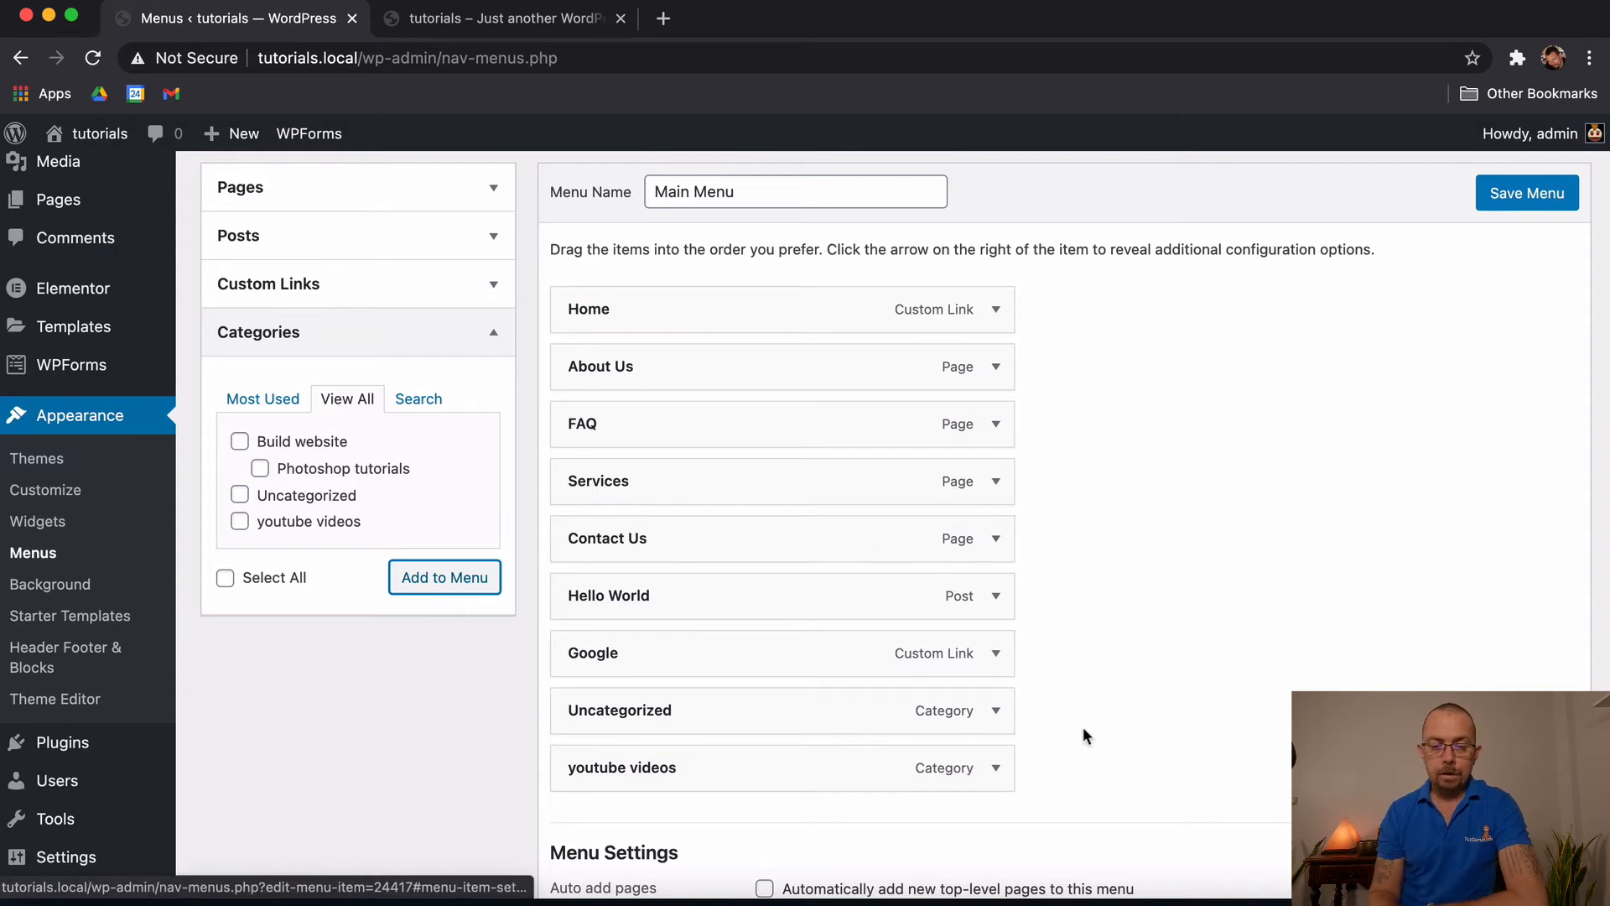
{"action": "scroll", "coordinate": [968, 692], "scroll_direction": "down", "scroll_amount": 2}
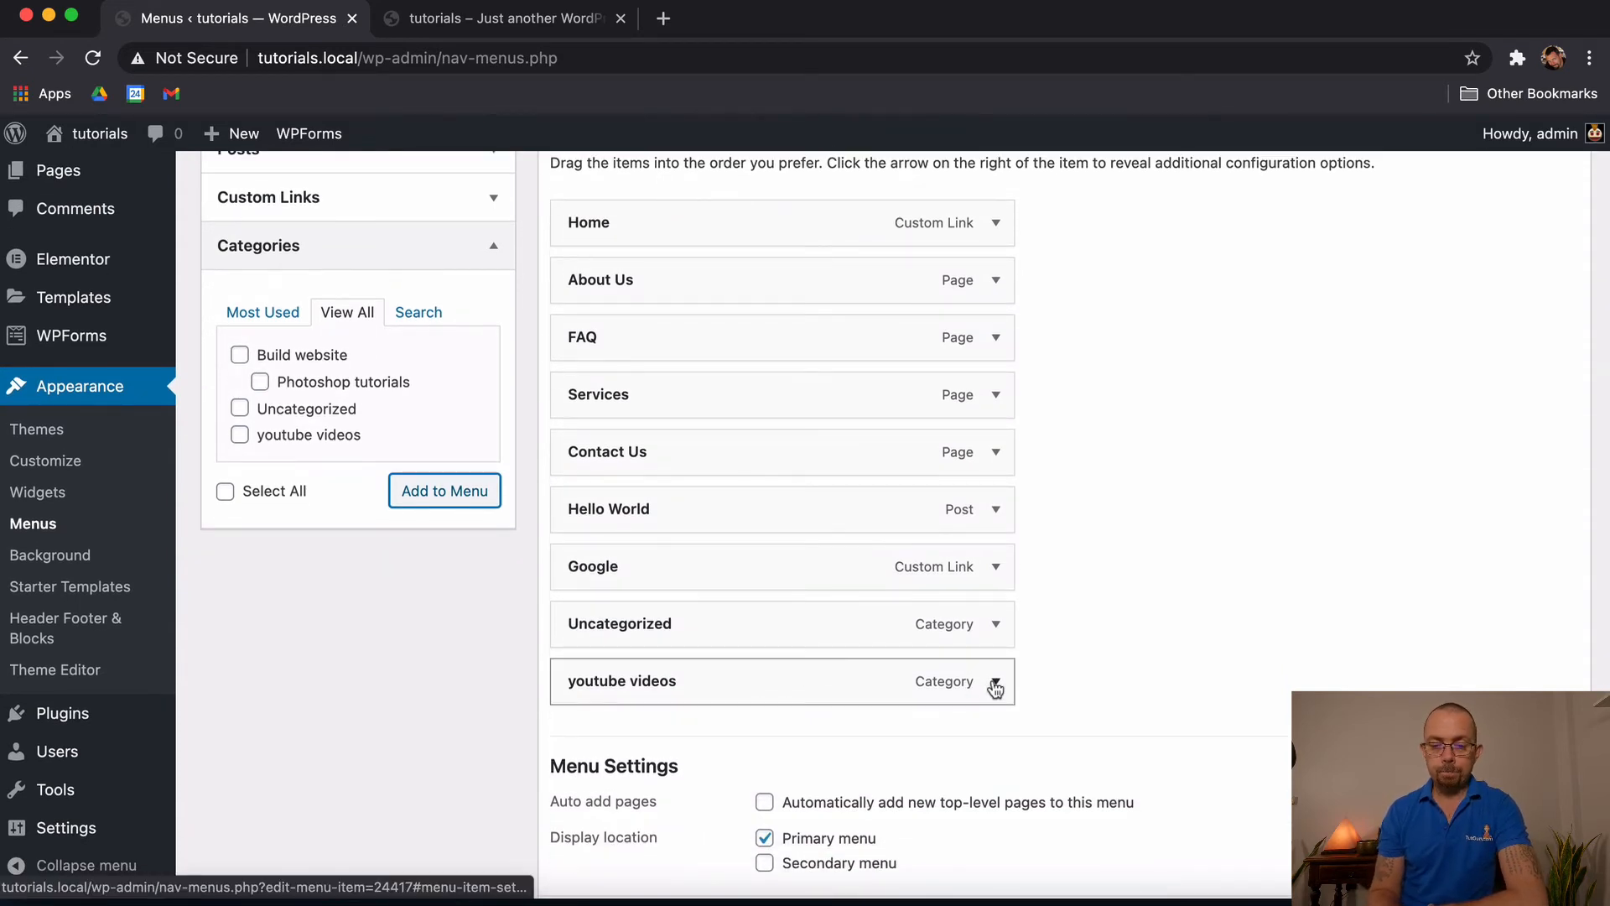
{"action": "left_click", "coordinate": [996, 686]}
{"action": "scroll", "coordinate": [996, 688], "scroll_direction": "down", "scroll_amount": 5}
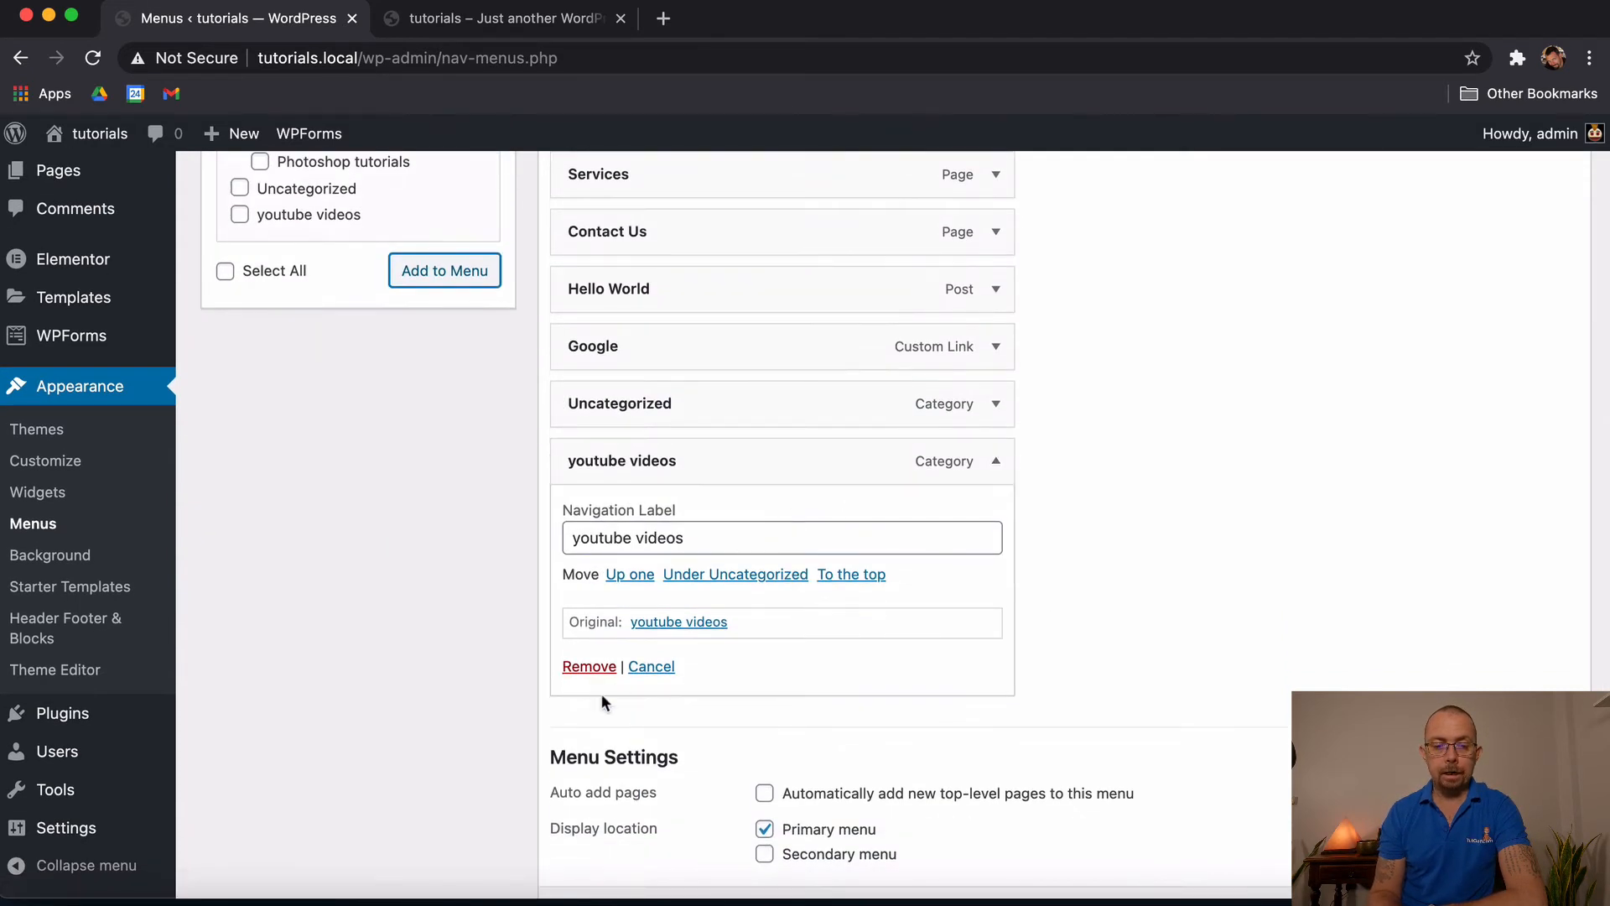
{"action": "left_click", "coordinate": [587, 669]}
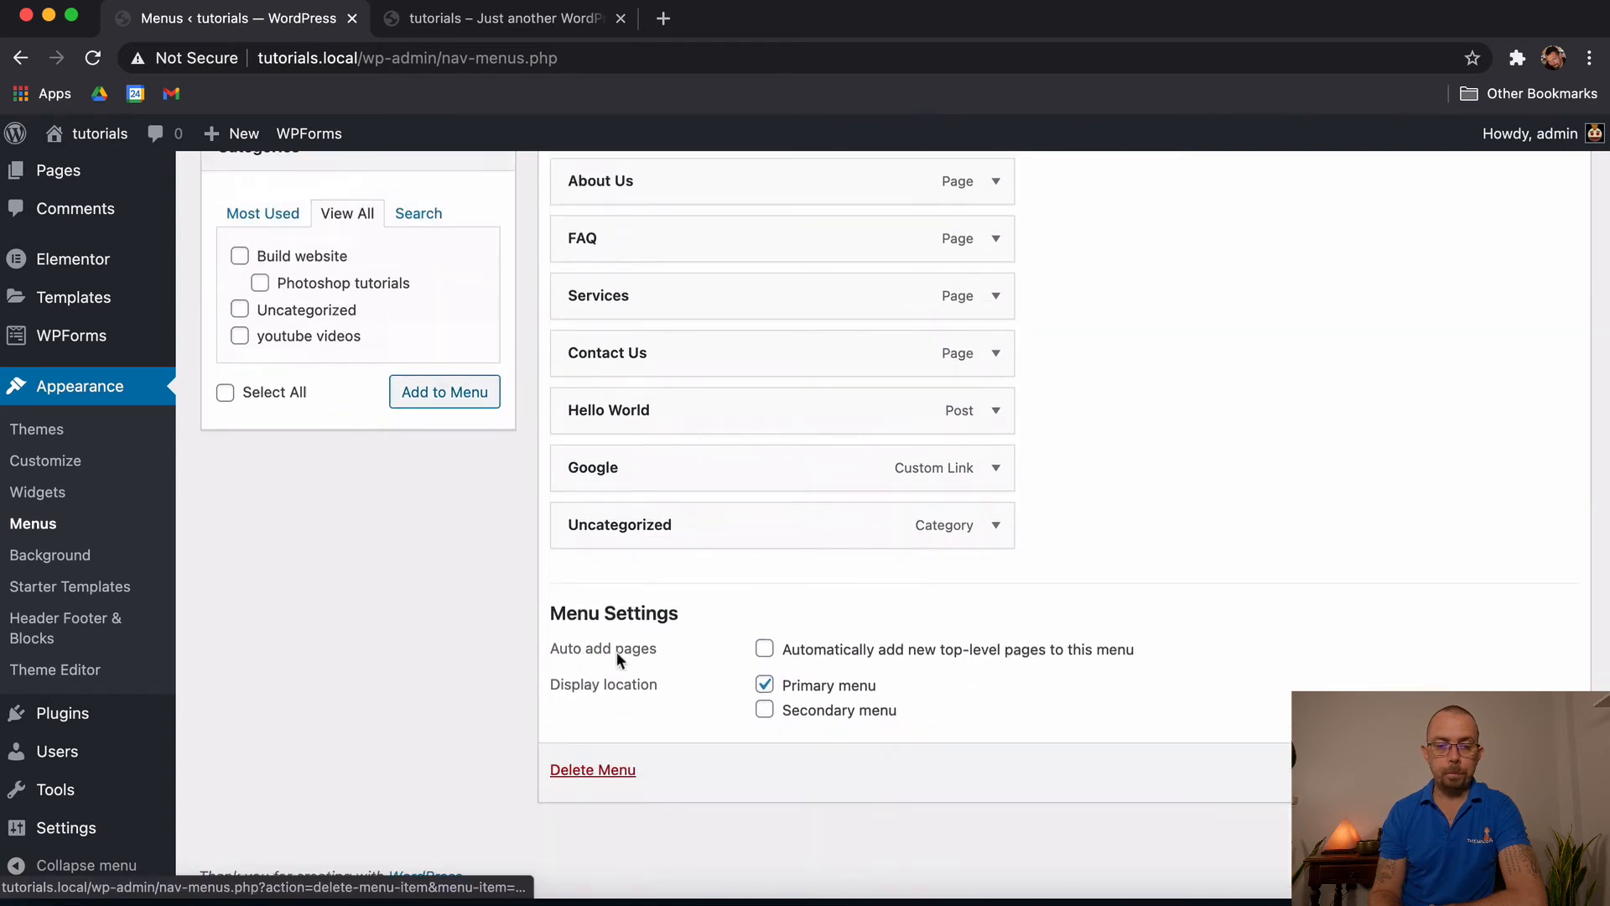
{"action": "left_click", "coordinate": [995, 530]}
{"action": "left_click", "coordinate": [586, 733]}
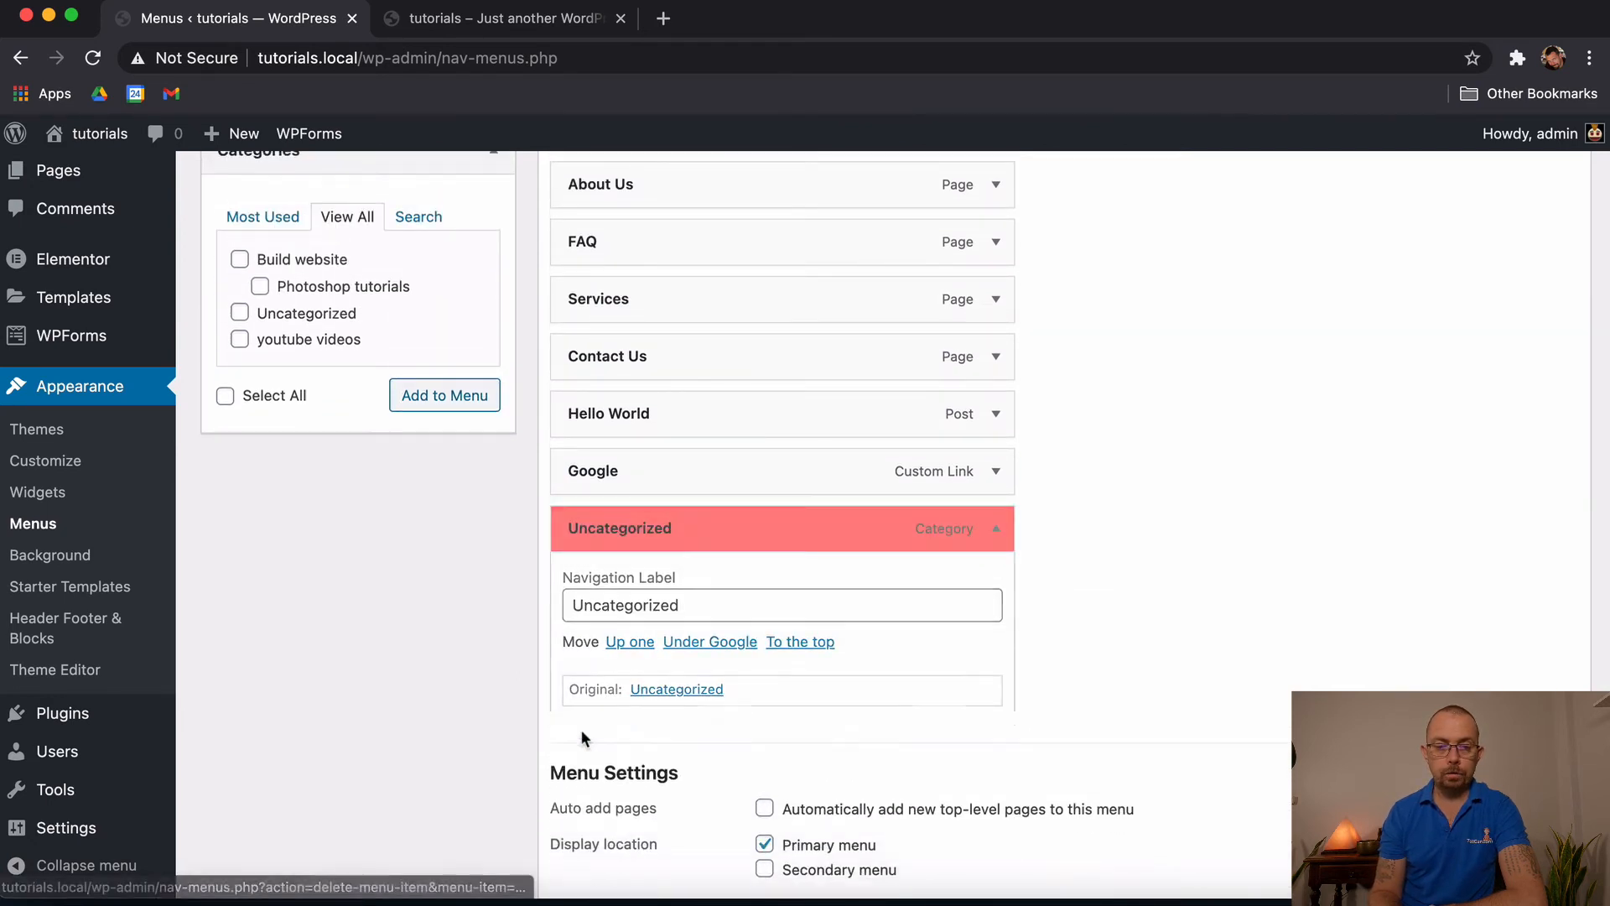
Step: Move the FAQ item up one place, above About Us, using its item settings
{"action": "scroll", "coordinate": [986, 421], "scroll_direction": "up", "scroll_amount": 3}
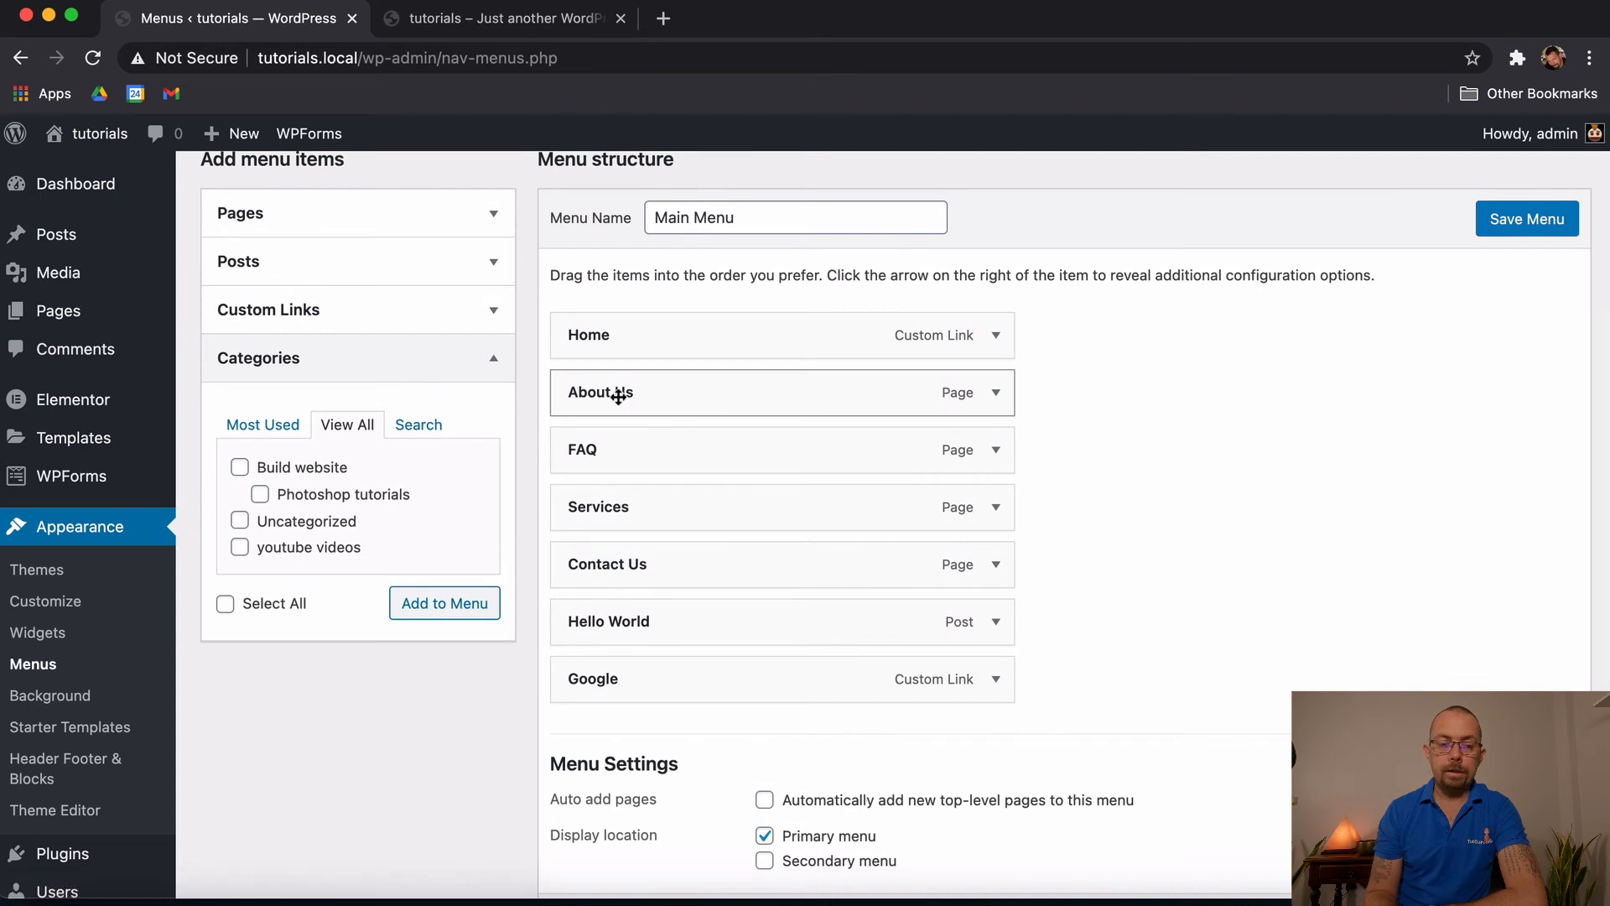
{"action": "left_click", "coordinate": [996, 453]}
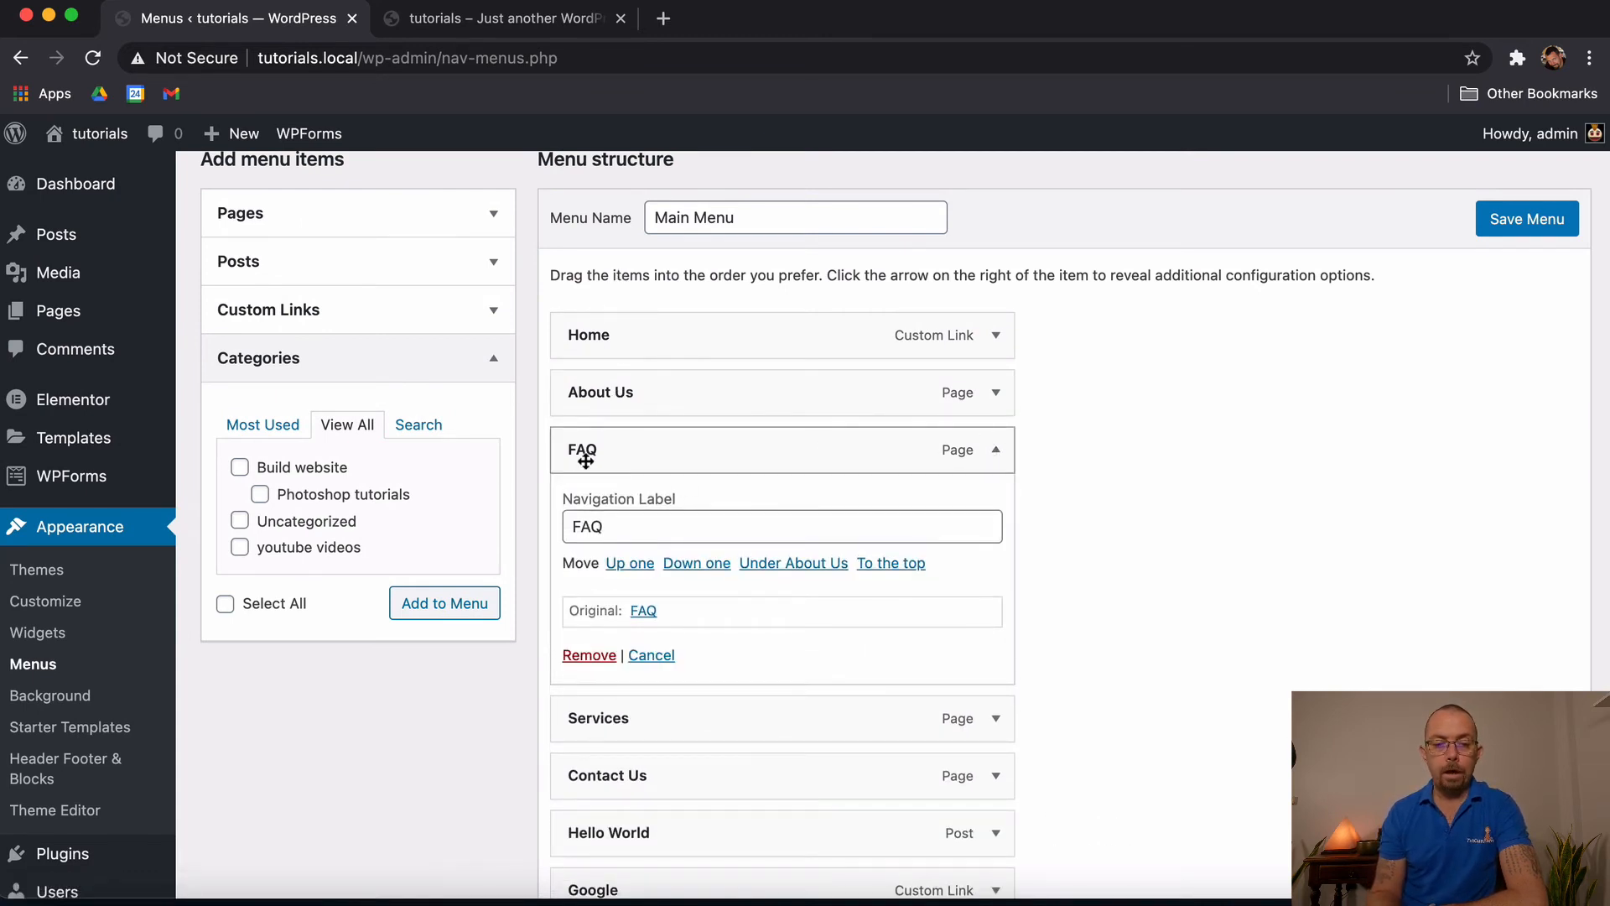
{"action": "left_click", "coordinate": [628, 562]}
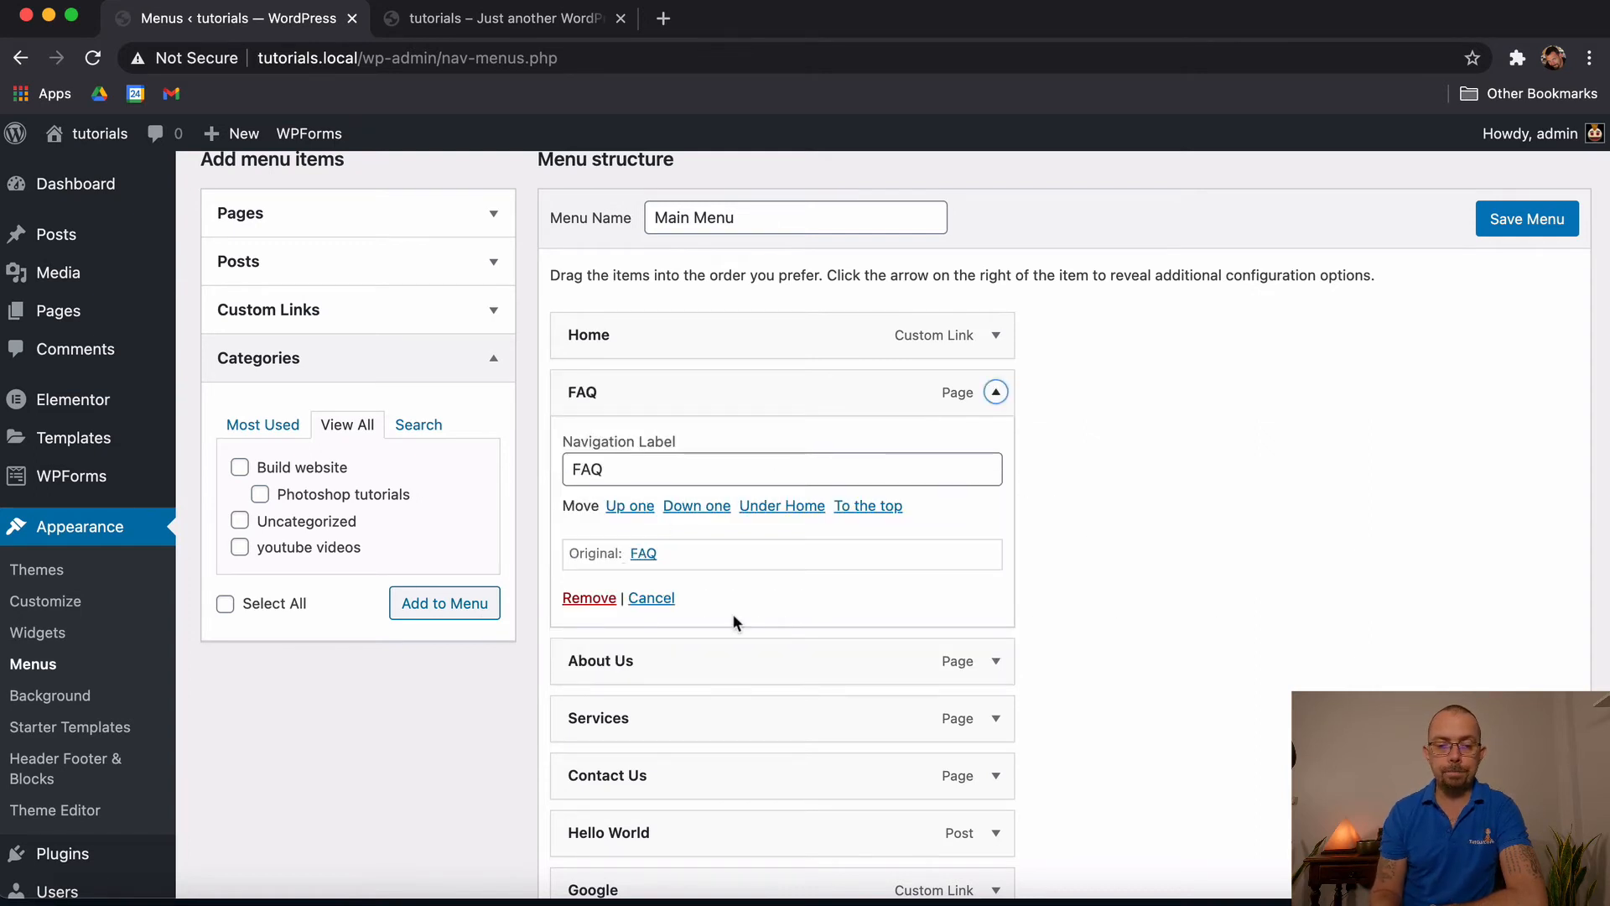
Step: Nest FAQ as a sub item under Home, return it to the top level and collapse its settings
{"action": "left_click", "coordinate": [803, 510]}
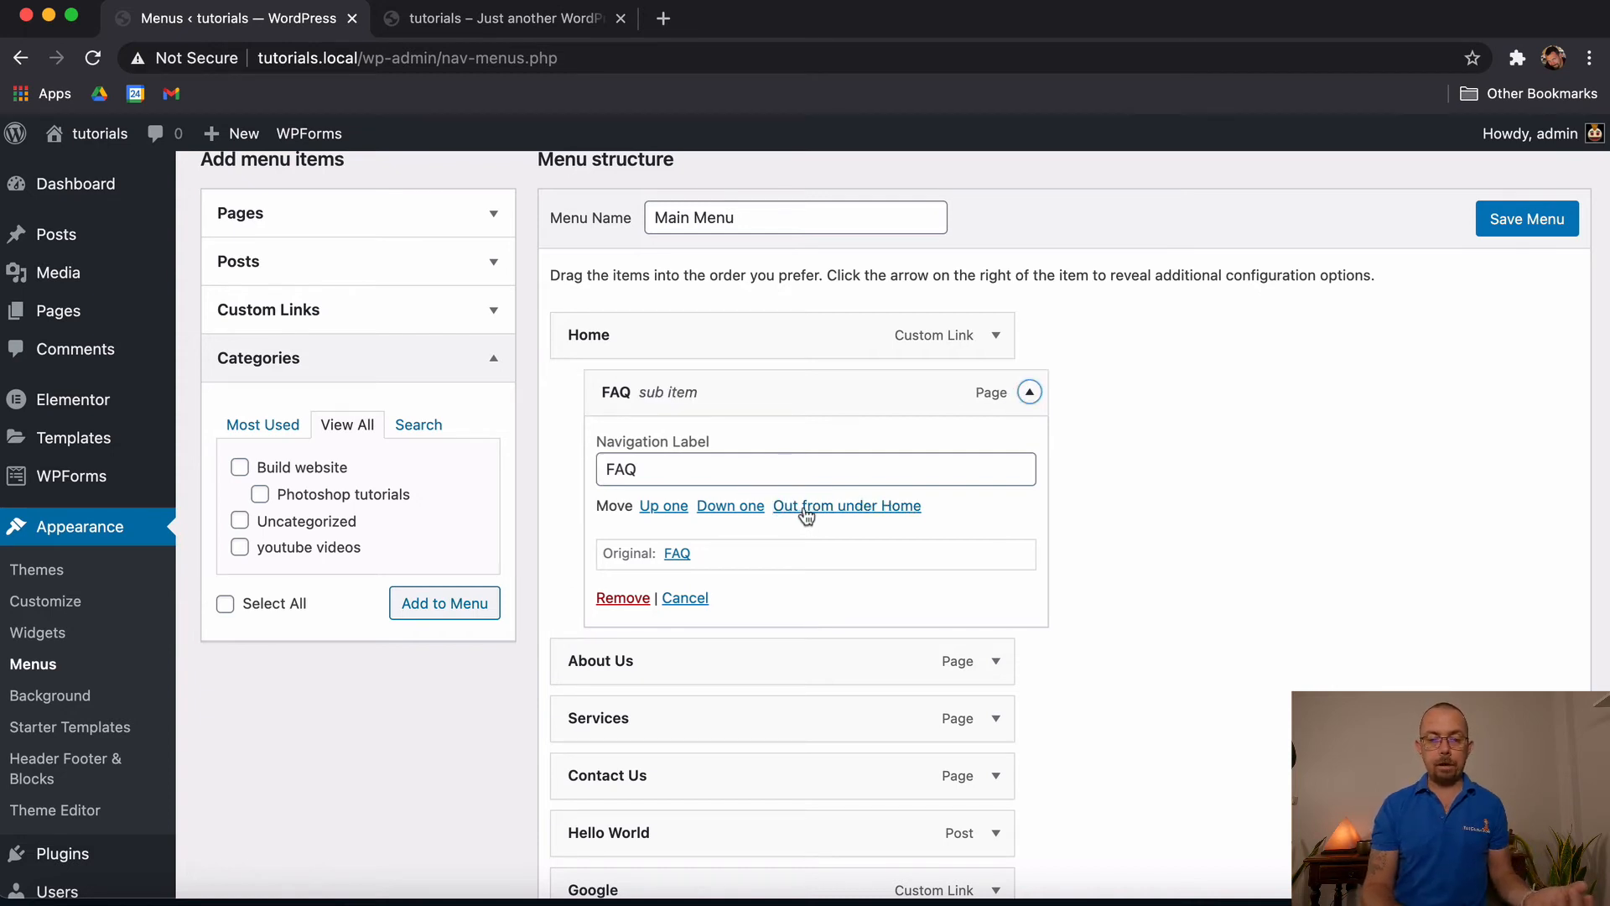
{"action": "left_click", "coordinate": [804, 508]}
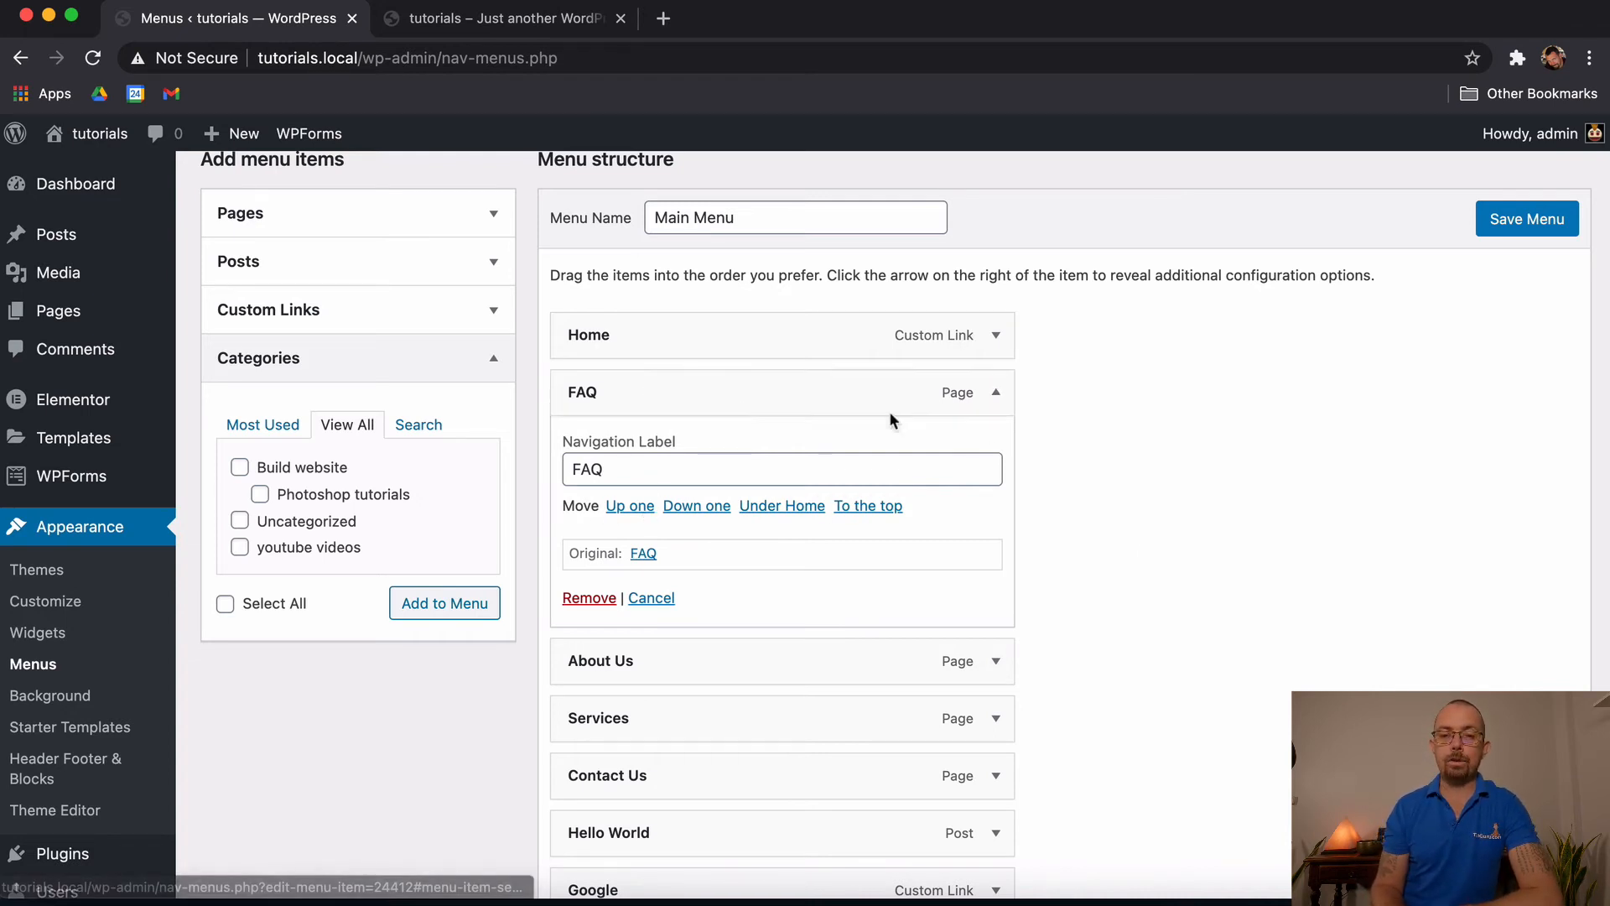
{"action": "left_click", "coordinate": [996, 393]}
{"action": "left_click_drag", "start_coordinate": [720, 389], "coordinate": [686, 392]}
{"action": "scroll", "coordinate": [1161, 673], "scroll_direction": "down", "scroll_amount": 3}
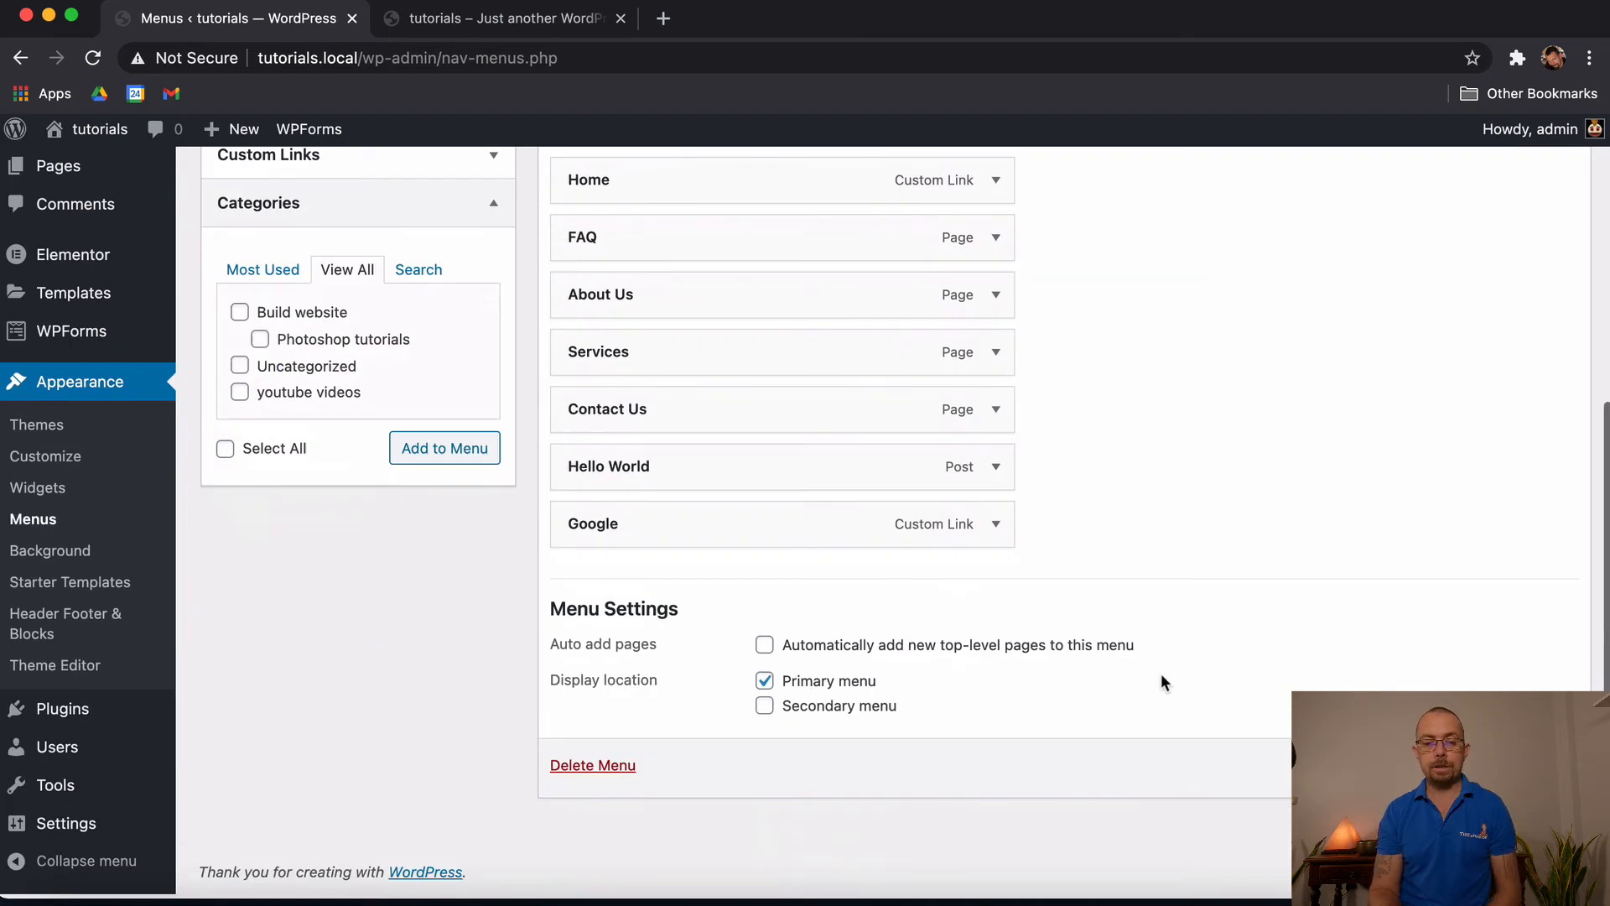
{"action": "scroll", "coordinate": [1161, 673], "scroll_direction": "up", "scroll_amount": 5}
{"action": "scroll", "coordinate": [1162, 675], "scroll_direction": "down", "scroll_amount": 3}
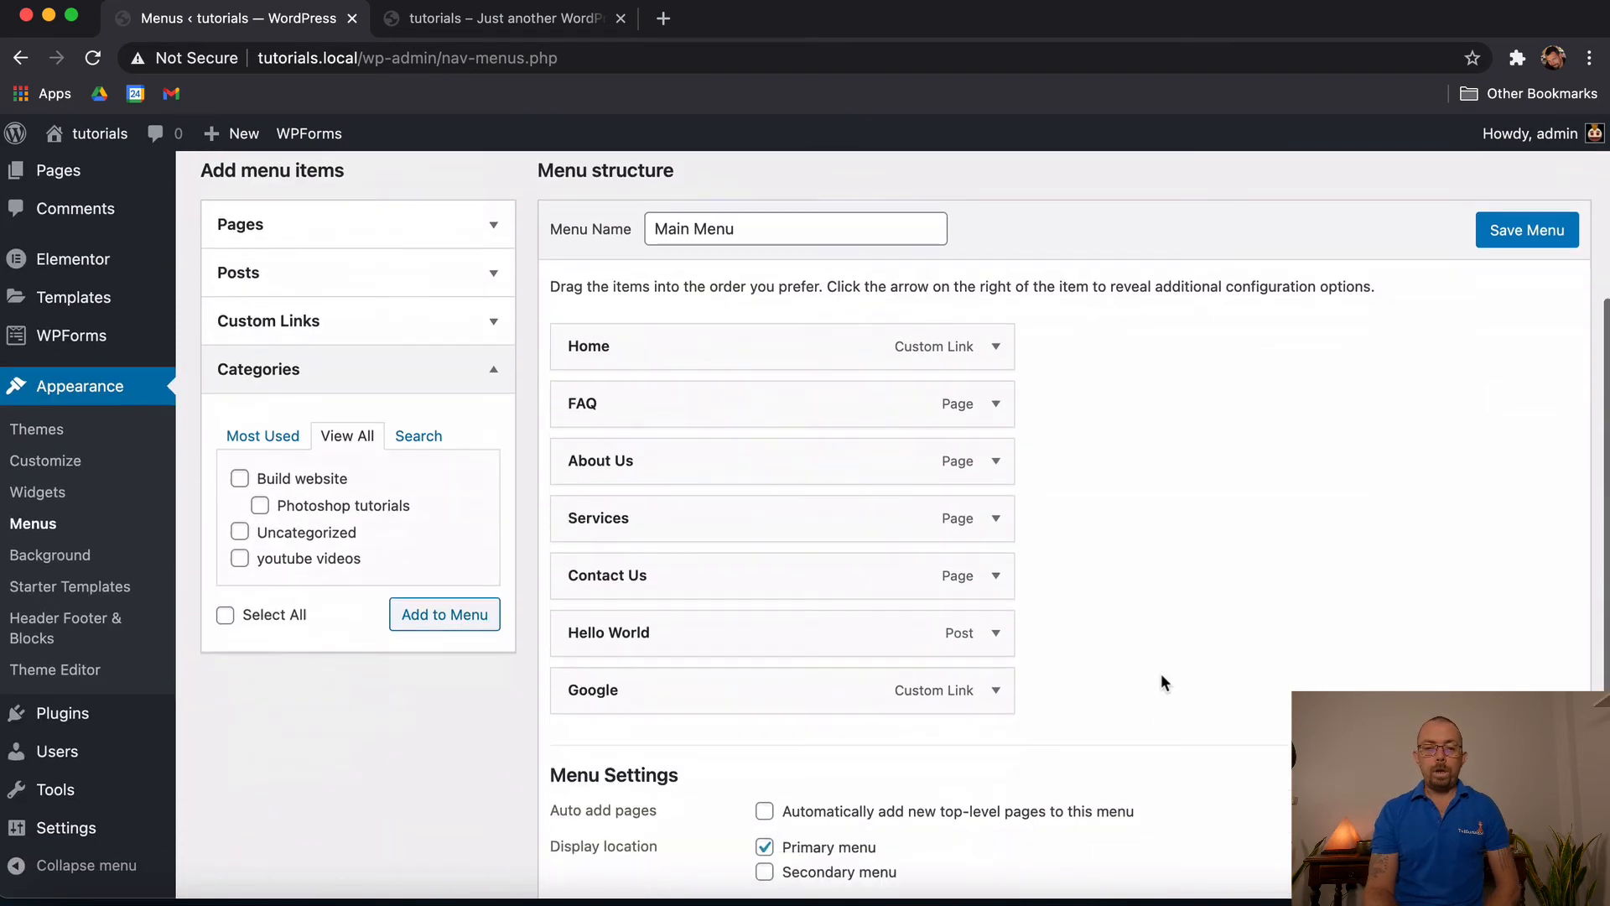
{"action": "scroll", "coordinate": [1162, 681], "scroll_direction": "up", "scroll_amount": 2}
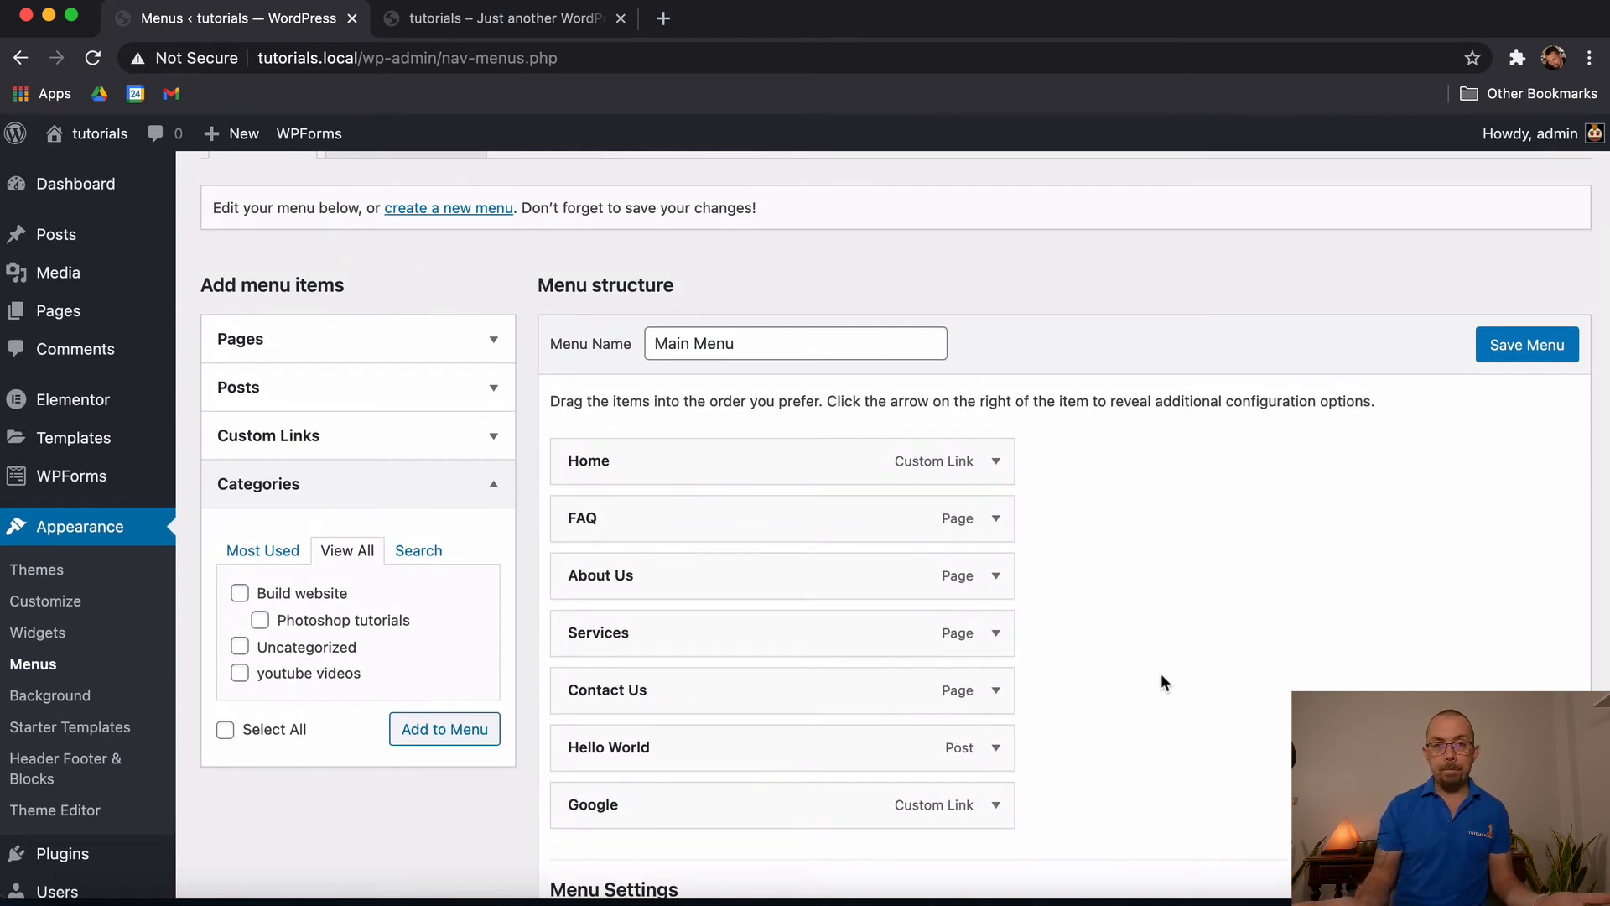
{"action": "scroll", "coordinate": [1142, 623], "scroll_direction": "up", "scroll_amount": 2}
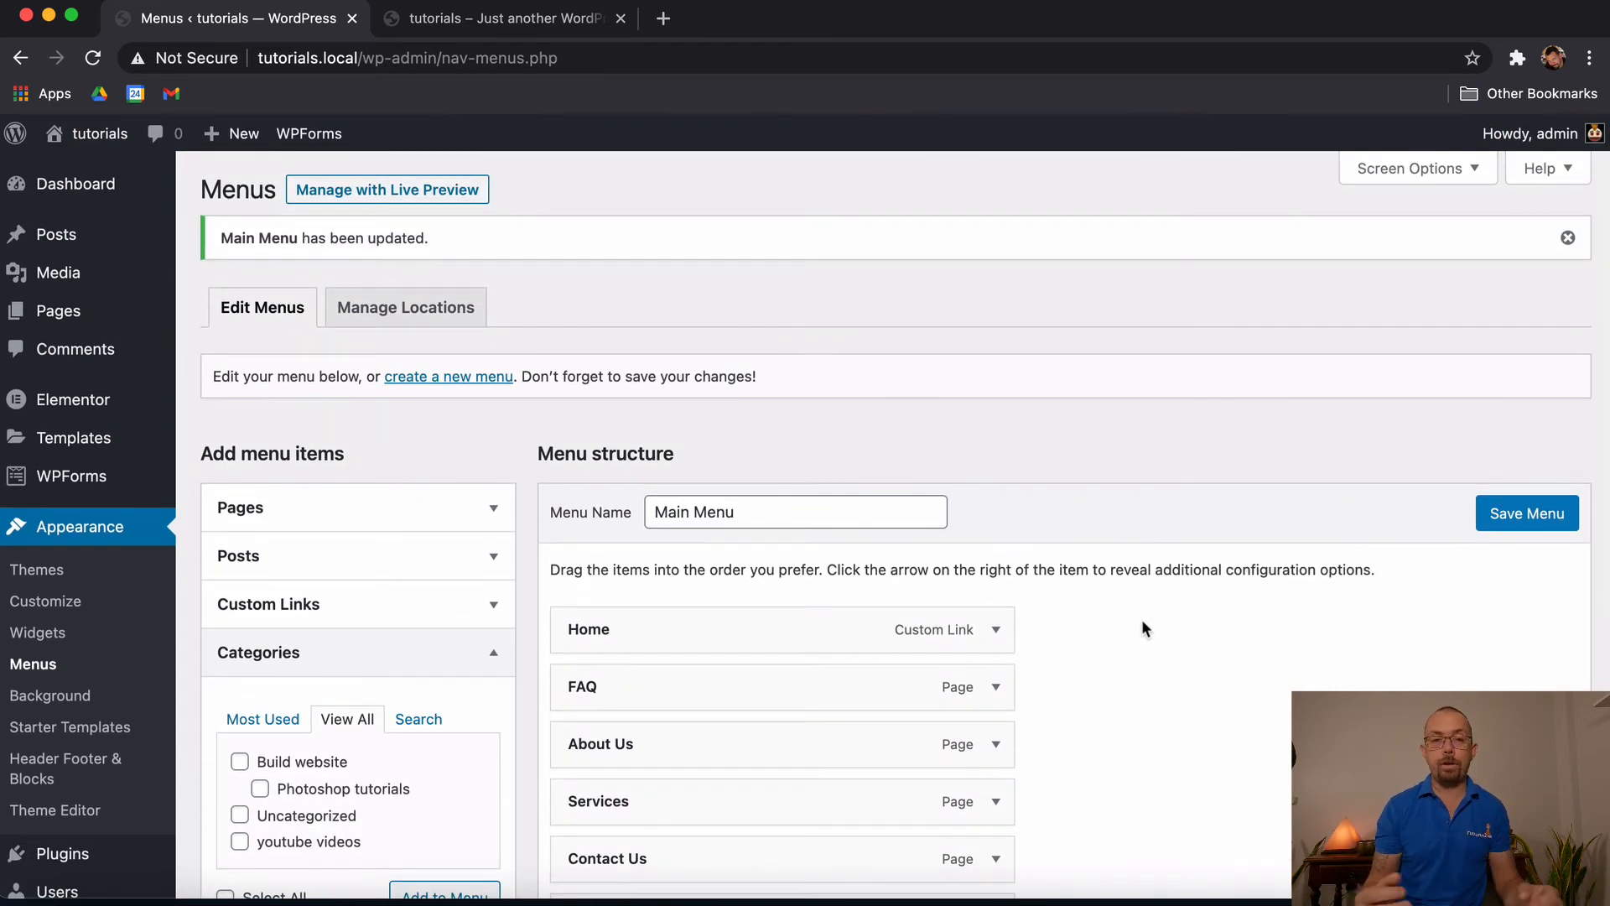
{"action": "scroll", "coordinate": [1145, 629], "scroll_direction": "down", "scroll_amount": 1}
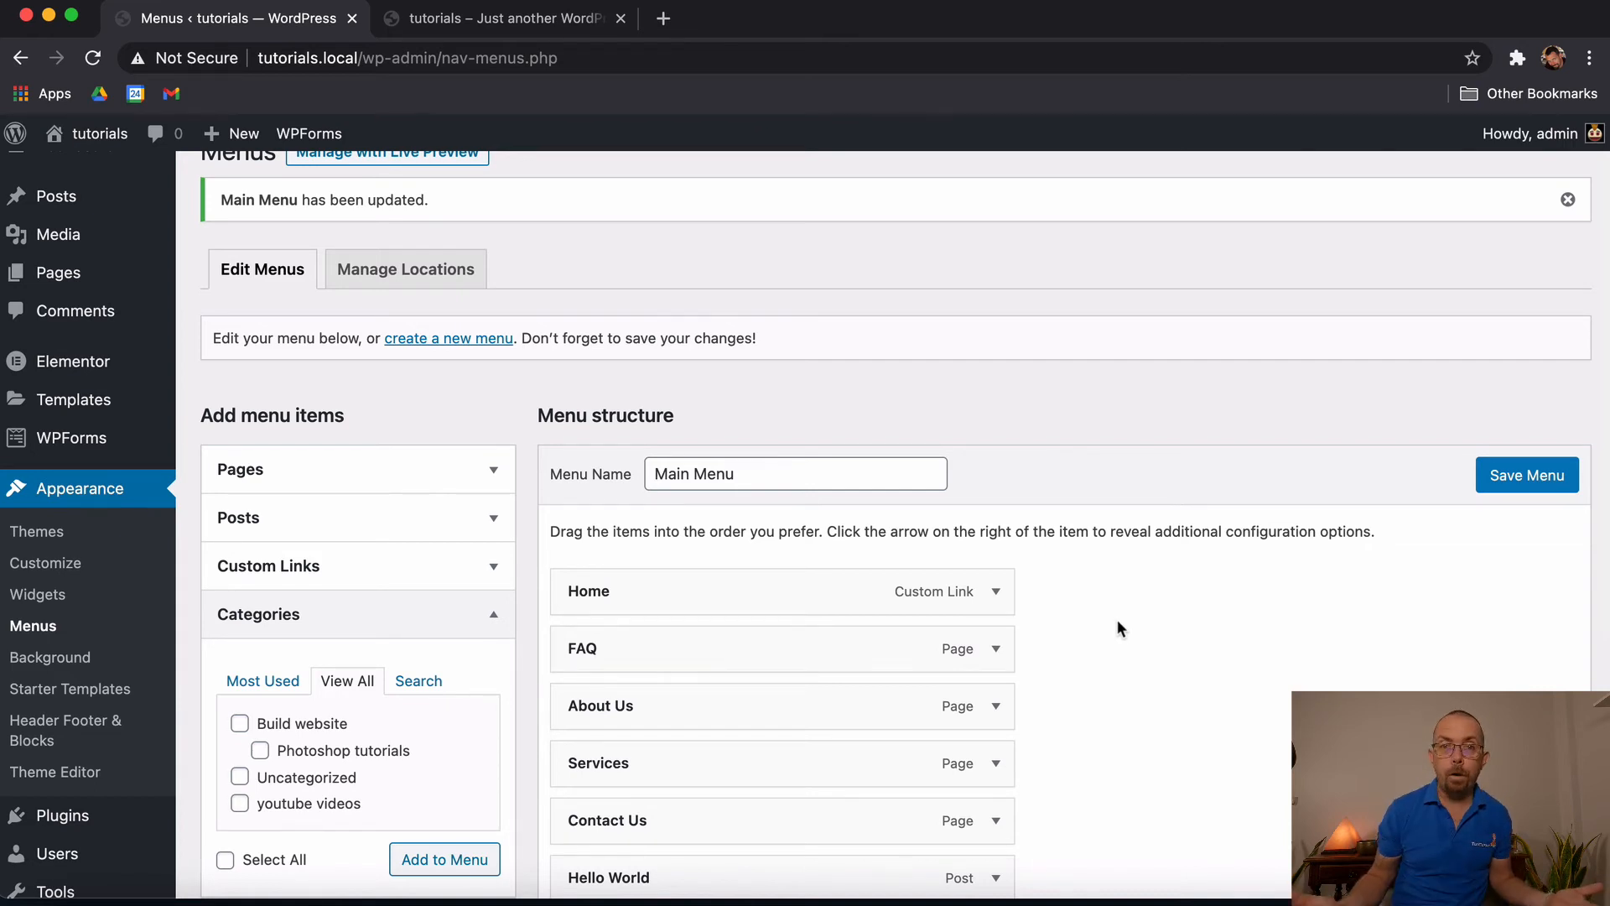
{"action": "scroll", "coordinate": [1118, 622], "scroll_direction": "down", "scroll_amount": 1}
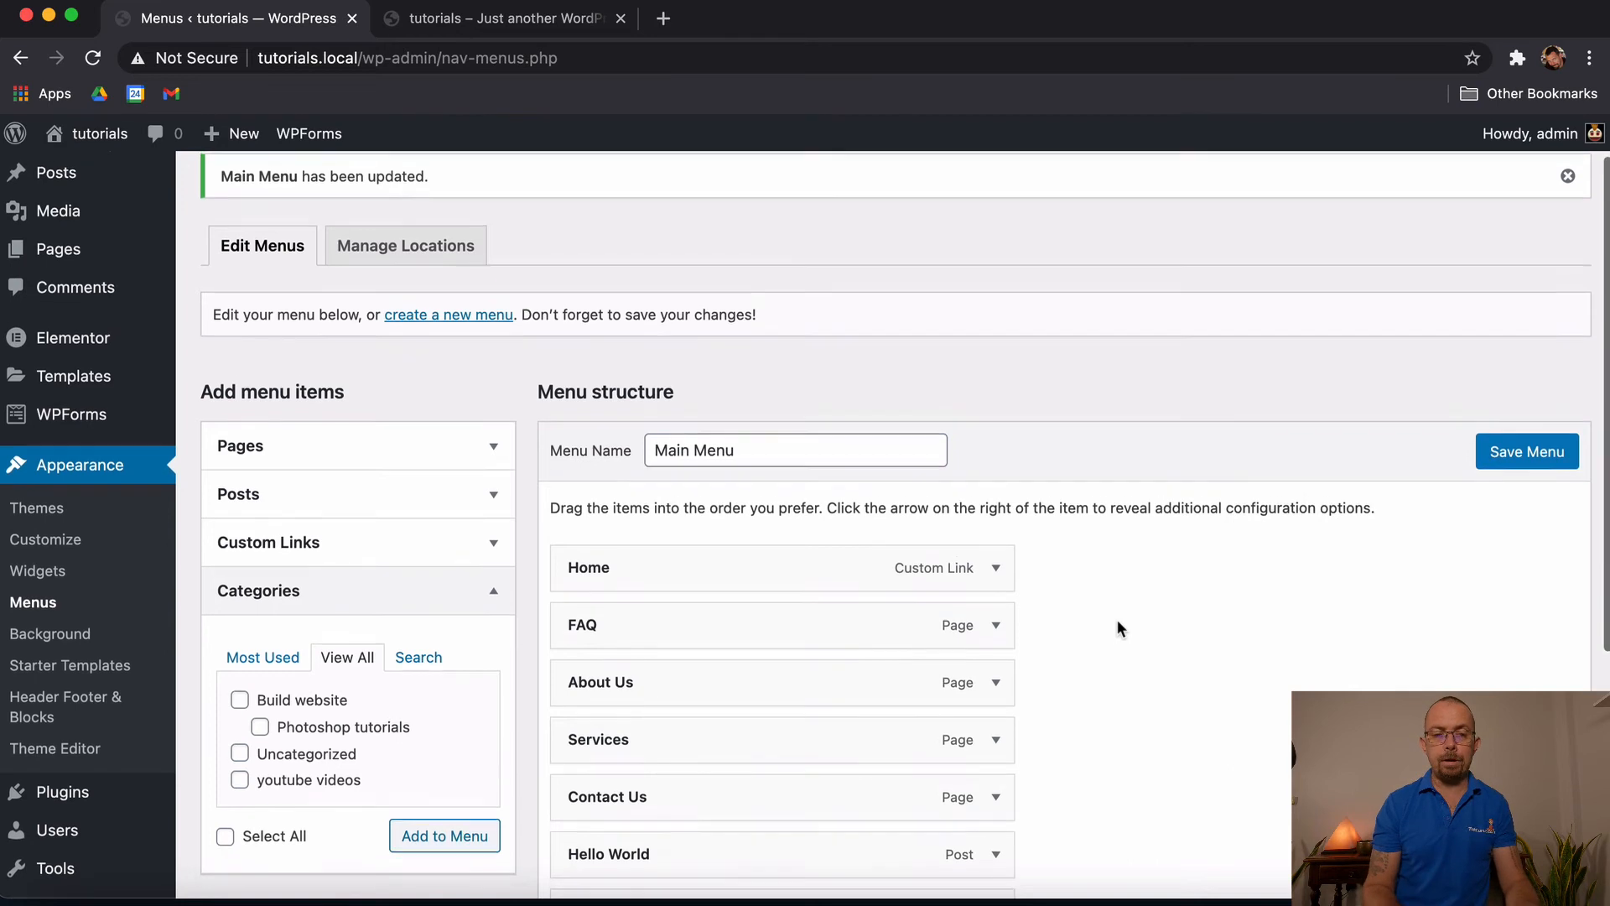
{"action": "scroll", "coordinate": [1117, 619], "scroll_direction": "up", "scroll_amount": 1}
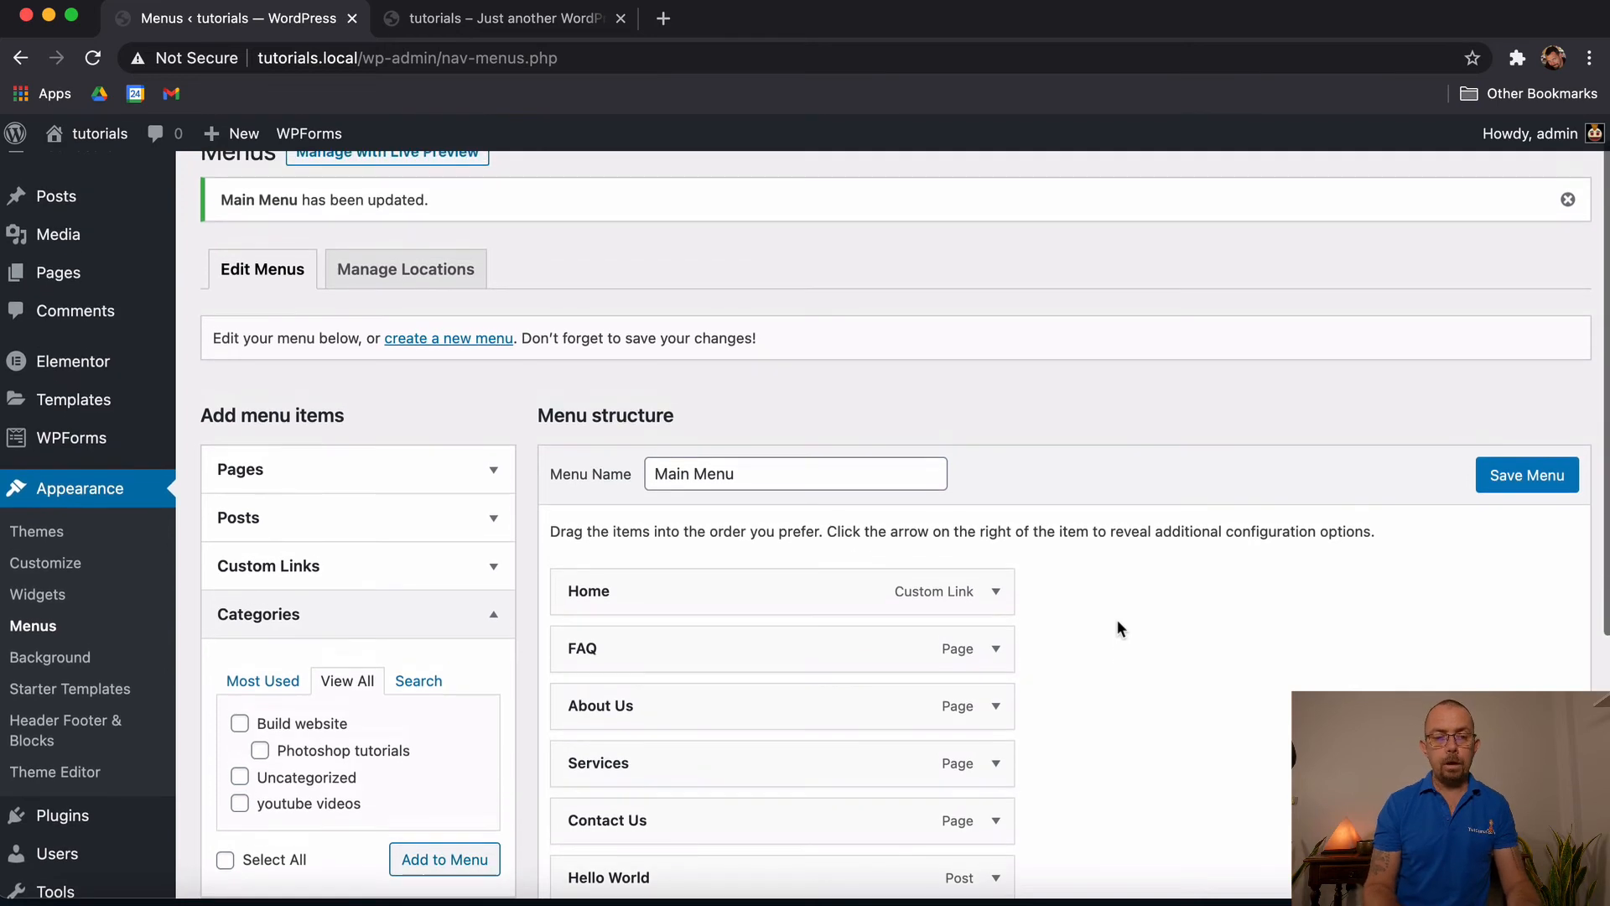
{"action": "left_click", "coordinate": [439, 344]}
{"action": "left_click", "coordinate": [716, 368]}
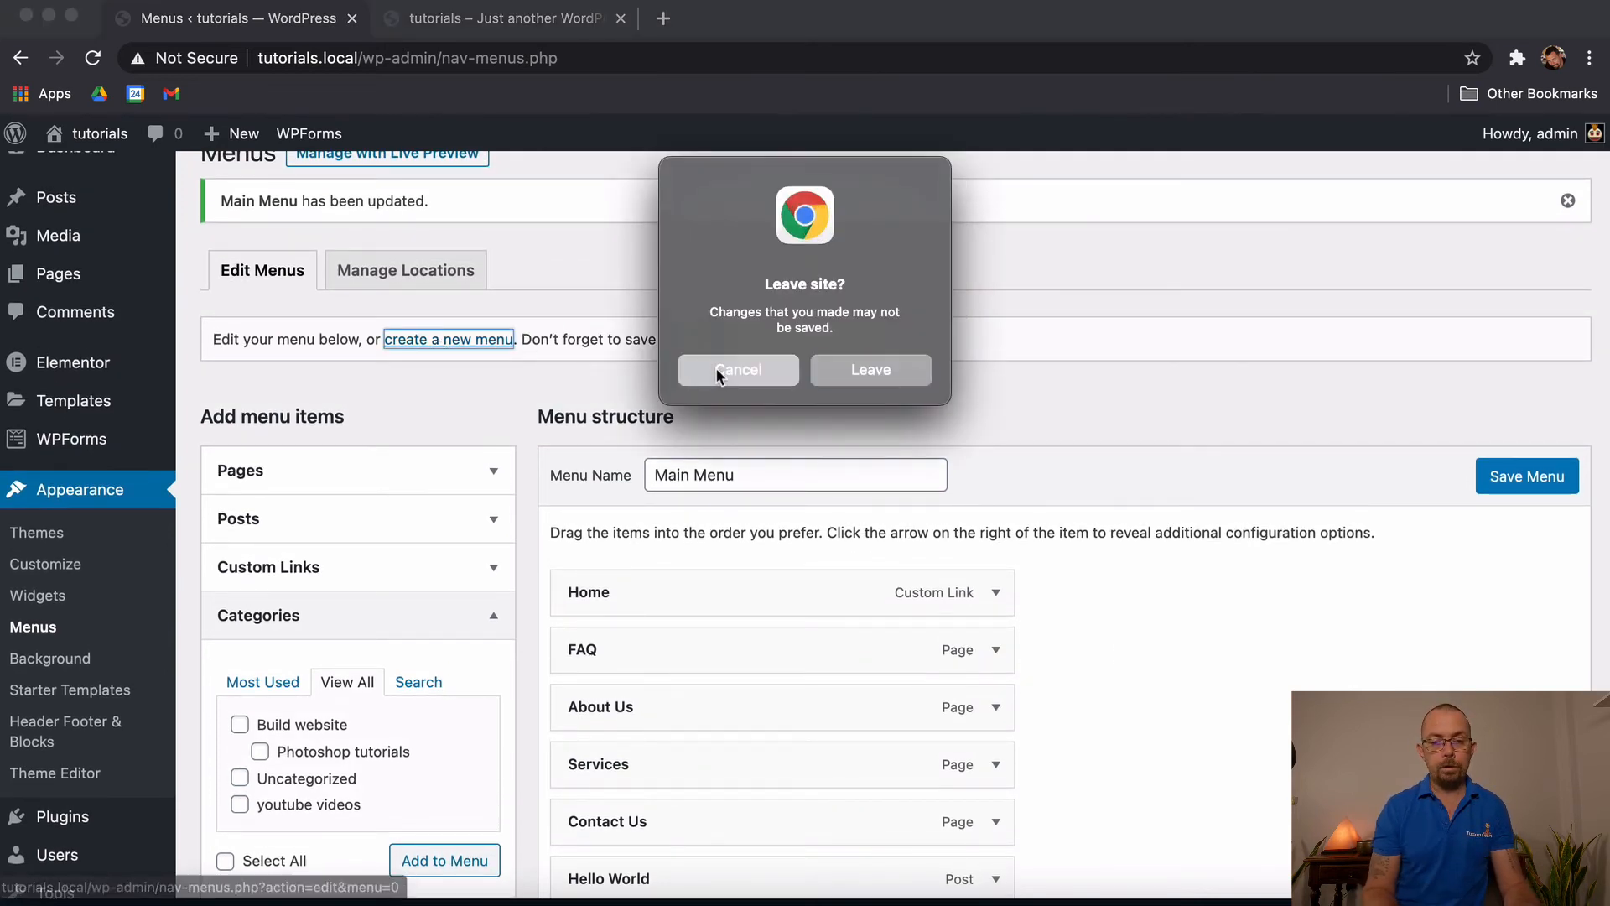
{"action": "left_click", "coordinate": [476, 345]}
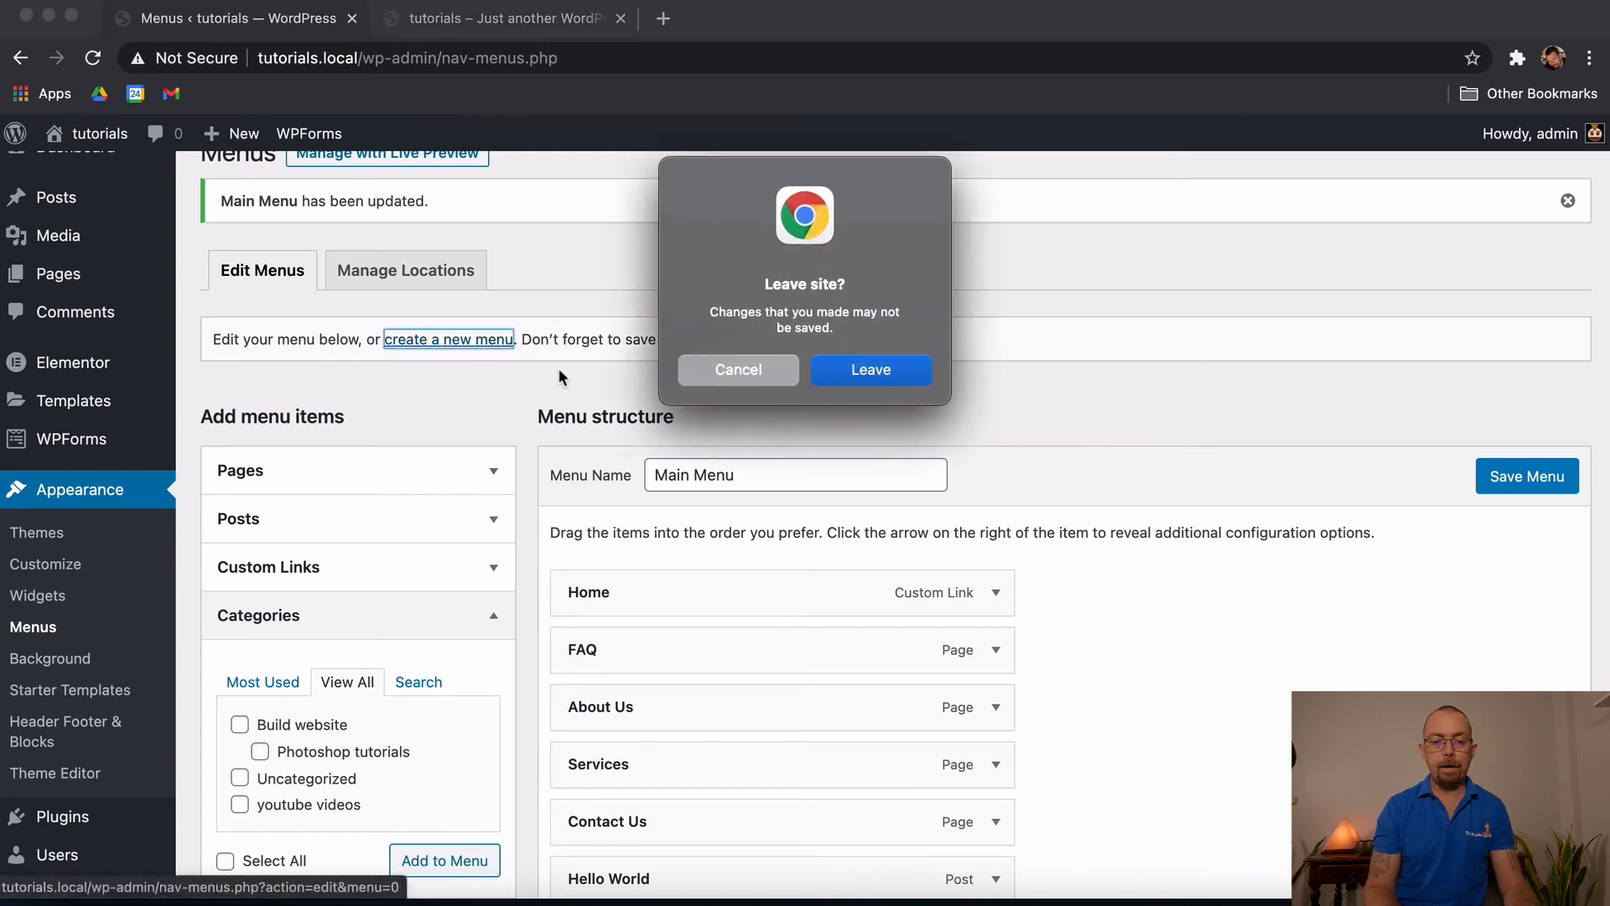
{"action": "left_click", "coordinate": [734, 375]}
Step: Save Main Menu and create a new menu named sub menu
{"action": "left_click", "coordinate": [1547, 481]}
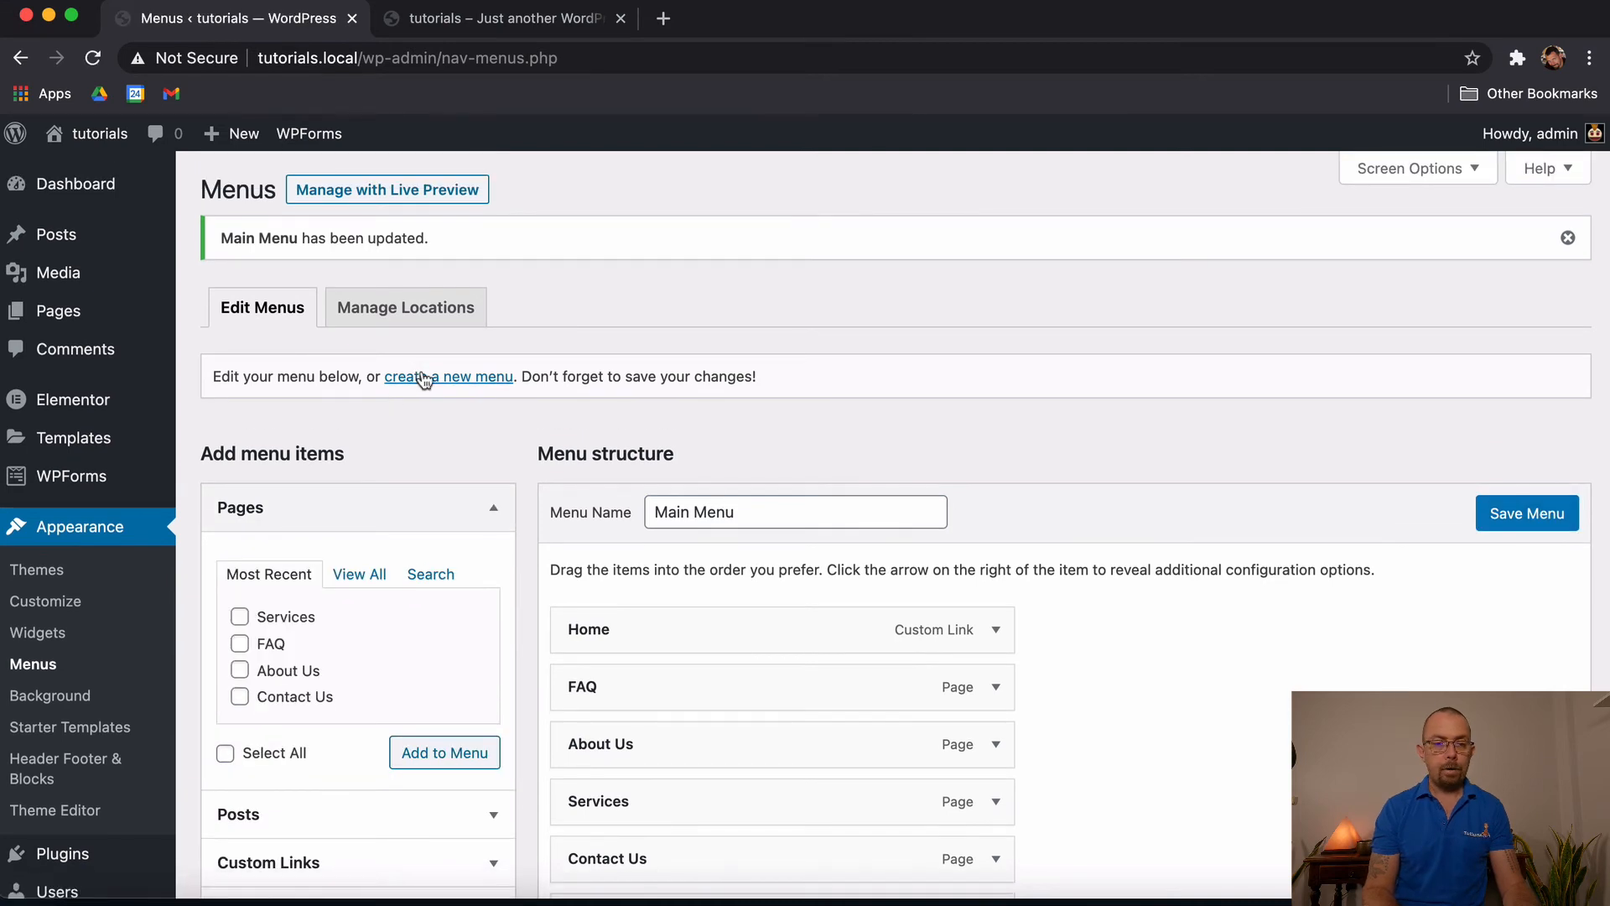
{"action": "left_click", "coordinate": [423, 380]}
{"action": "left_click", "coordinate": [751, 447]}
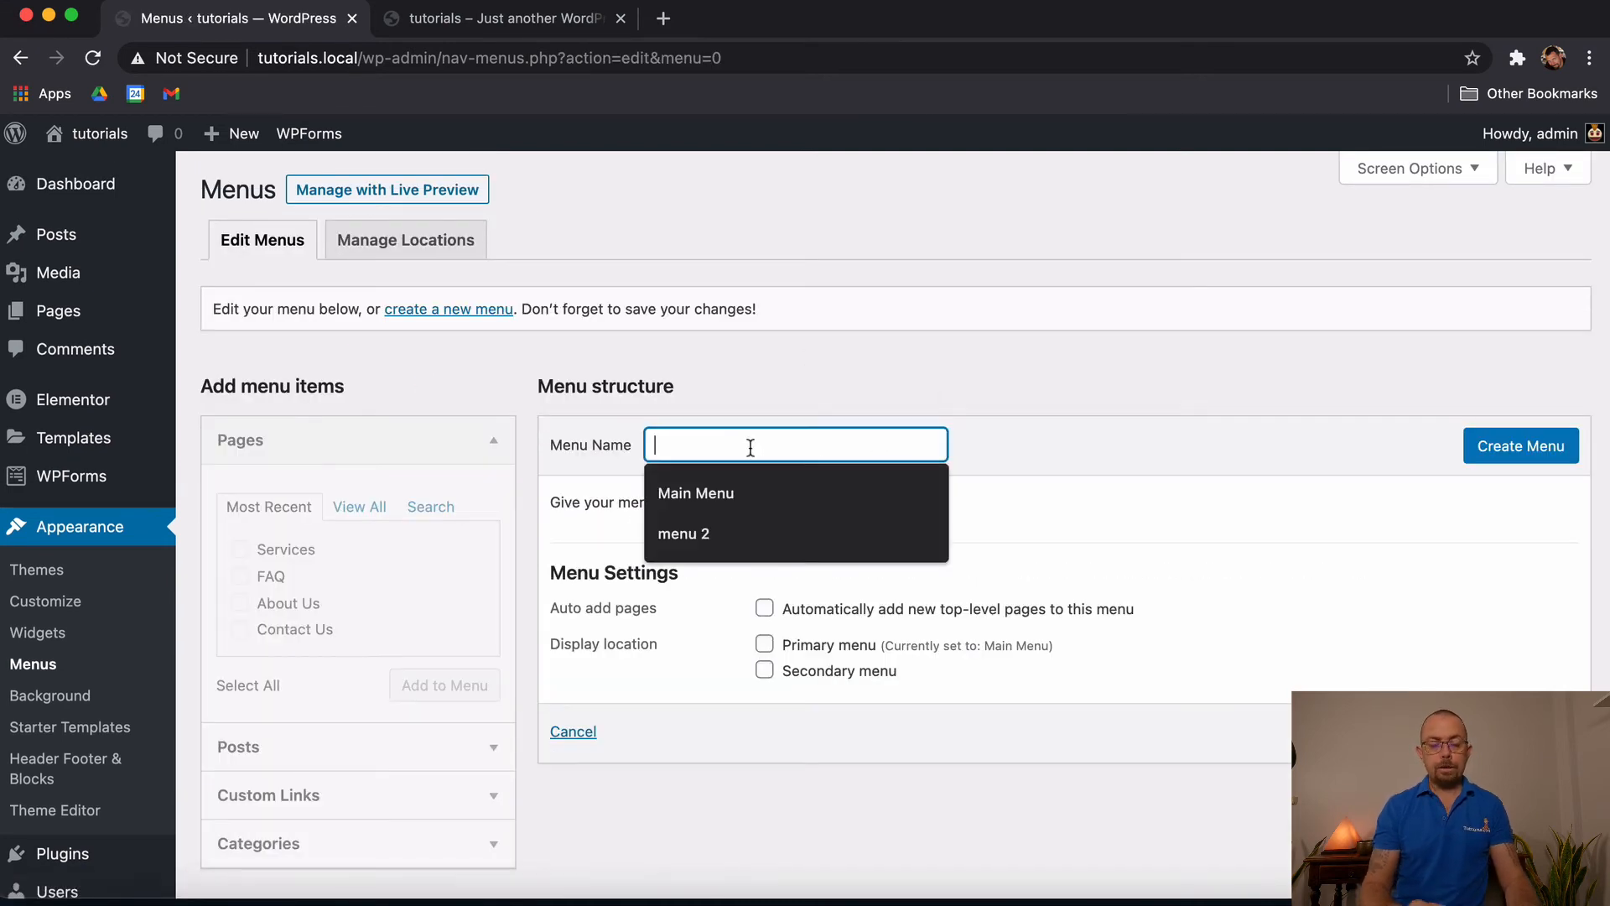
{"action": "type", "text": "sub menu"}
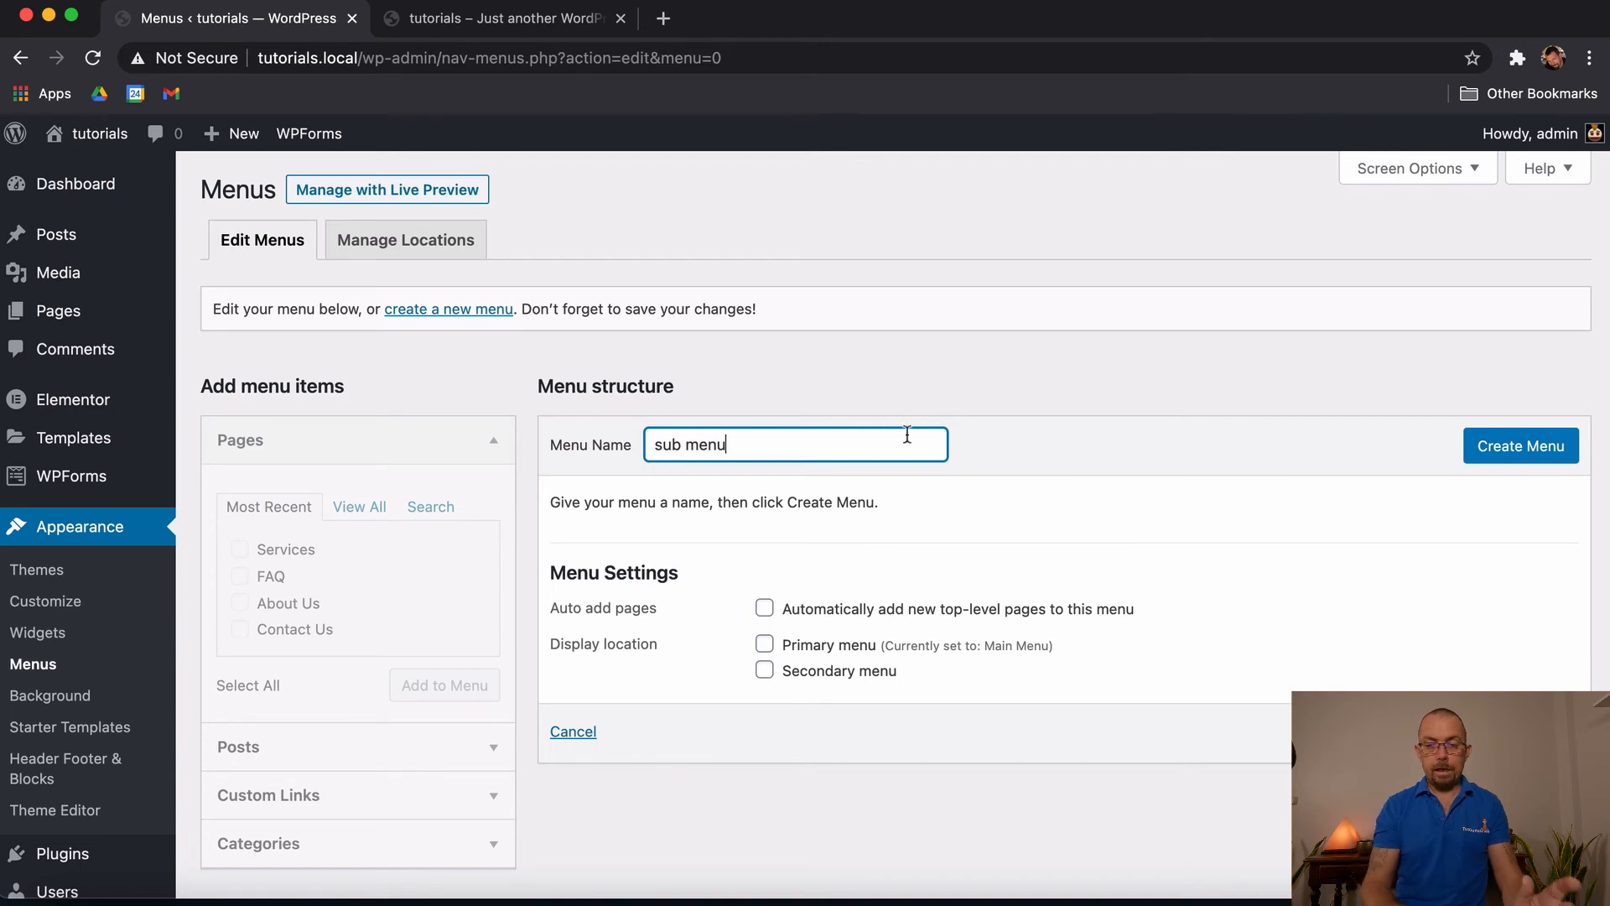
{"action": "left_click", "coordinate": [1525, 445]}
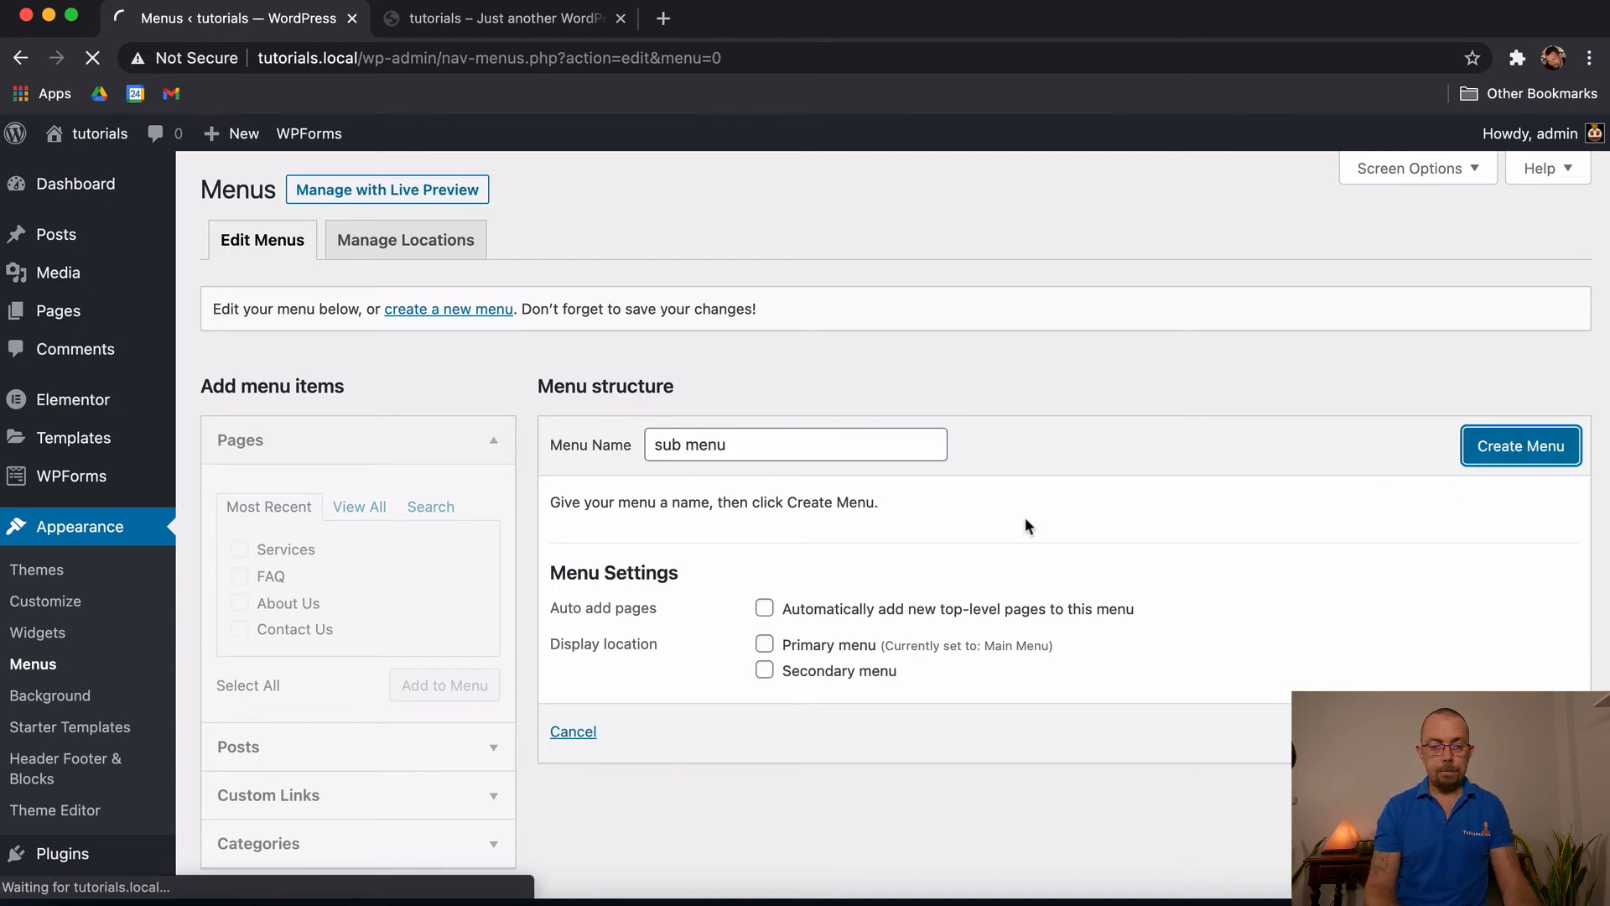
Step: Add the About Us page to the sub menu structure
{"action": "scroll", "coordinate": [966, 597], "scroll_direction": "down", "scroll_amount": 2}
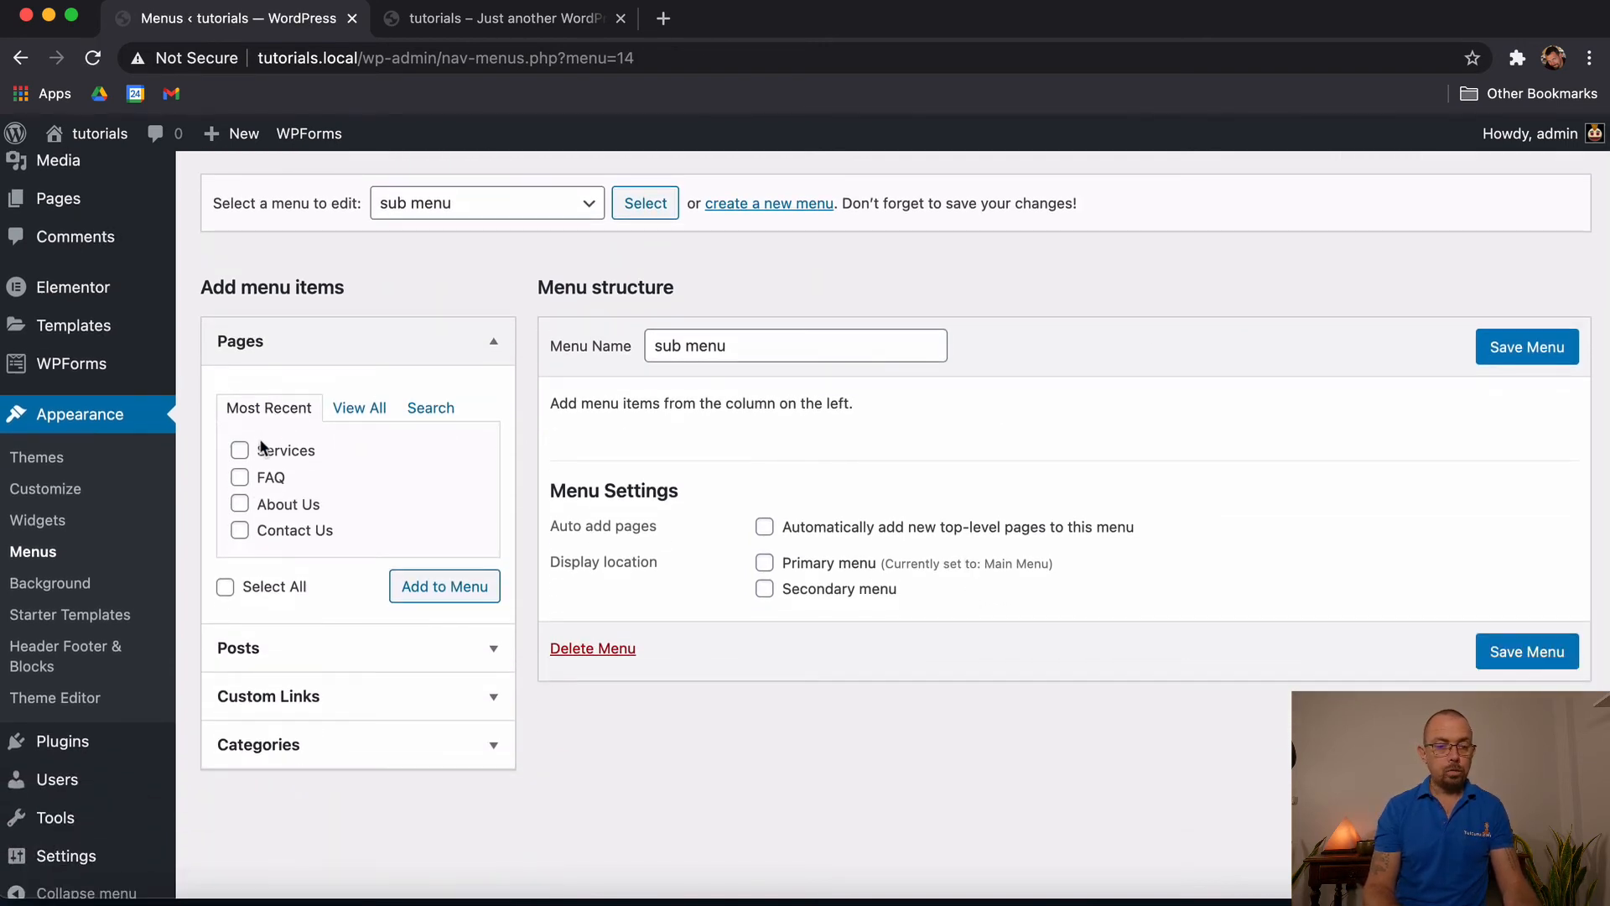
{"action": "left_click", "coordinate": [240, 503]}
{"action": "left_click", "coordinate": [437, 586]}
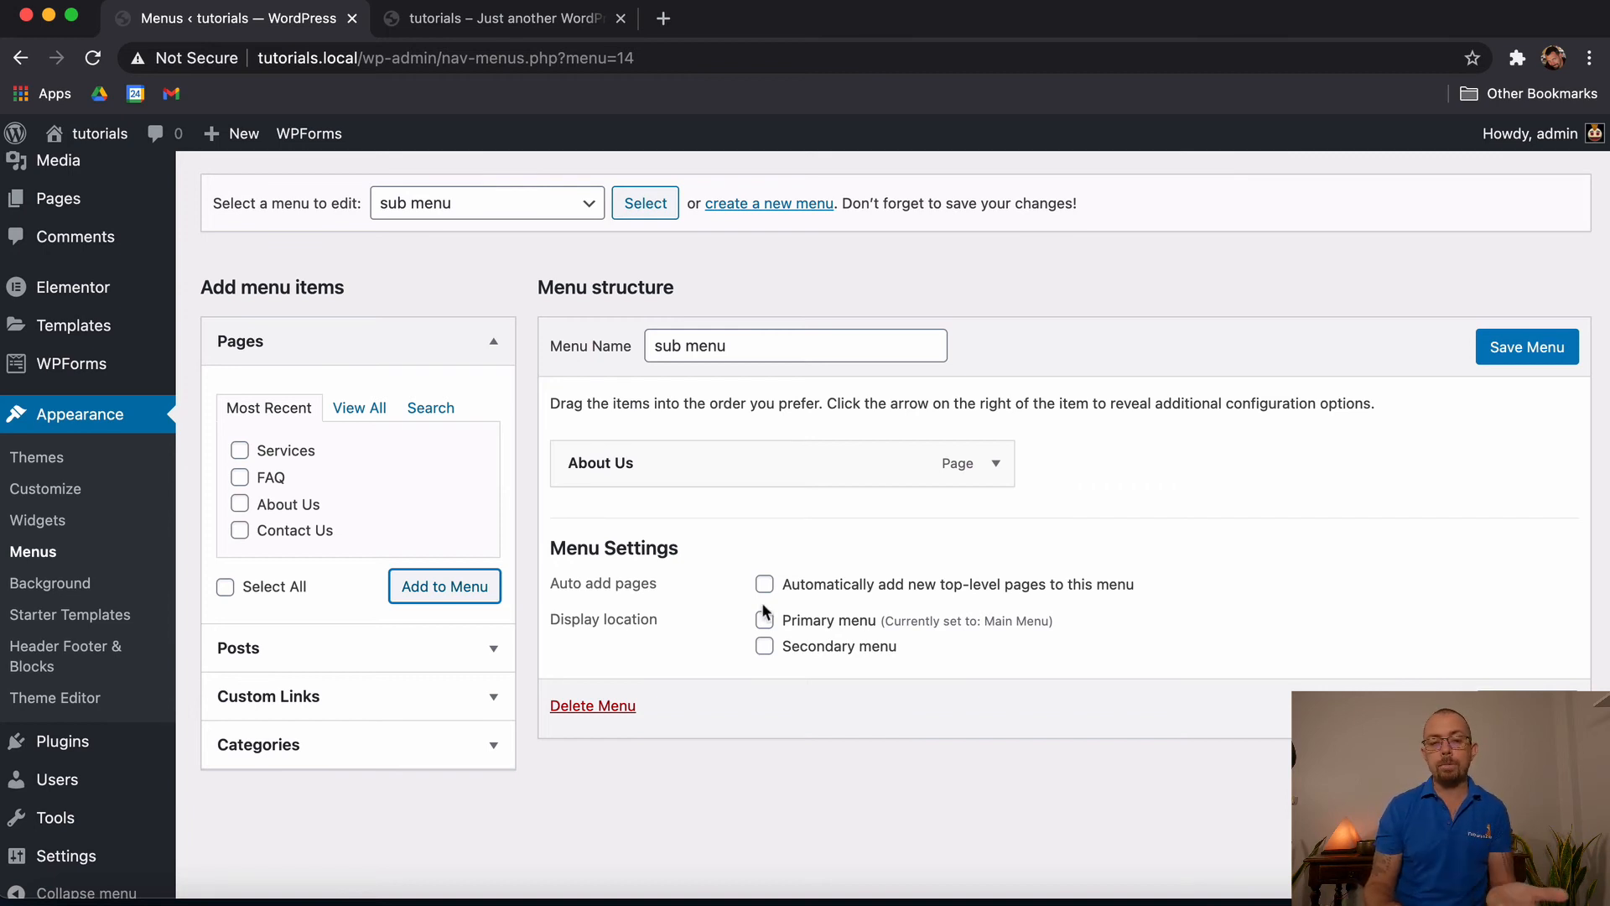
Step: Assign sub menu to the Primary menu display location and save it
{"action": "left_click", "coordinate": [766, 647]}
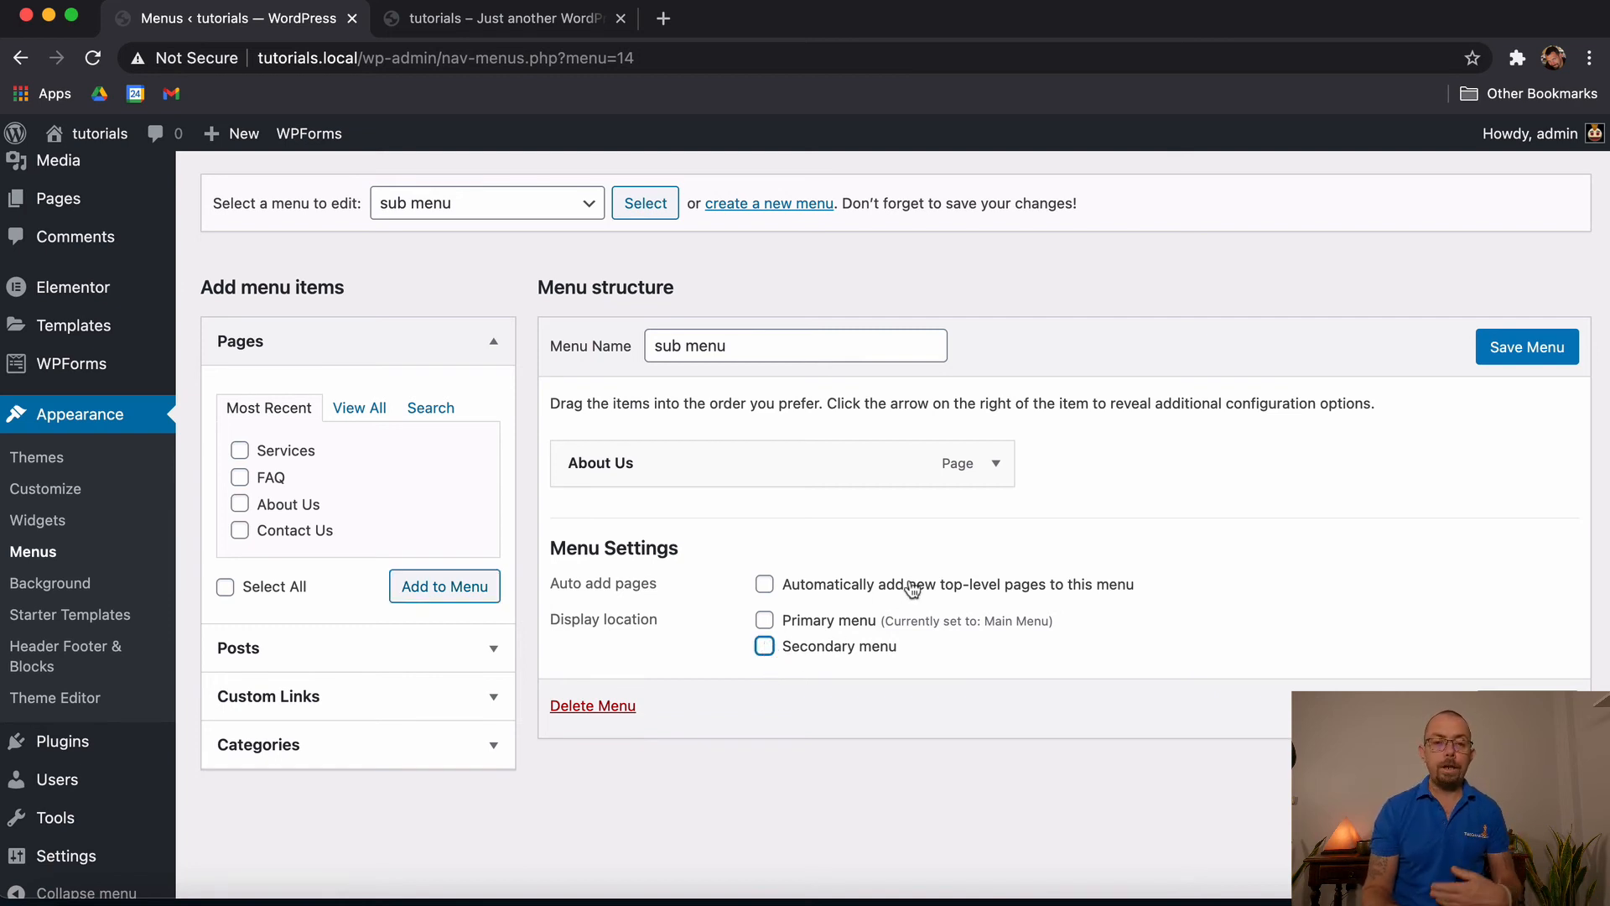
{"action": "scroll", "coordinate": [909, 585], "scroll_direction": "up", "scroll_amount": 1}
{"action": "scroll", "coordinate": [915, 587], "scroll_direction": "up", "scroll_amount": 1}
{"action": "scroll", "coordinate": [913, 587], "scroll_direction": "down", "scroll_amount": 3}
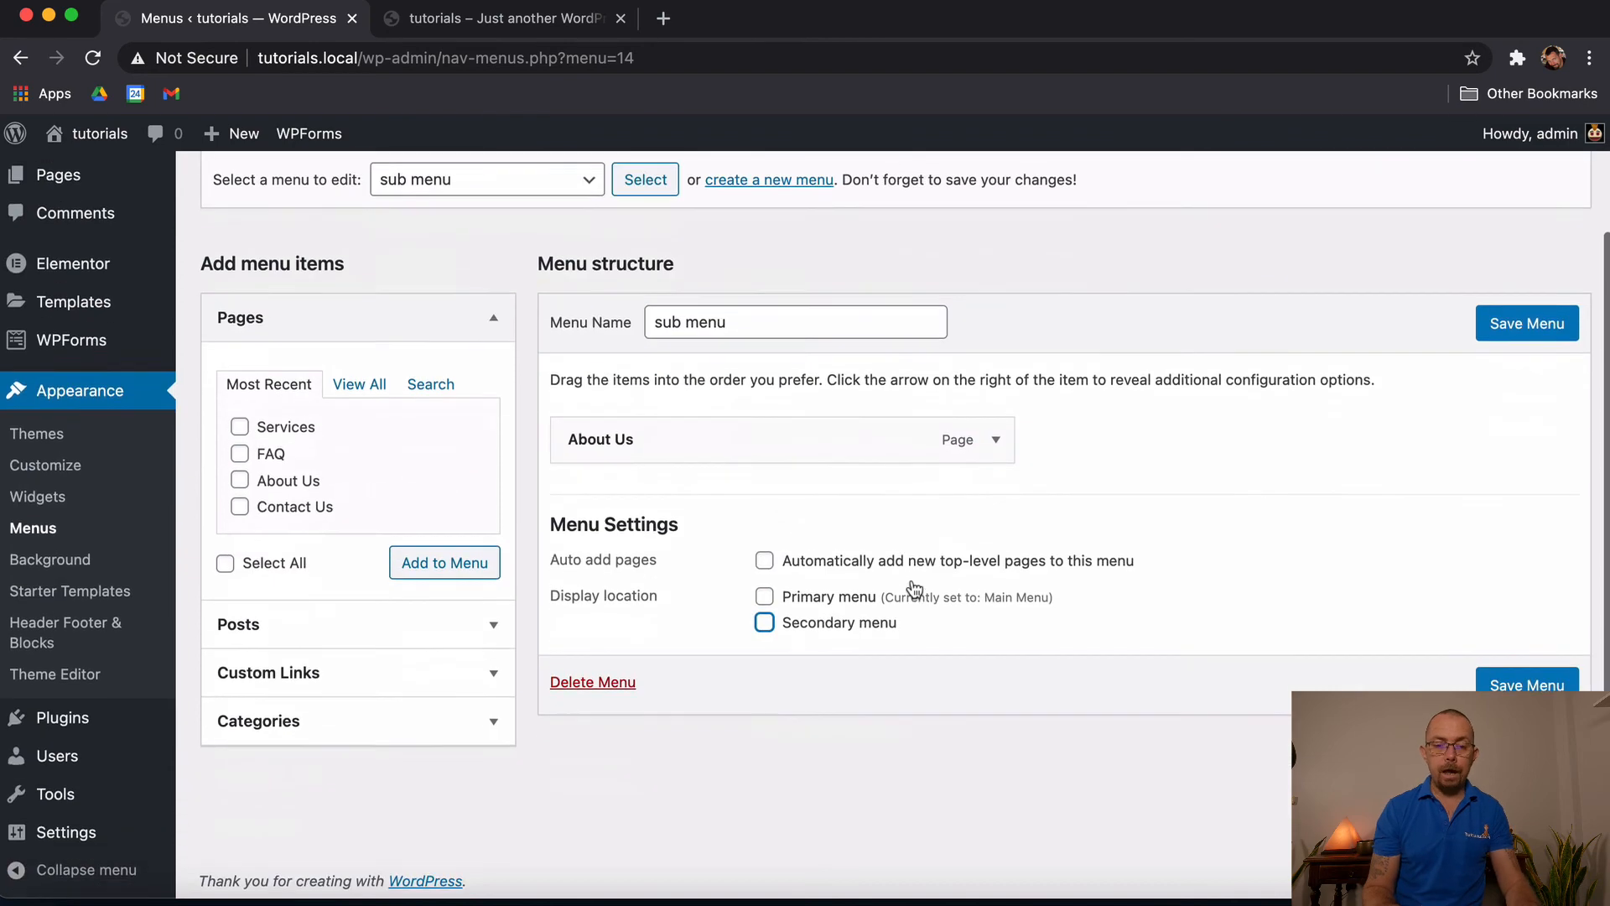
{"action": "left_click", "coordinate": [764, 595]}
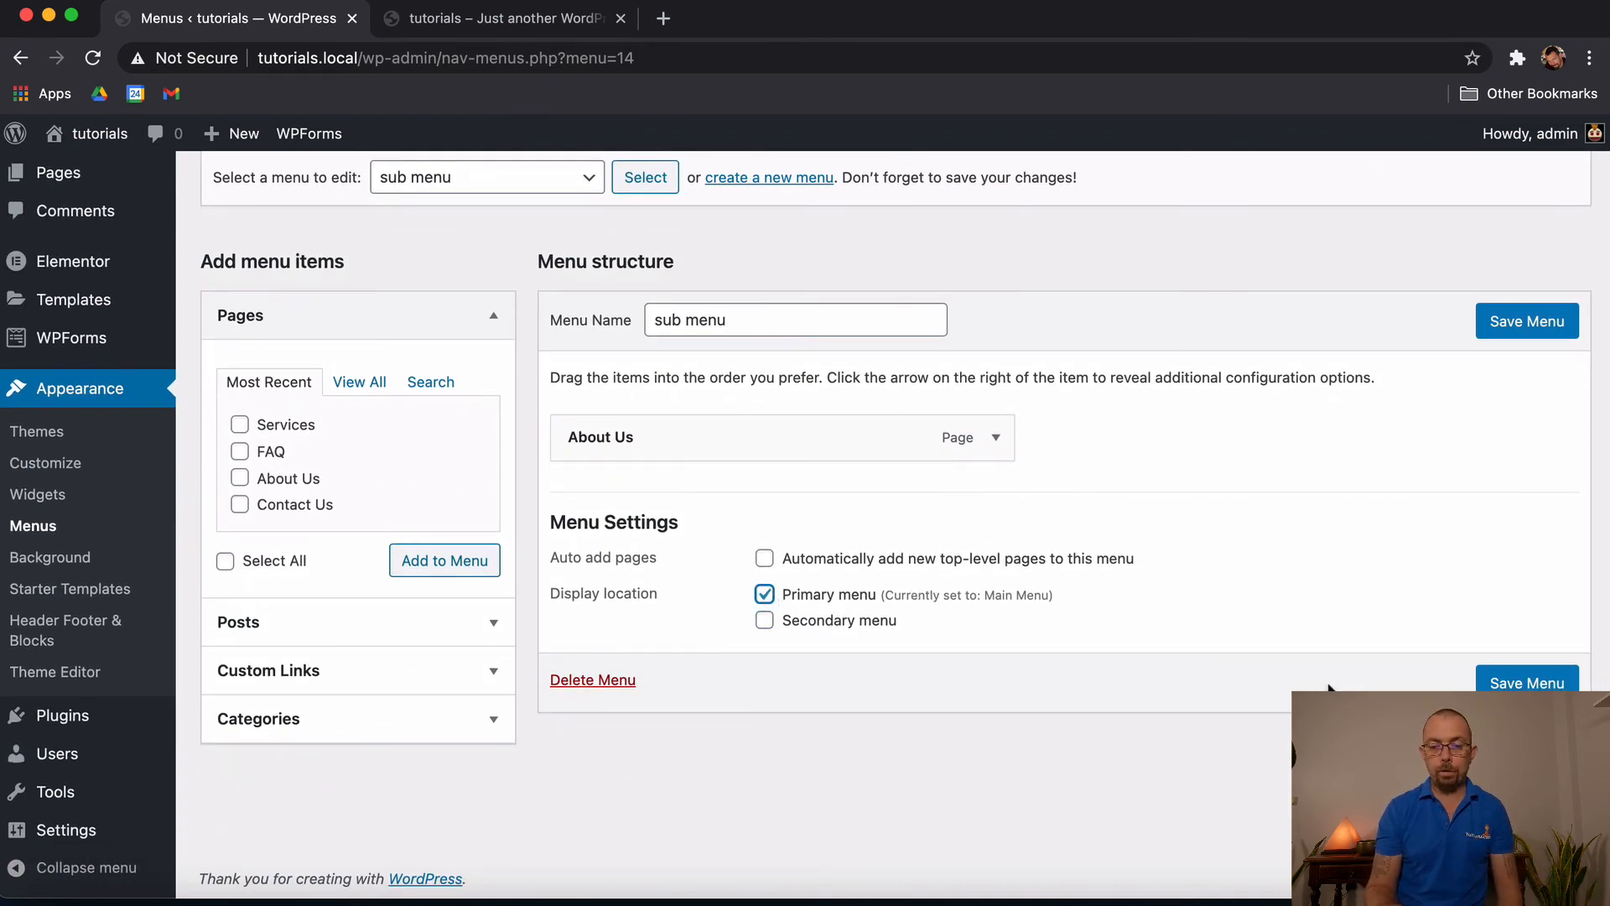
{"action": "left_click", "coordinate": [1548, 681]}
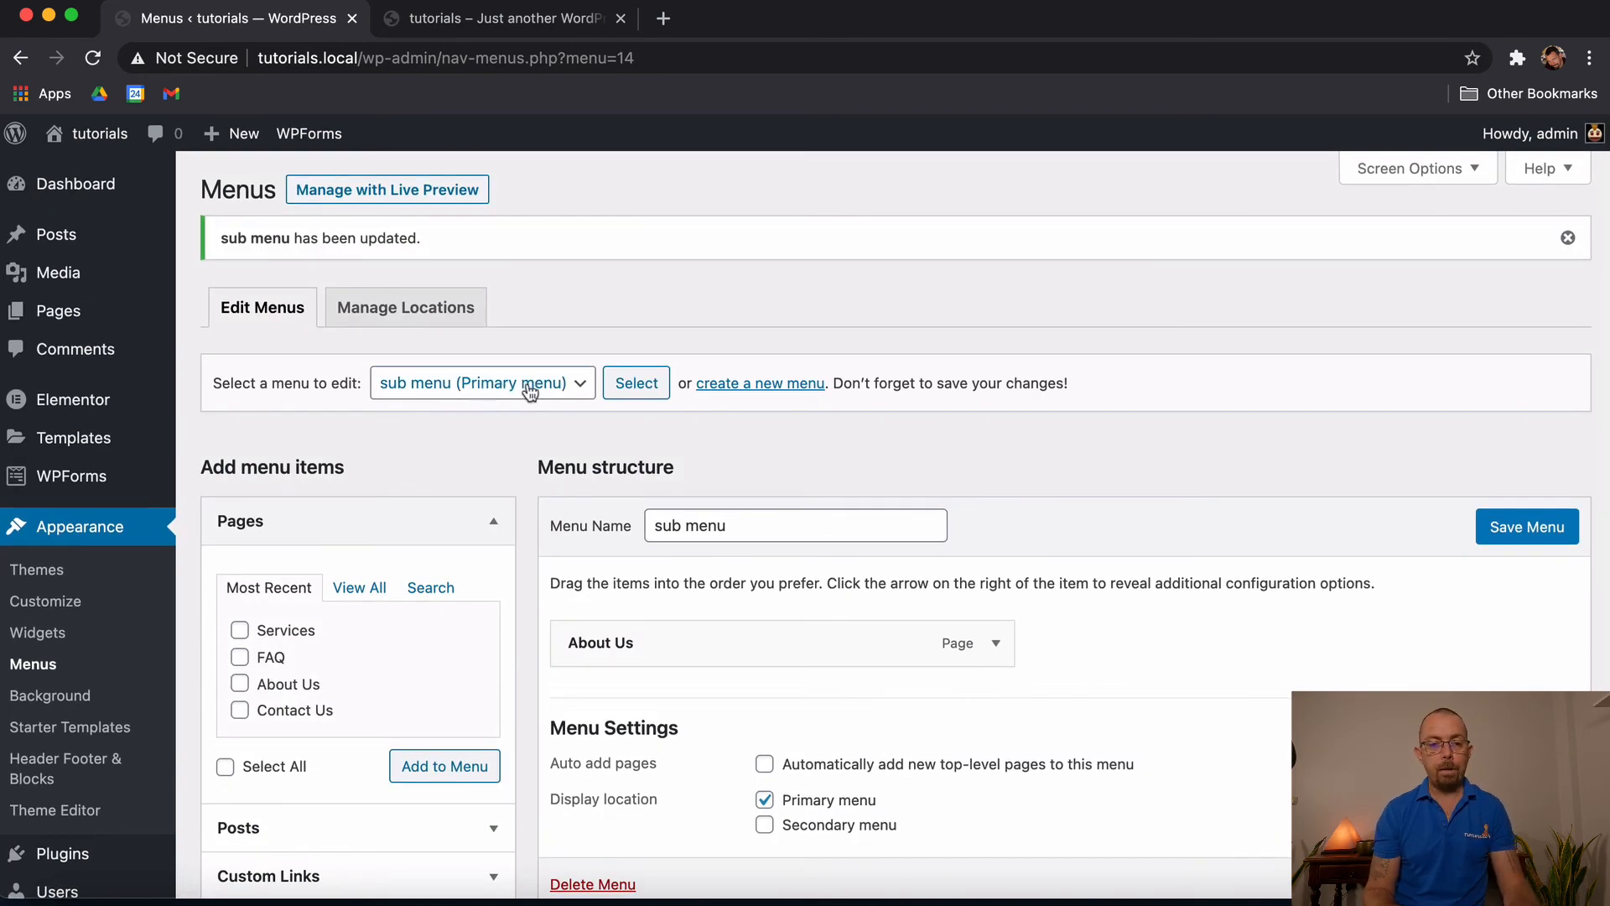
Step: Load Main Menu for editing in place of sub menu
{"action": "left_click", "coordinate": [519, 388]}
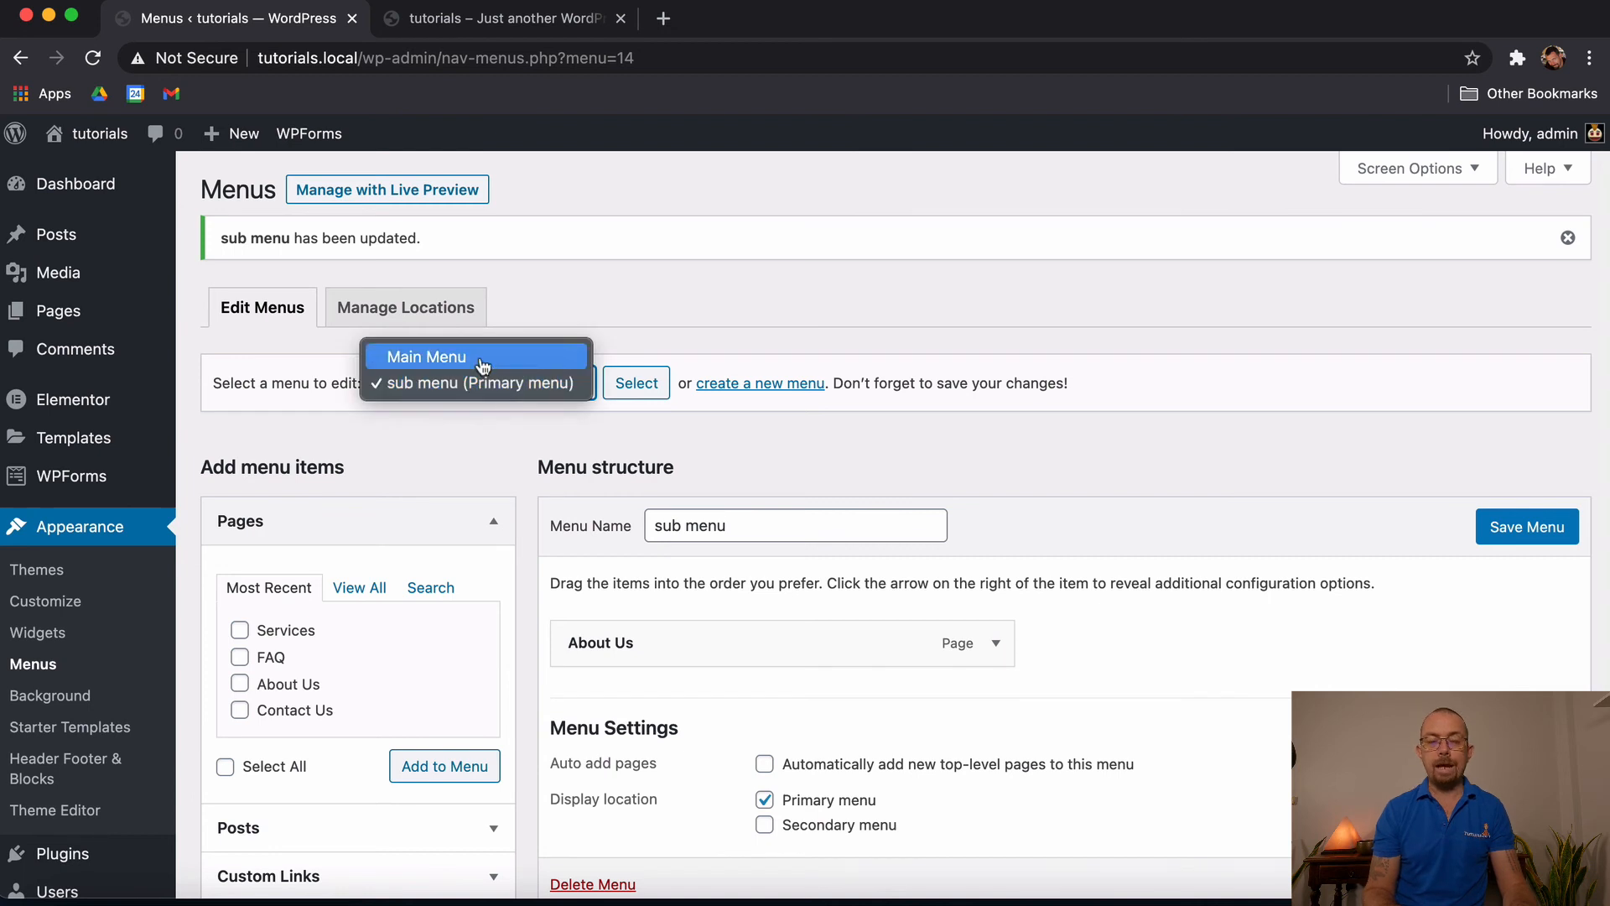
{"action": "left_click", "coordinate": [483, 359]}
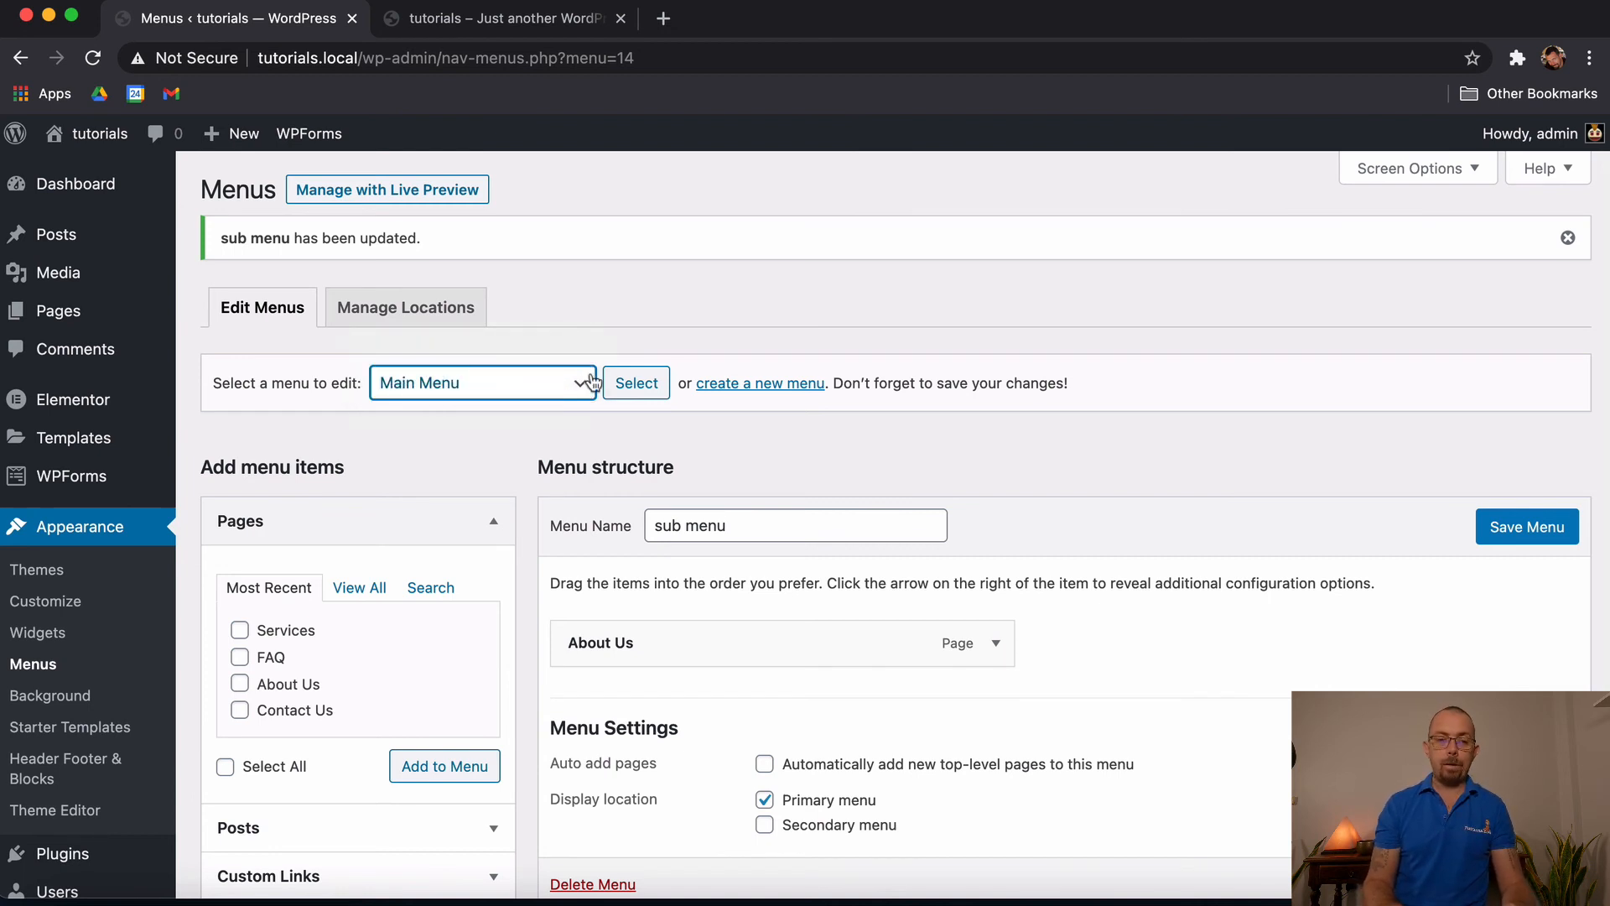
{"action": "left_click", "coordinate": [515, 397]}
{"action": "left_click", "coordinate": [554, 383]}
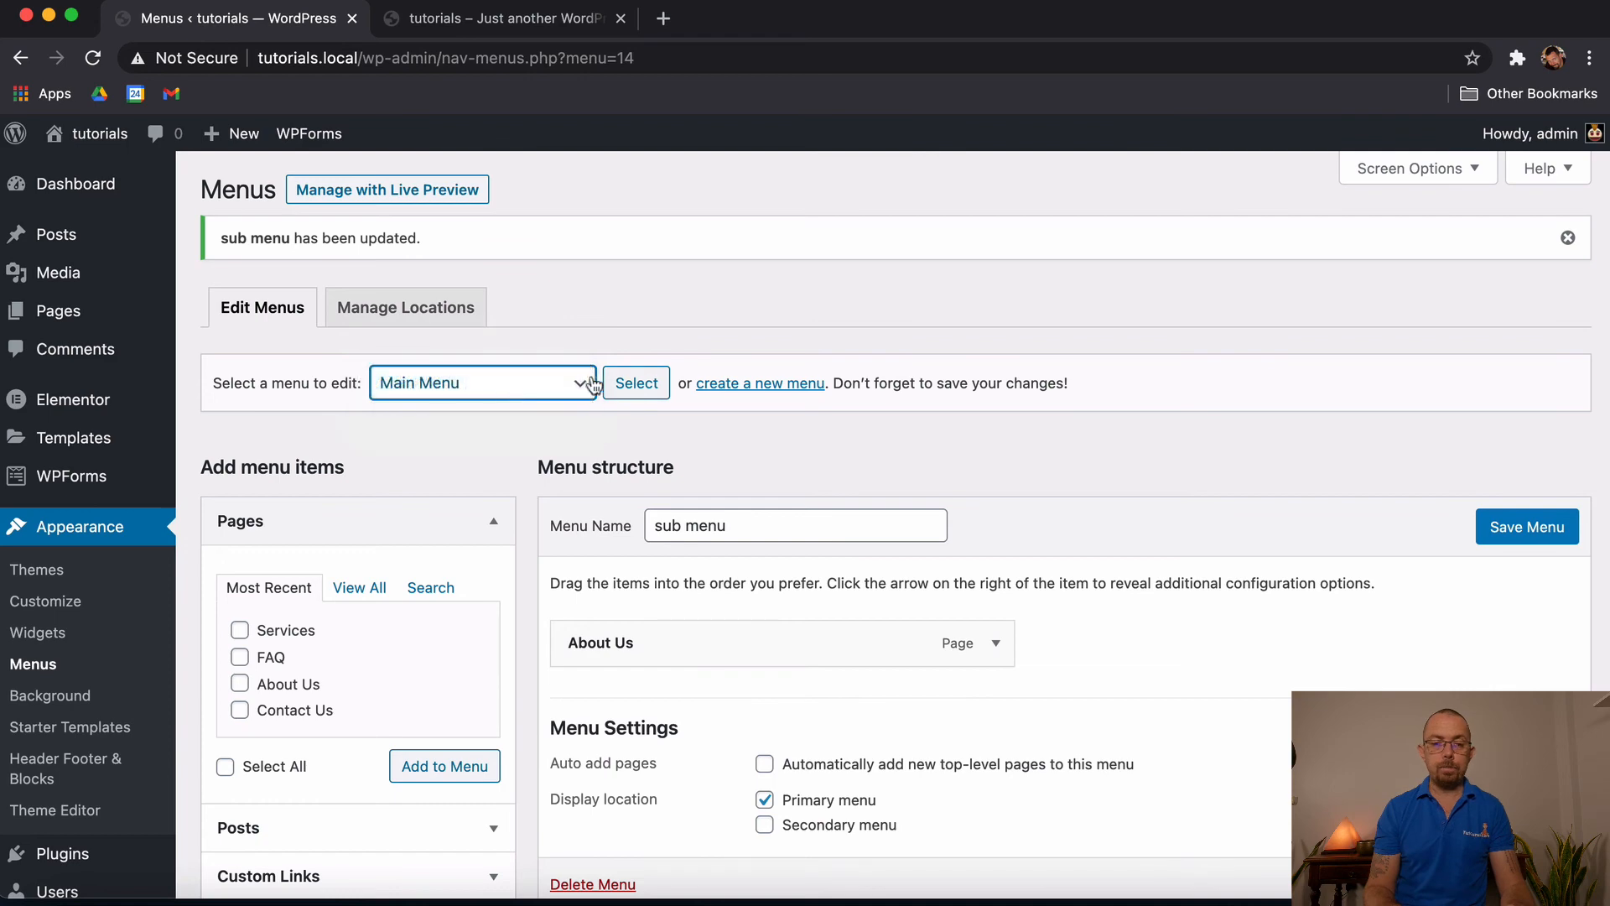
{"action": "left_click", "coordinate": [635, 382]}
Step: Assign Main Menu to the Primary menu display location and save it
{"action": "scroll", "coordinate": [1230, 709], "scroll_direction": "down", "scroll_amount": 5}
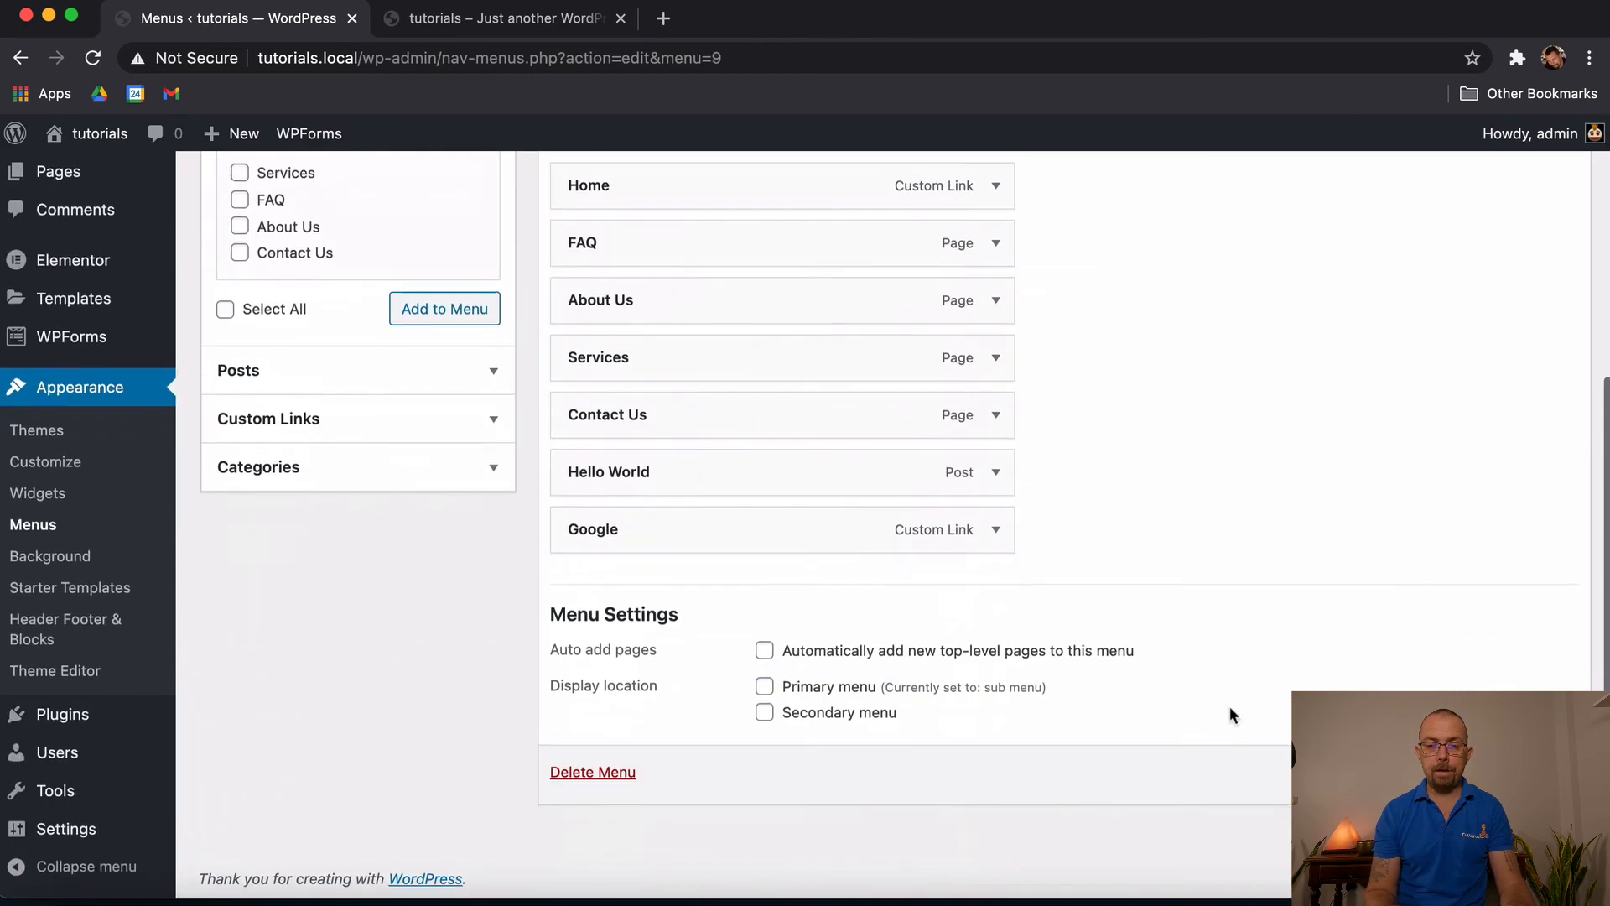
{"action": "left_click", "coordinate": [765, 688]}
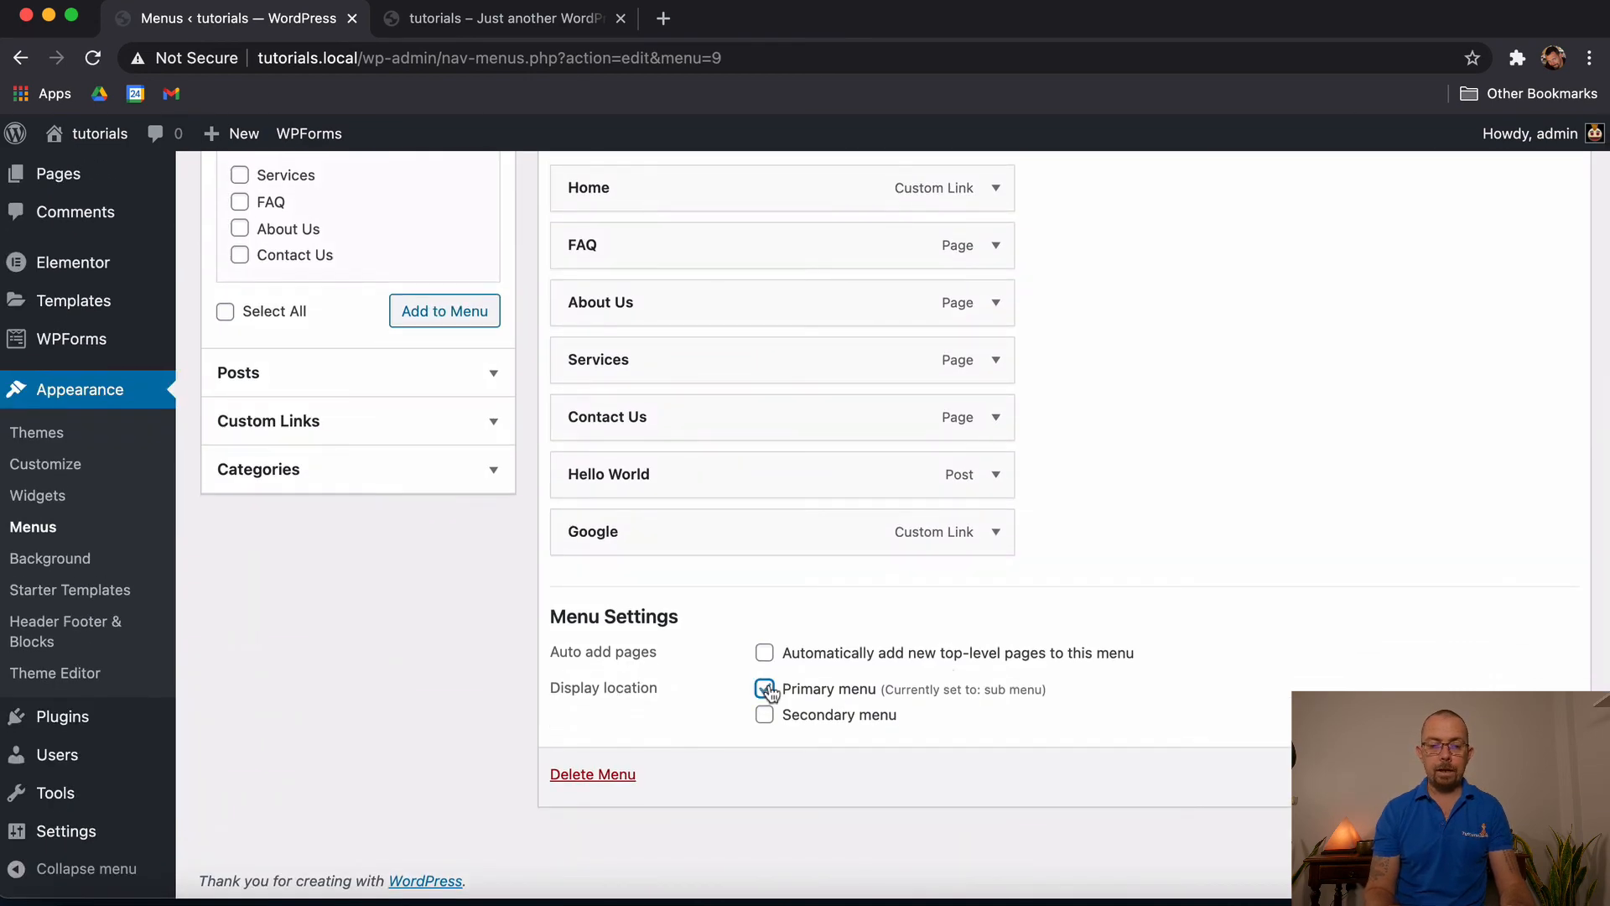
{"action": "left_click", "coordinate": [1527, 774]}
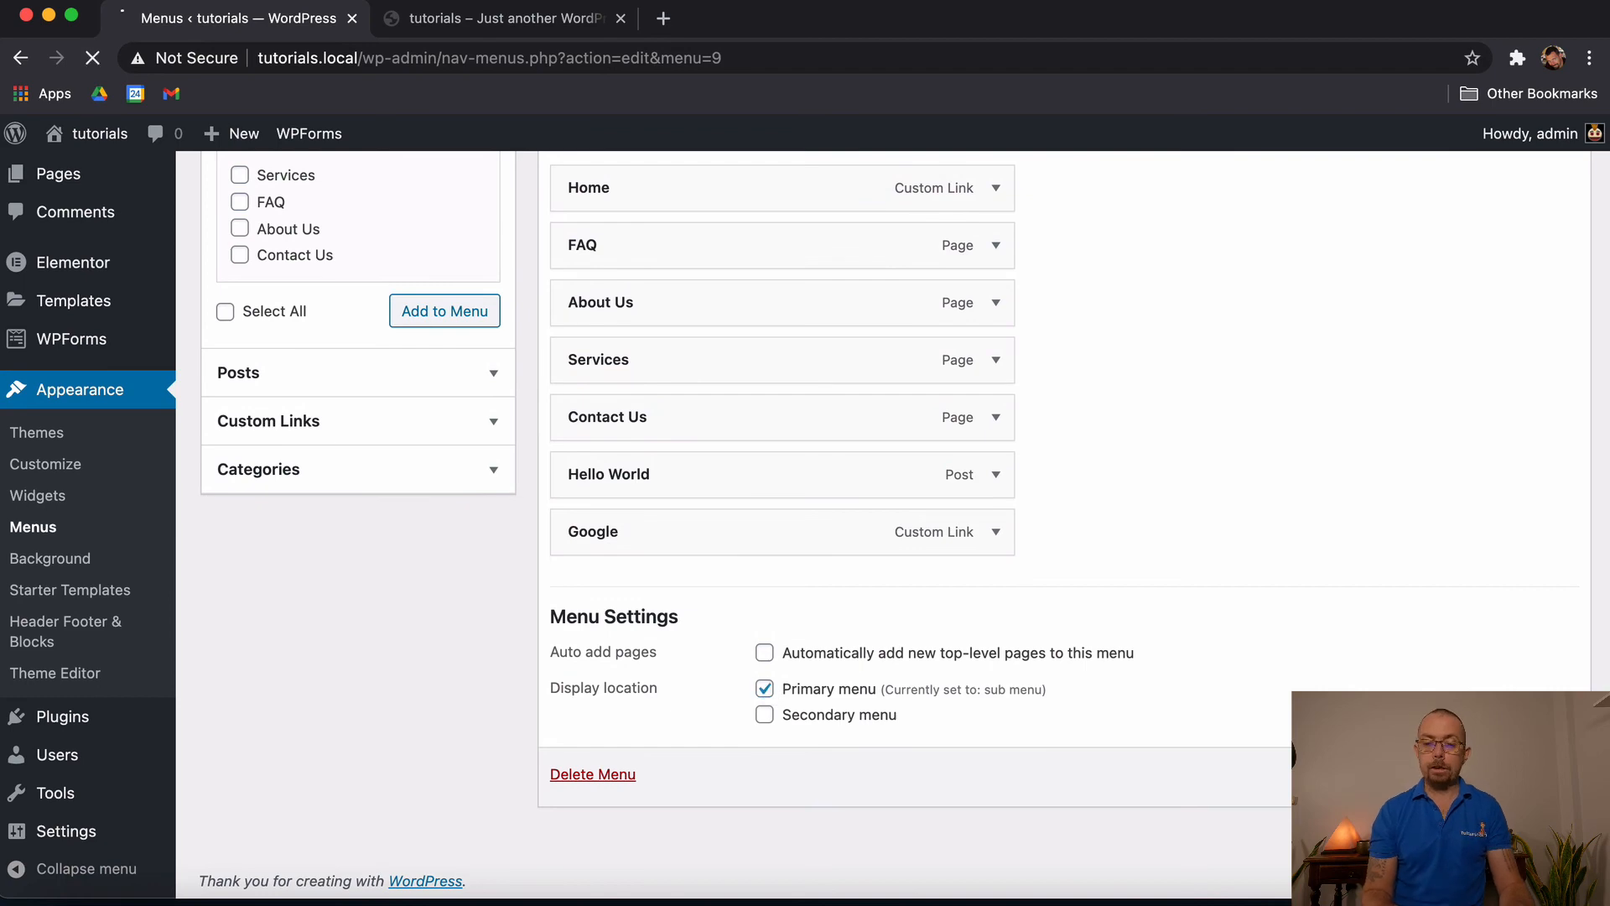
{"action": "scroll", "coordinate": [1284, 684], "scroll_direction": "down", "scroll_amount": 5}
{"action": "scroll", "coordinate": [1281, 676], "scroll_direction": "up", "scroll_amount": 5}
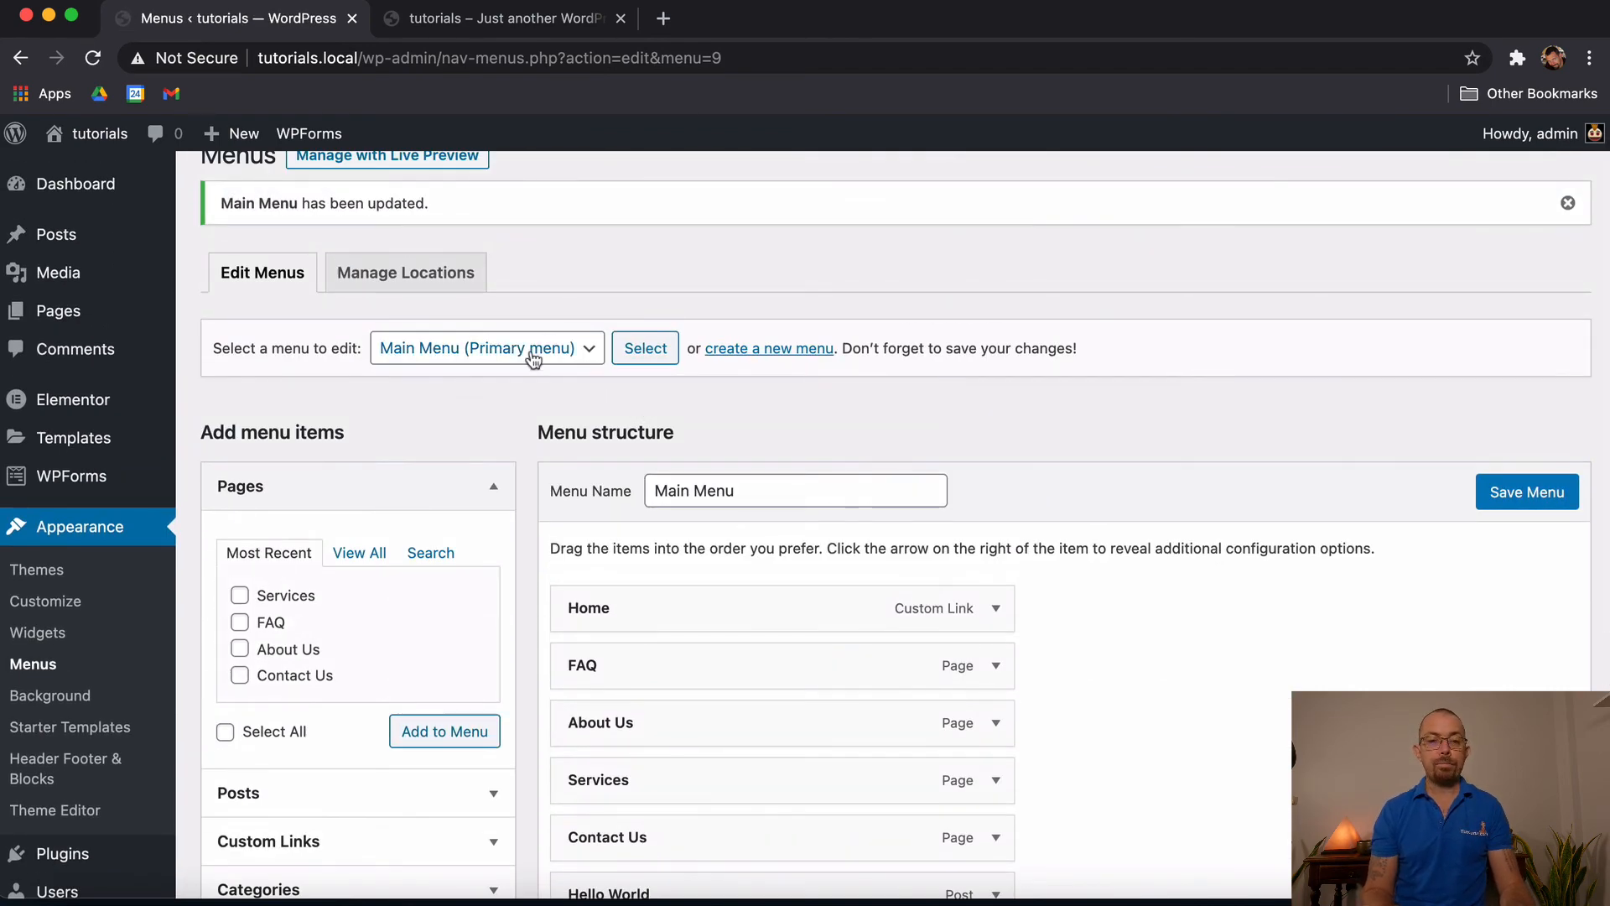
Step: Review the Main Menu structure, check the navigation on the site's front page and return to the menu editor
{"action": "scroll", "coordinate": [1221, 722], "scroll_direction": "down", "scroll_amount": 2}
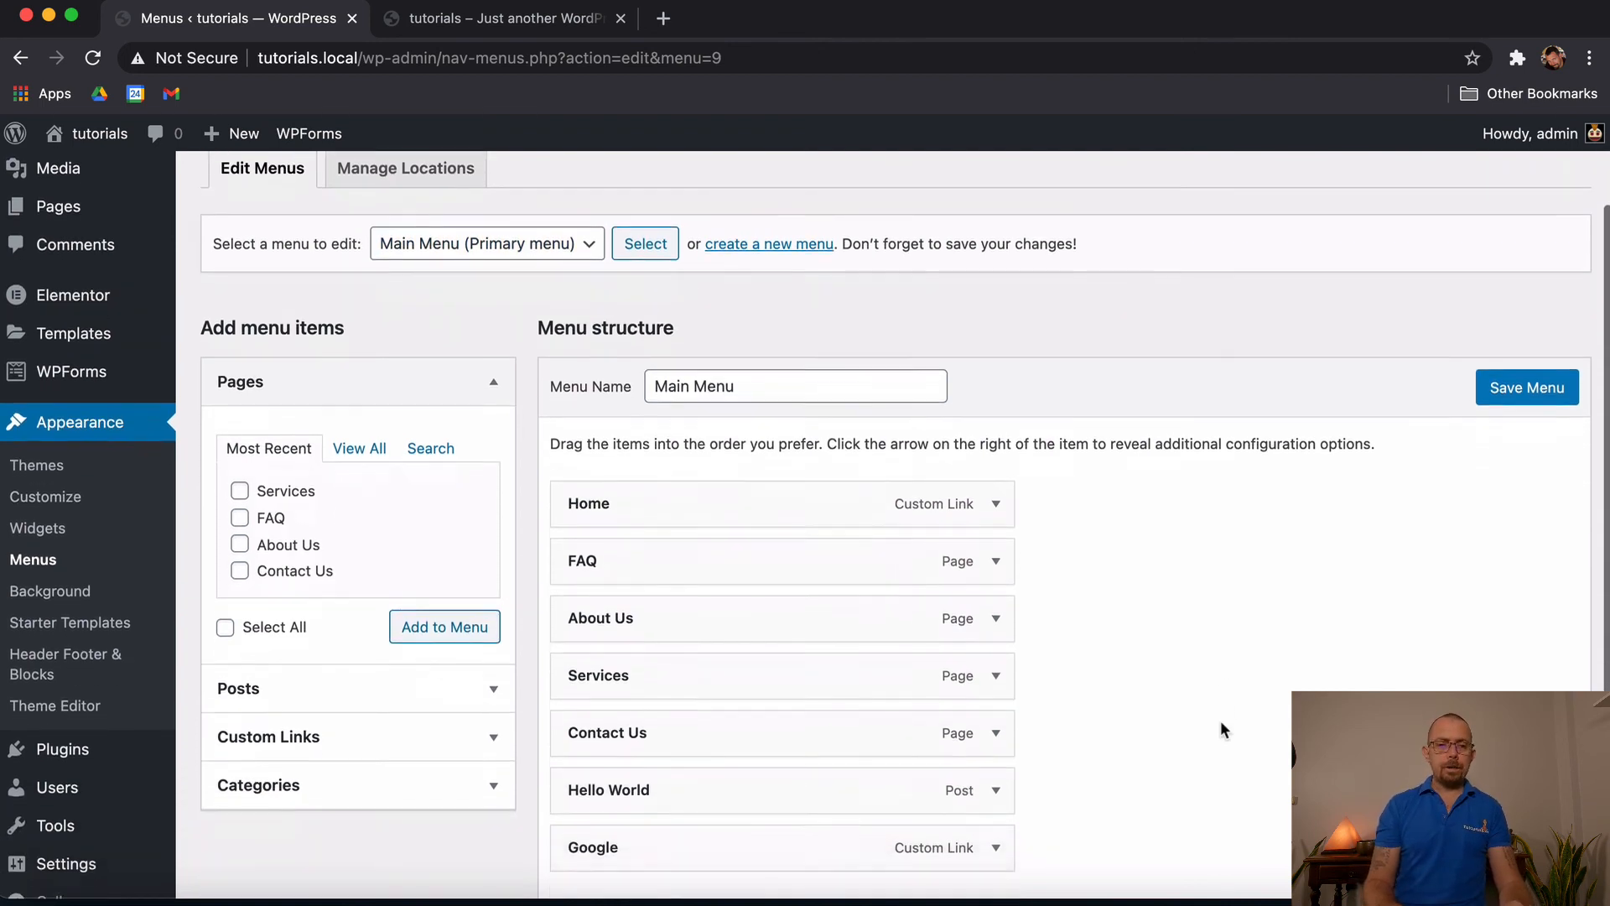
{"action": "scroll", "coordinate": [1221, 721], "scroll_direction": "down", "scroll_amount": 1}
{"action": "scroll", "coordinate": [1220, 722], "scroll_direction": "up", "scroll_amount": 2}
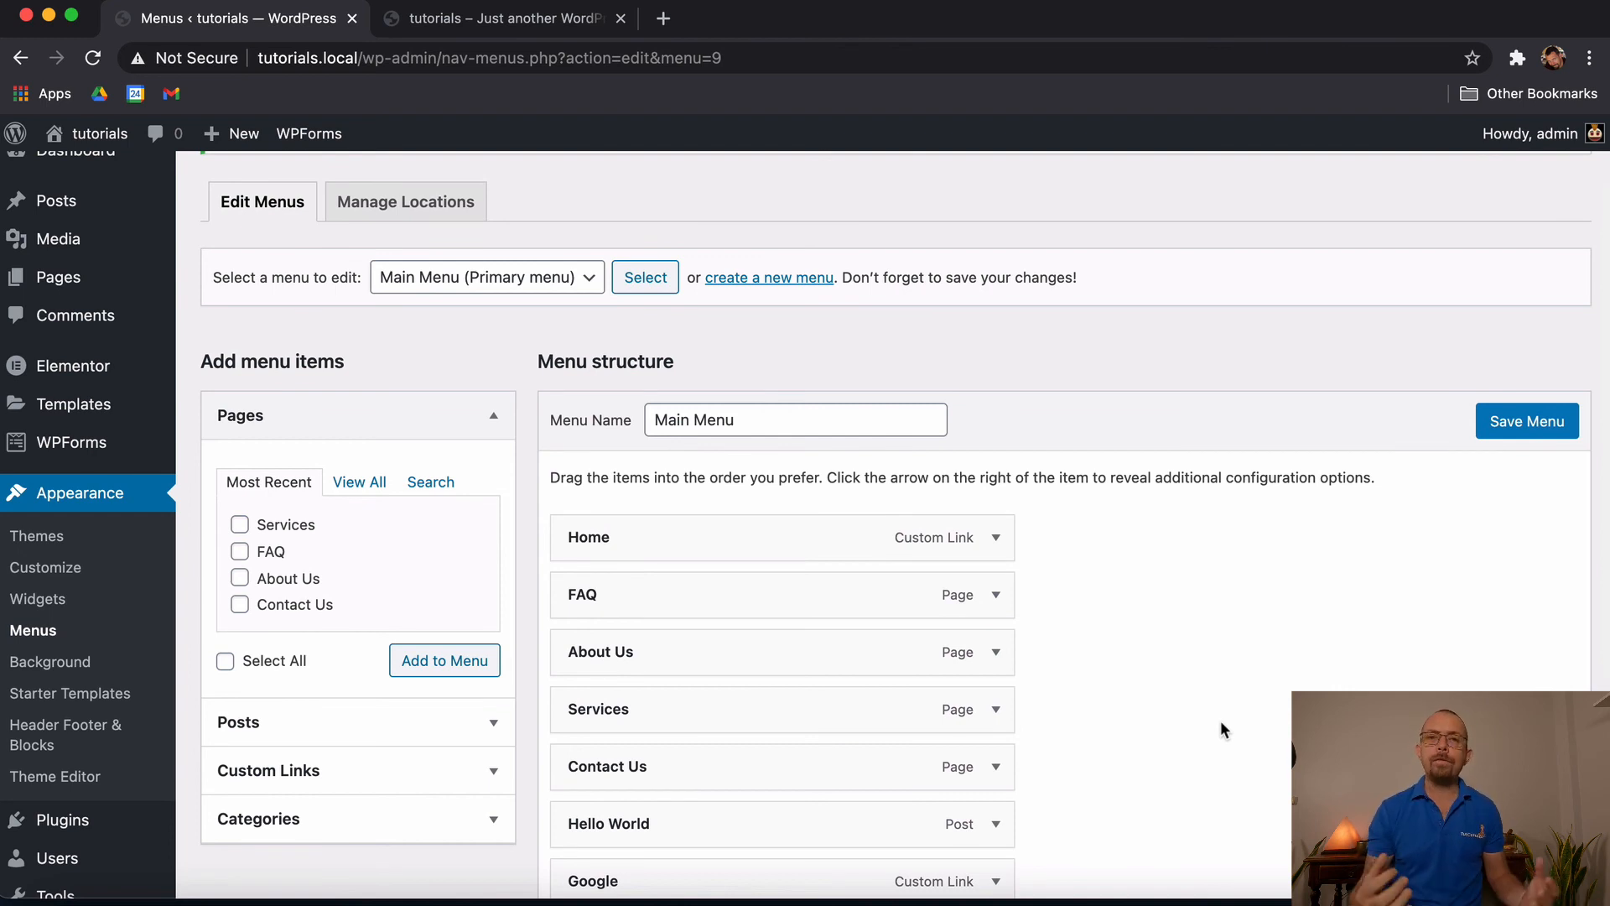
{"action": "left_click", "coordinate": [493, 18]}
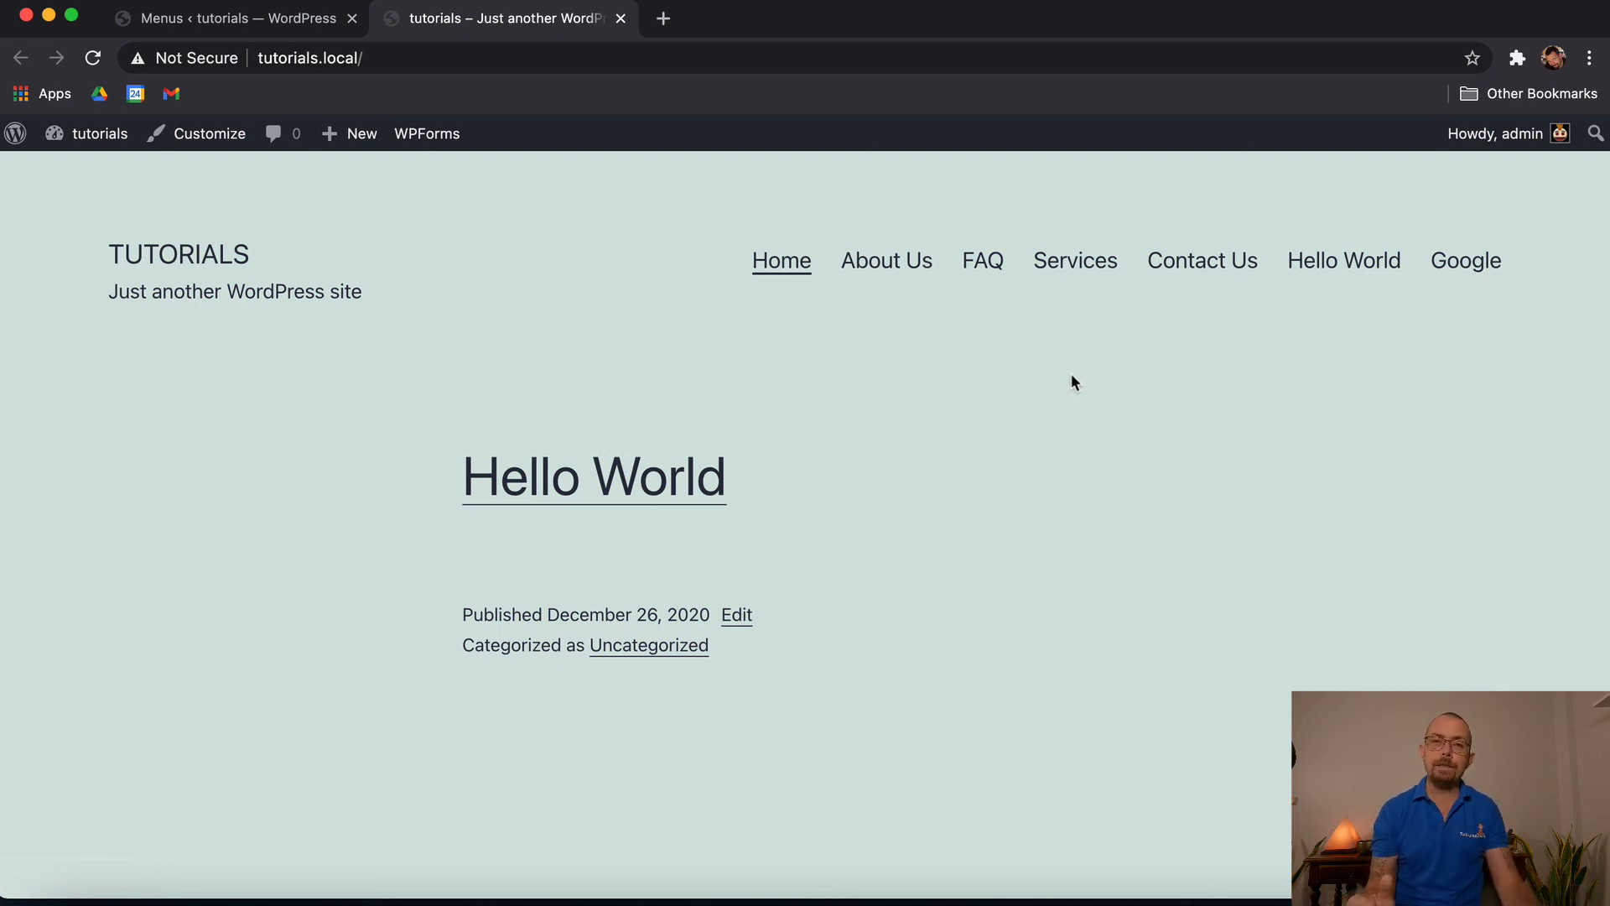
{"action": "left_click", "coordinate": [251, 17]}
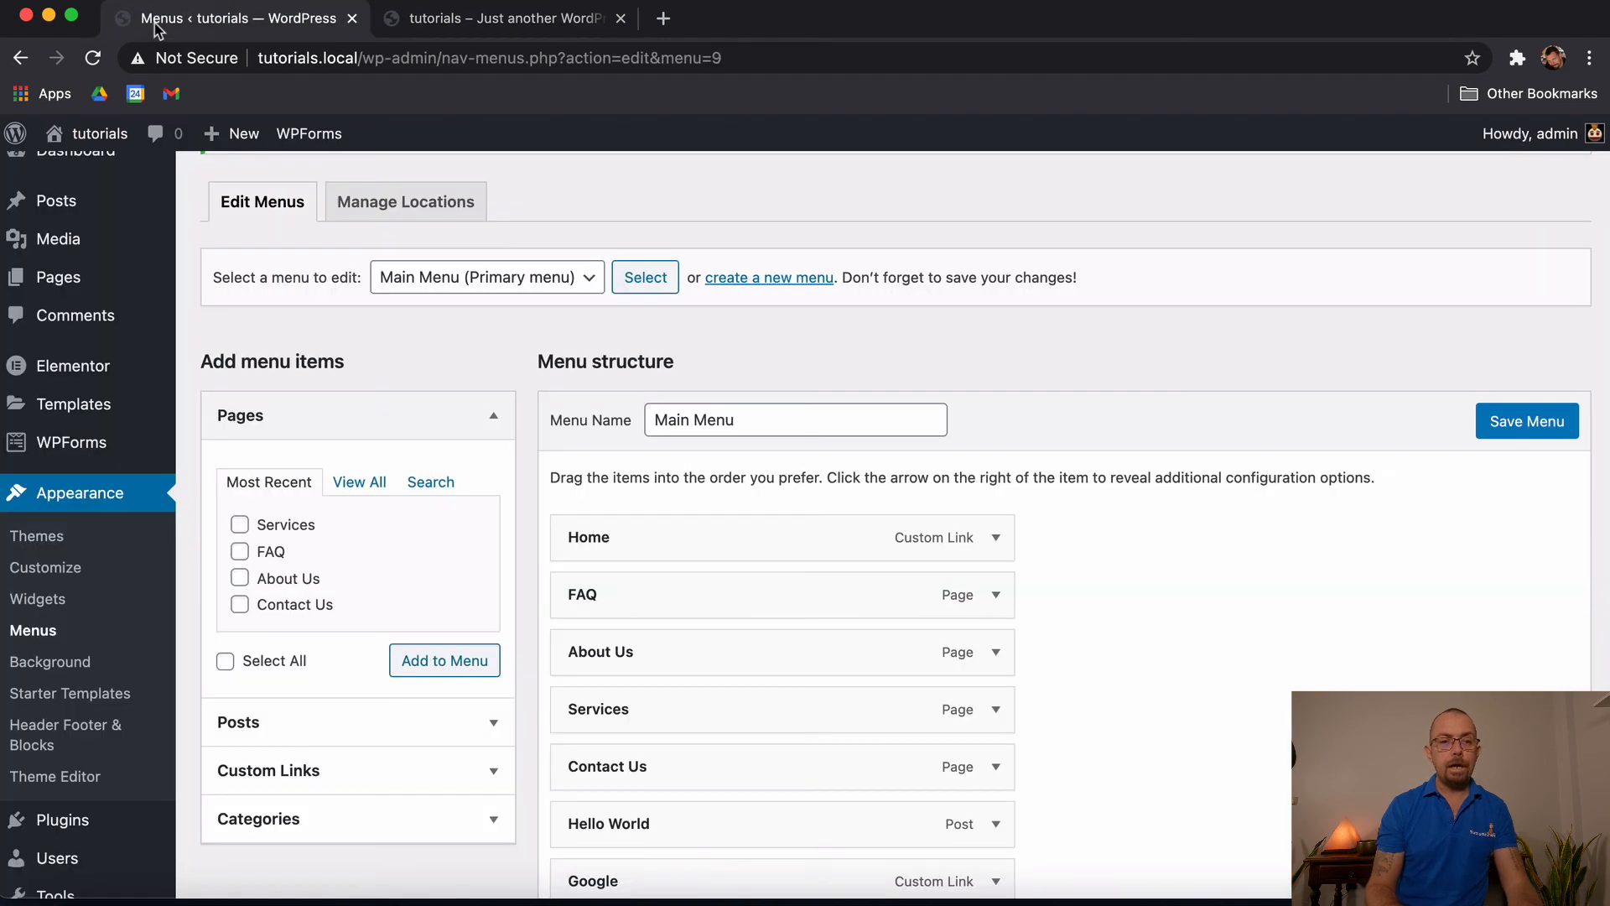
Step: Add the Hello World post to the end of Main Menu and nest it as a sub item under Google
{"action": "scroll", "coordinate": [530, 602], "scroll_direction": "down", "scroll_amount": 2}
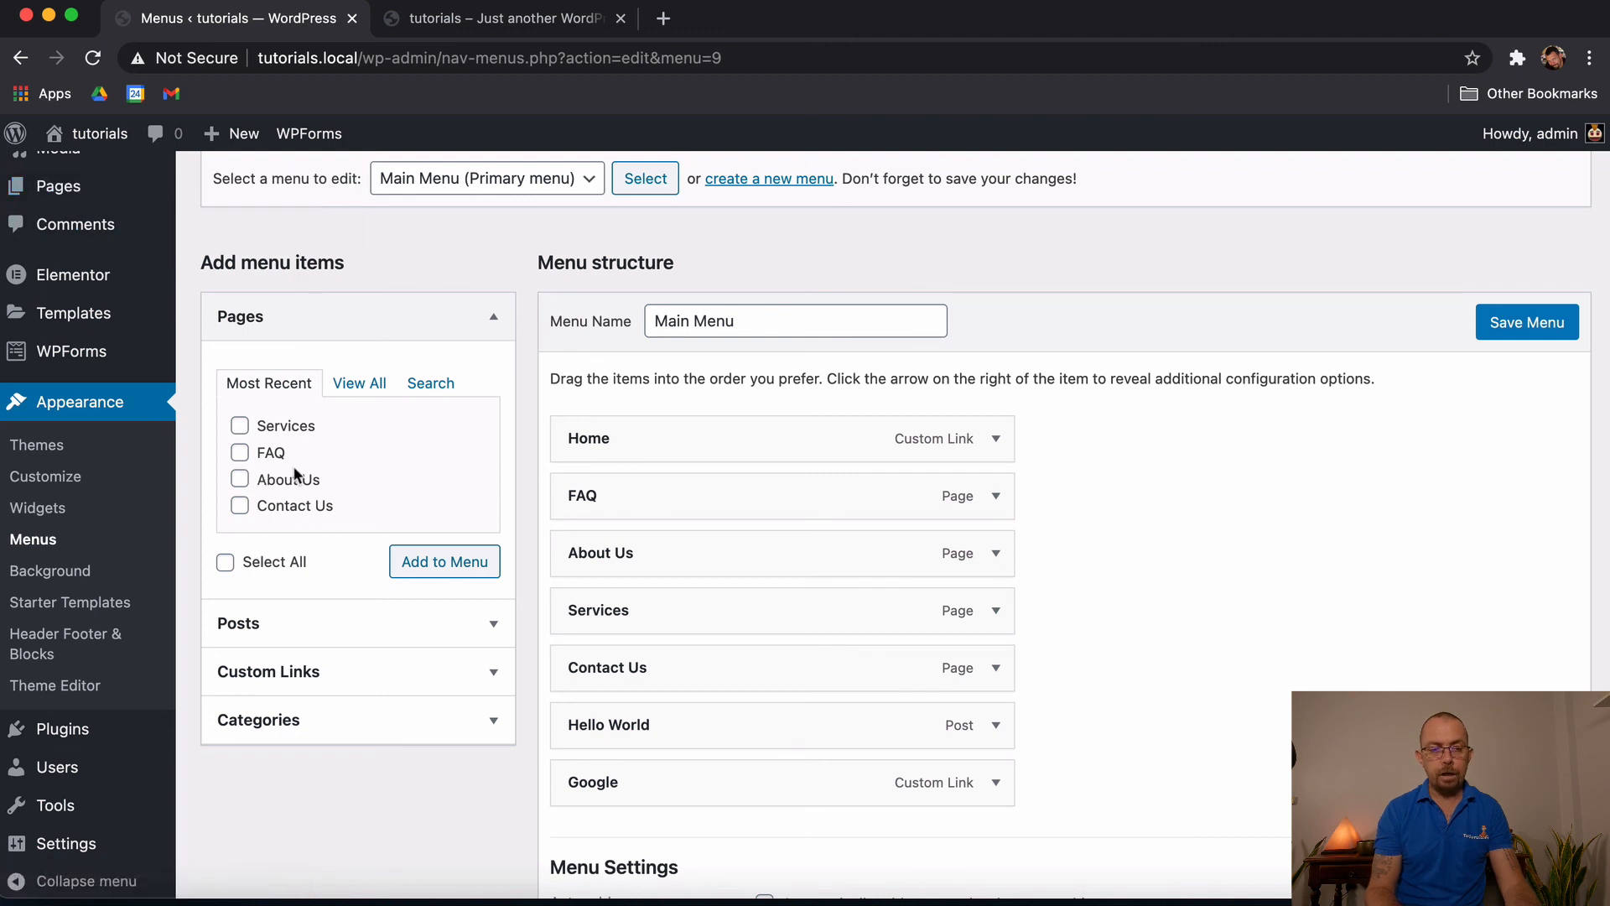
{"action": "left_click", "coordinate": [273, 636]}
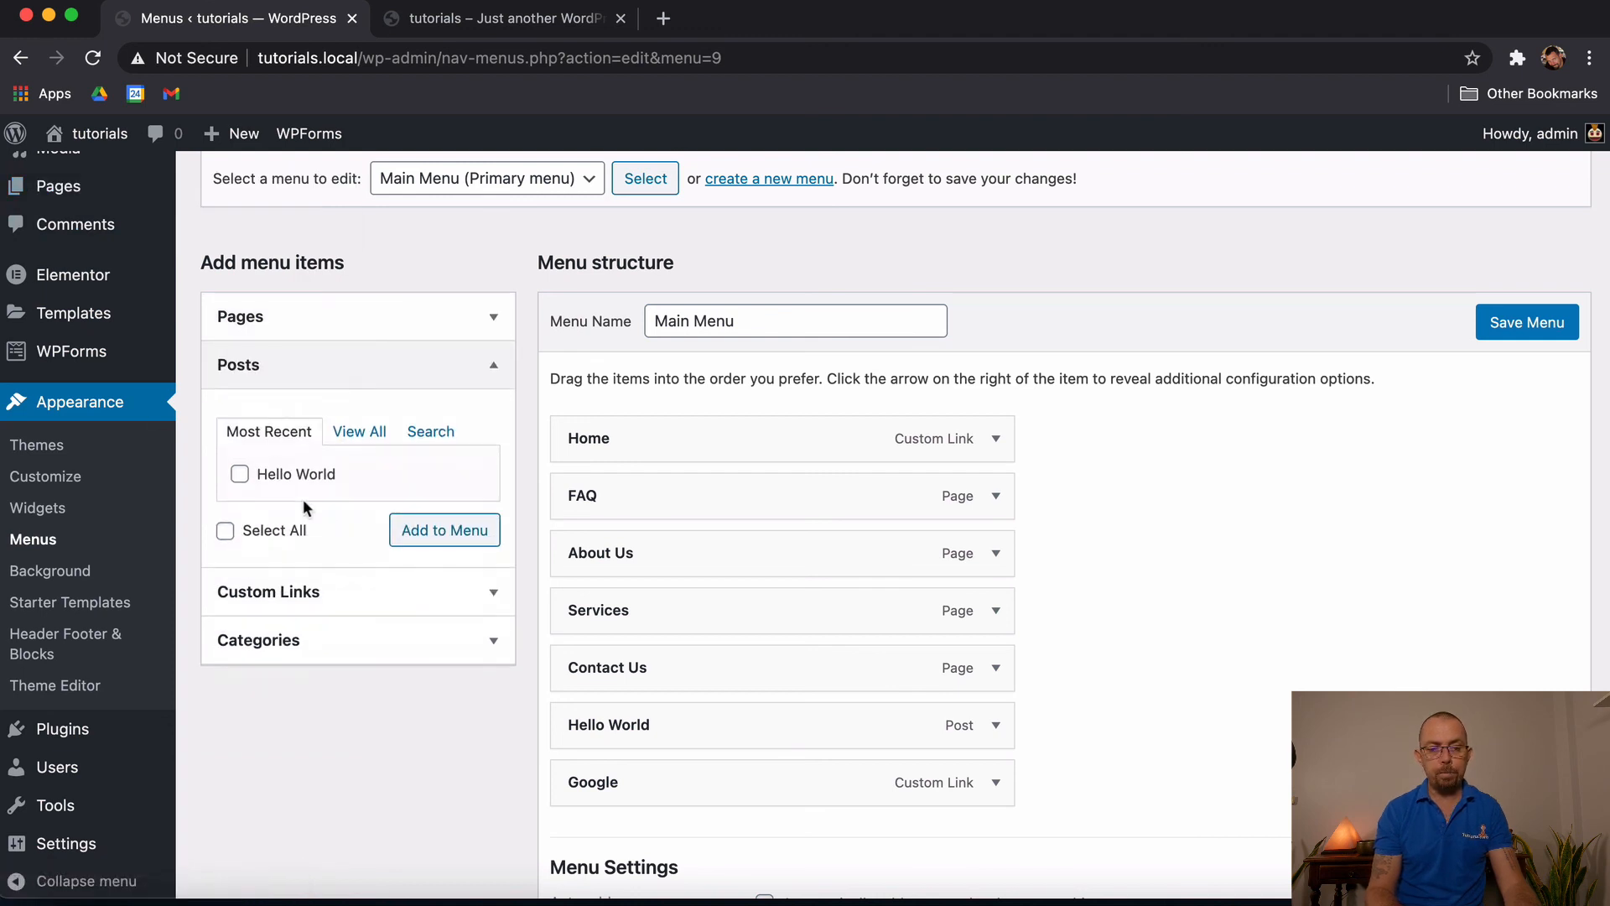
{"action": "left_click", "coordinate": [240, 474]}
{"action": "left_click", "coordinate": [458, 531]}
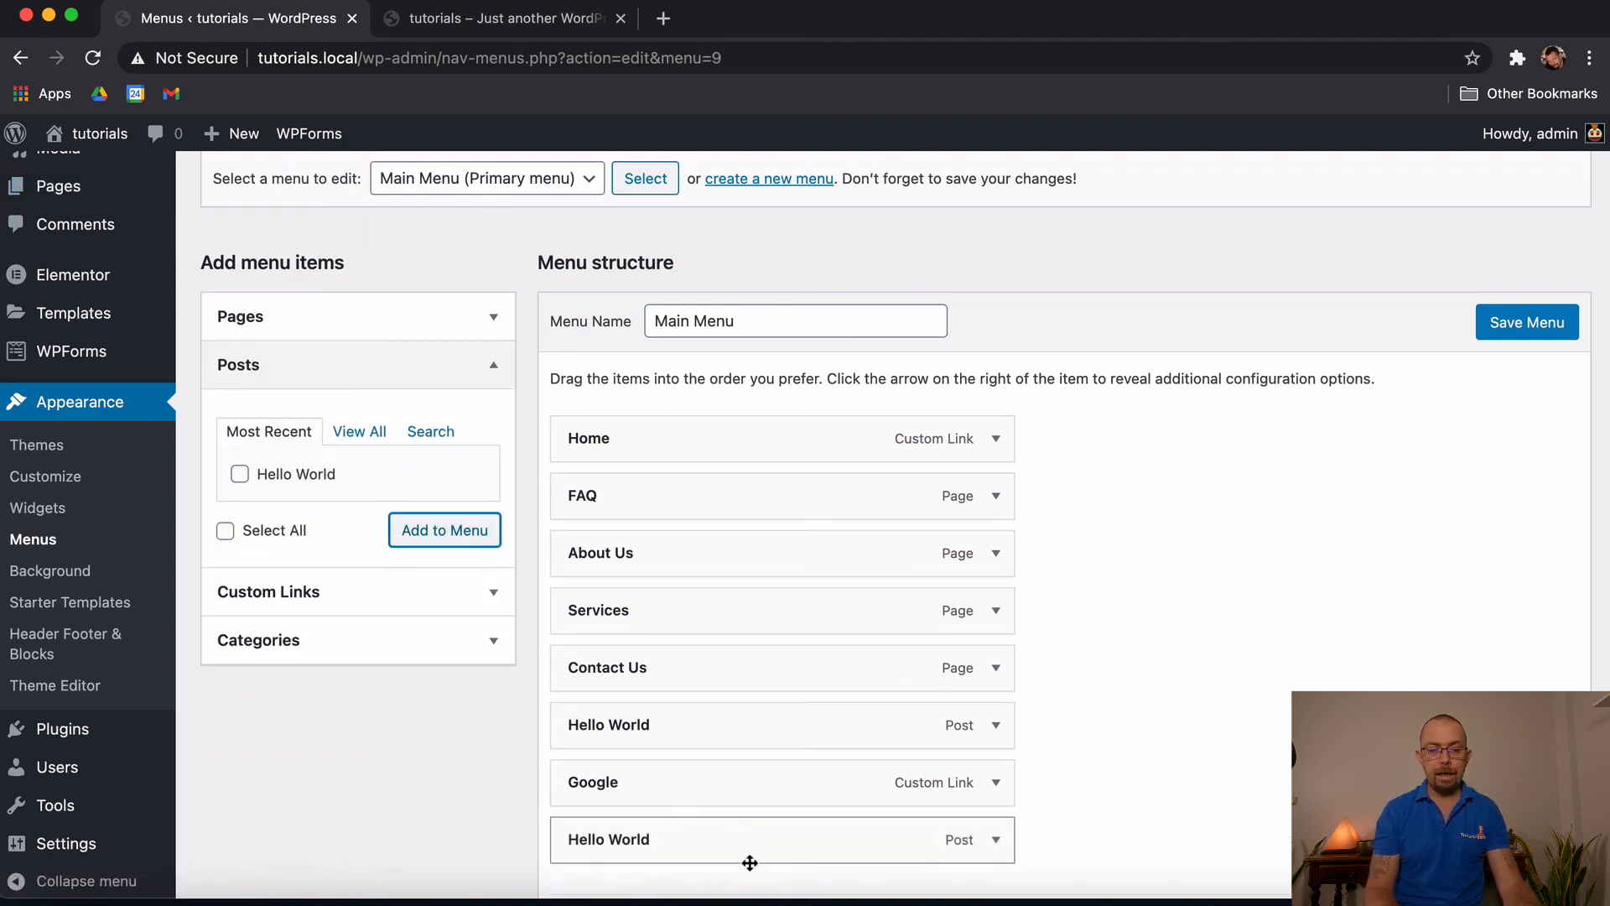
{"action": "left_click_drag", "start_coordinate": [629, 830], "coordinate": [709, 838]}
{"action": "scroll", "coordinate": [1101, 713], "scroll_direction": "down", "scroll_amount": 3}
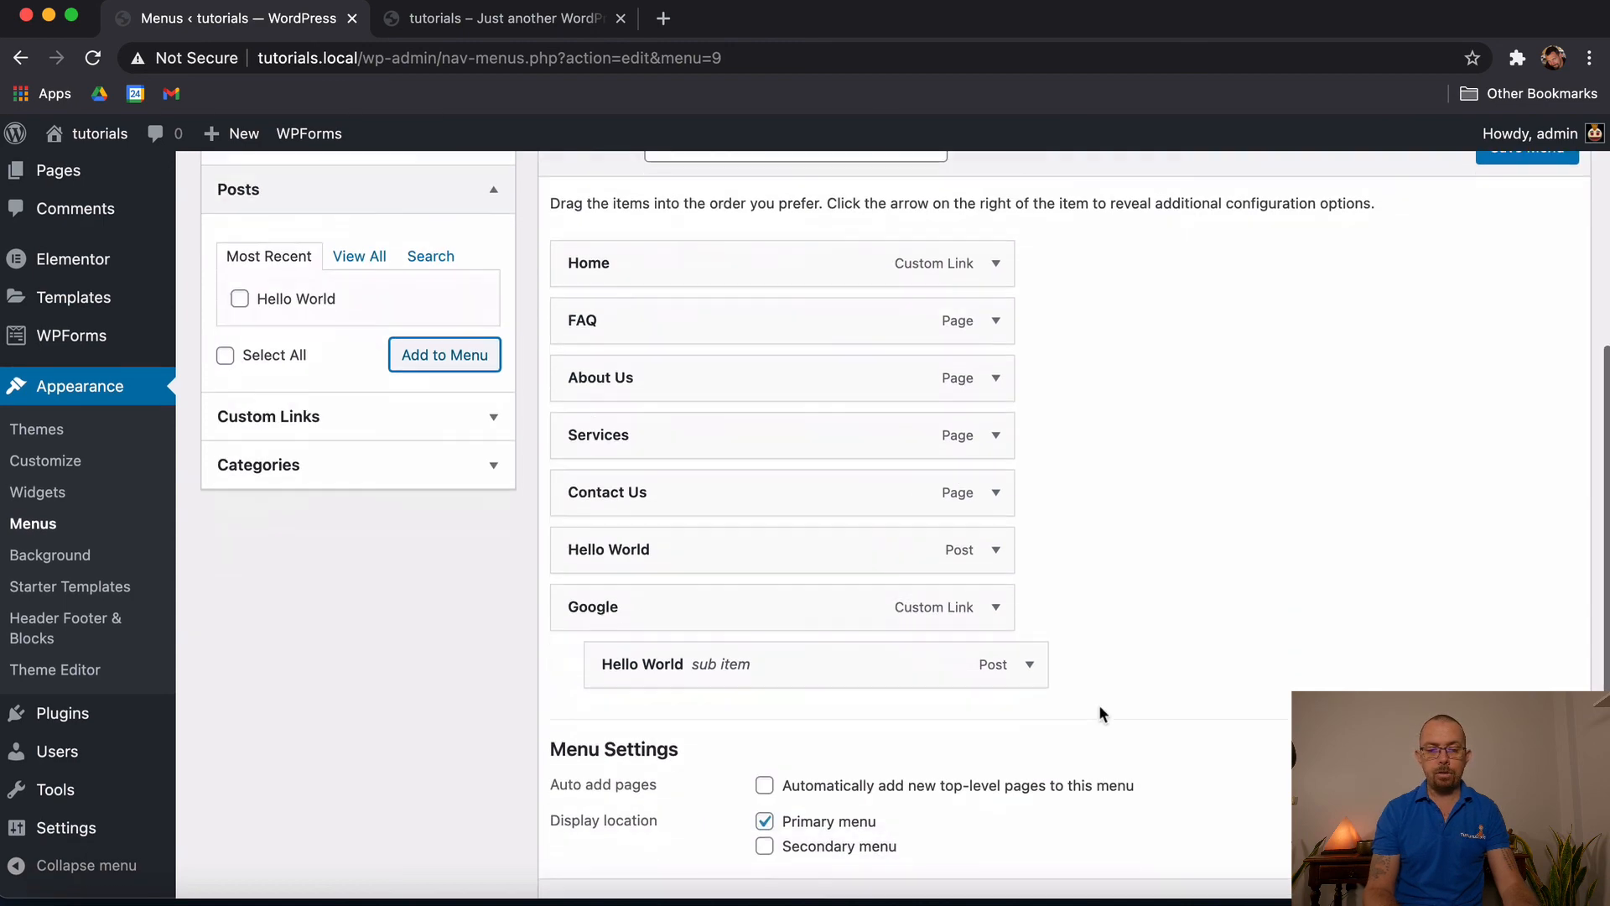